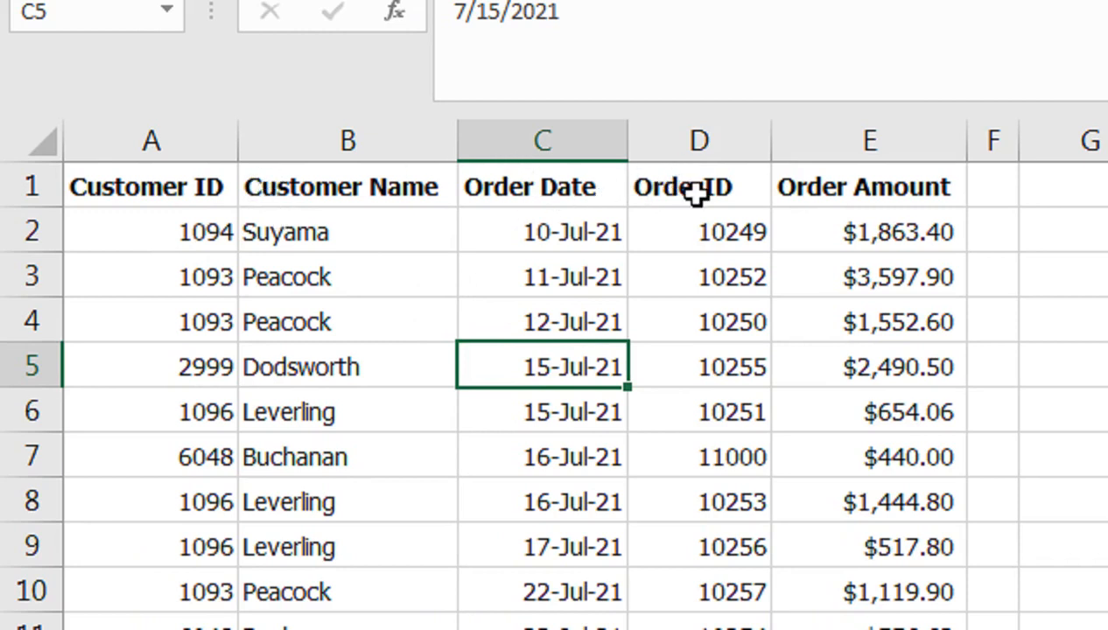
- Insert a blank column before the Customer ID column
{"action": "left_click", "coordinate": [134, 133]}
{"action": "right_click", "coordinate": [134, 133]}
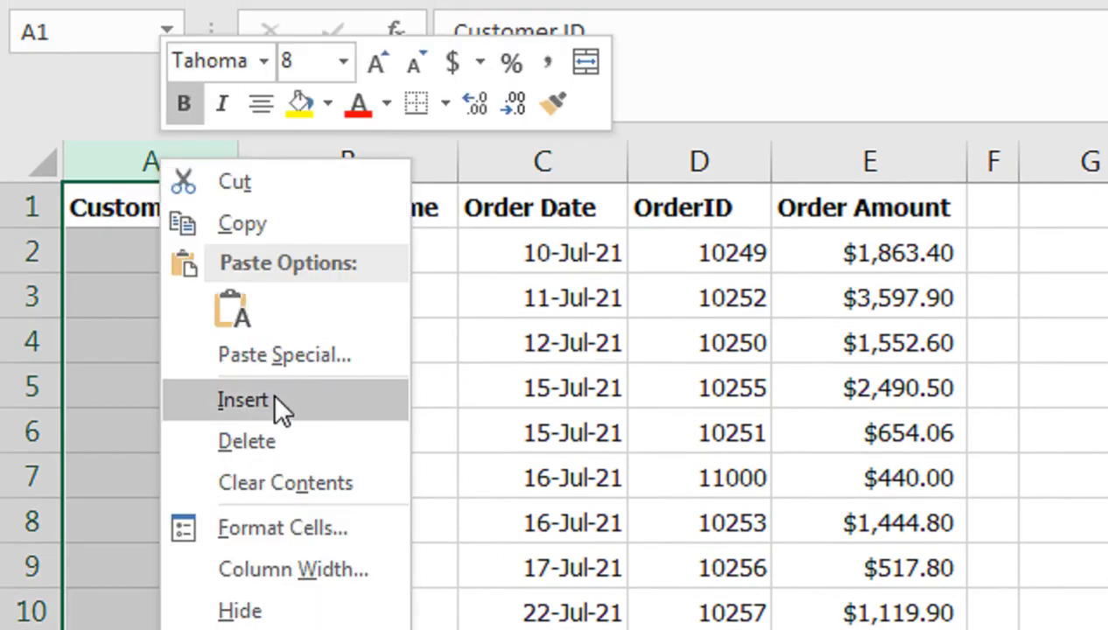
{"action": "left_click", "coordinate": [253, 373]}
- Start a formula in A2 that joins the Customer ID in B2 with a COUNTIF function
{"action": "left_click", "coordinate": [166, 256]}
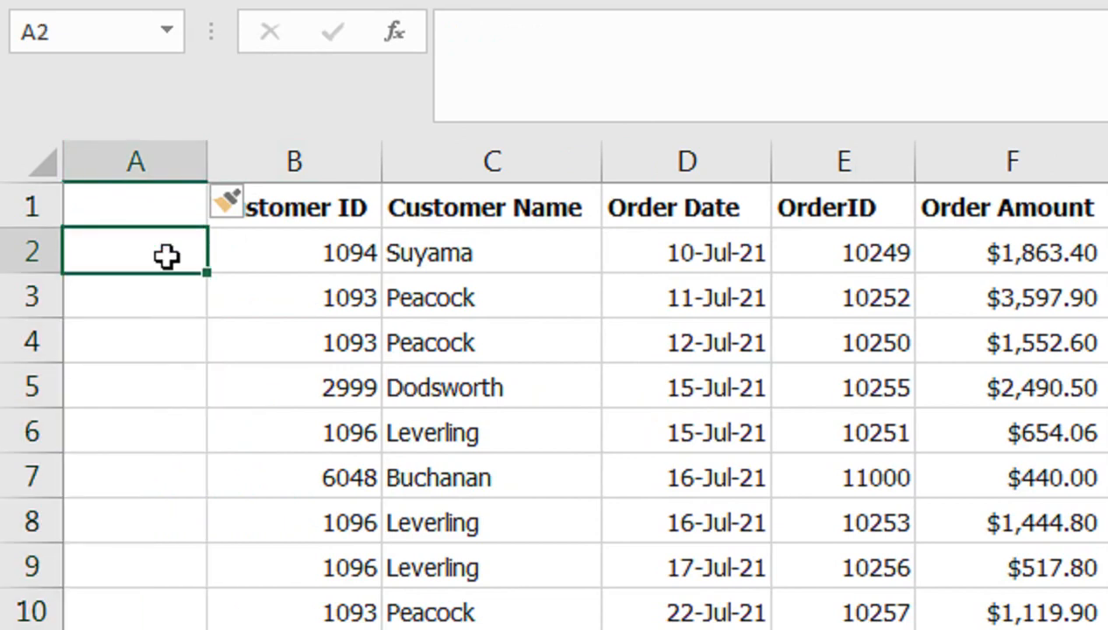
{"action": "type", "text": "="}
{"action": "key", "text": "Right"}
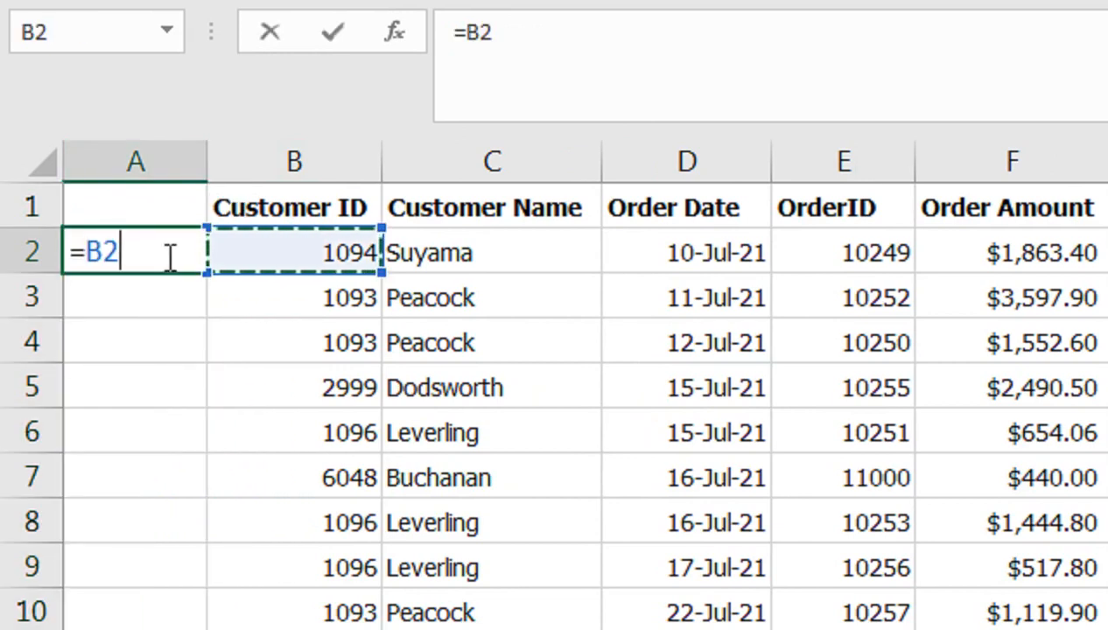
{"action": "type", "text": "&c"}
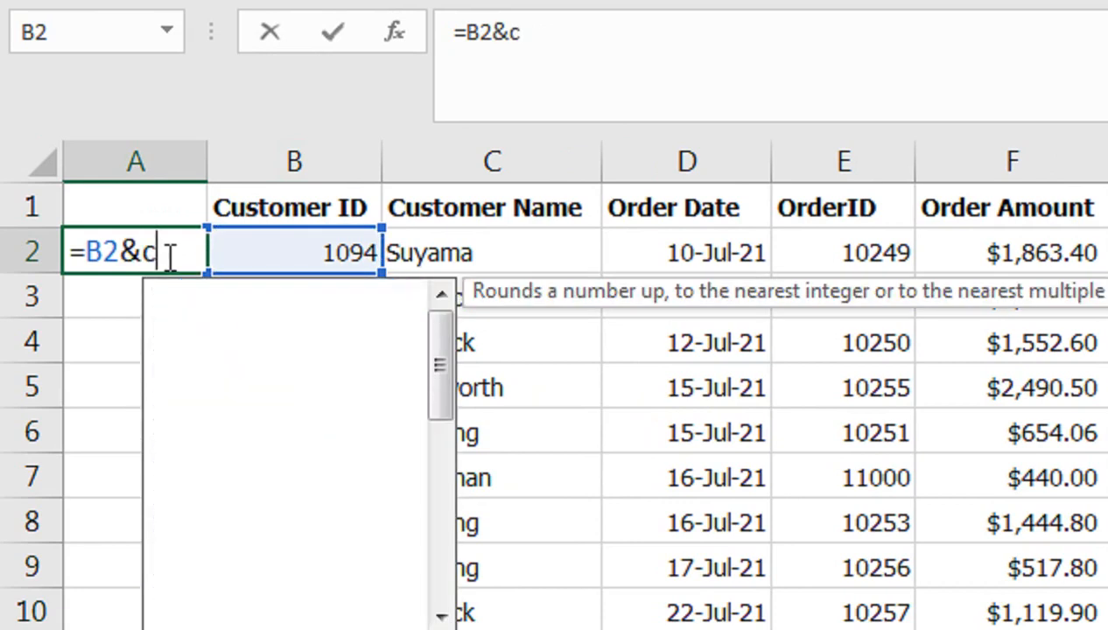
{"action": "type", "text": "ountif"}
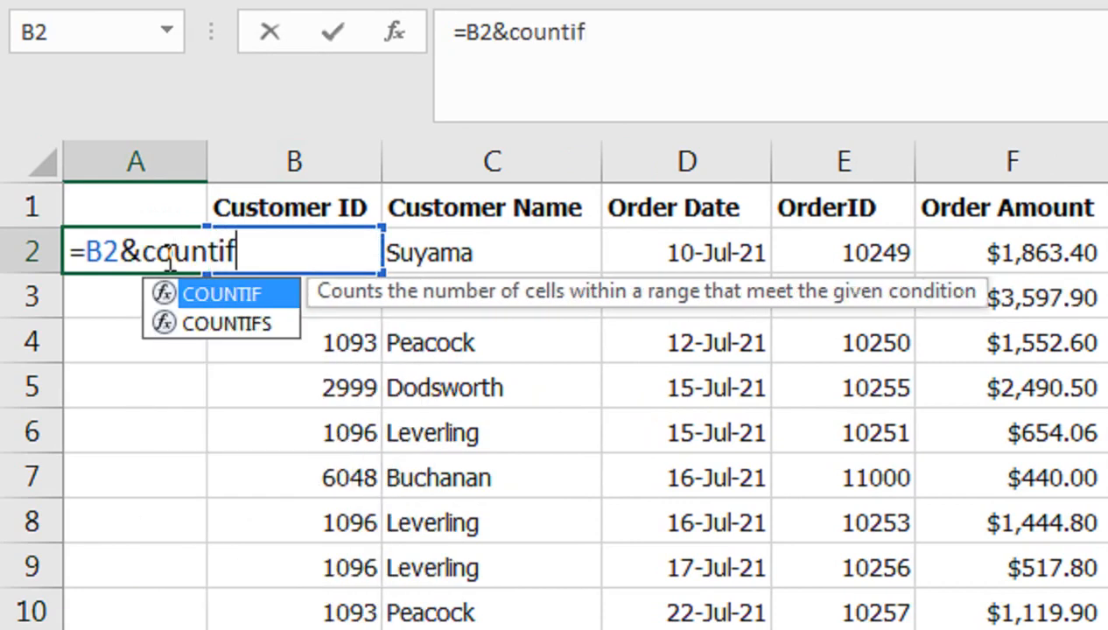
{"action": "key", "text": "Tab"}
- Set the COUNTIF range to the expanding reference $B$2:B2, with only its first cell absolute
{"action": "left_click", "coordinate": [323, 224]}
{"action": "key", "text": "Down"}
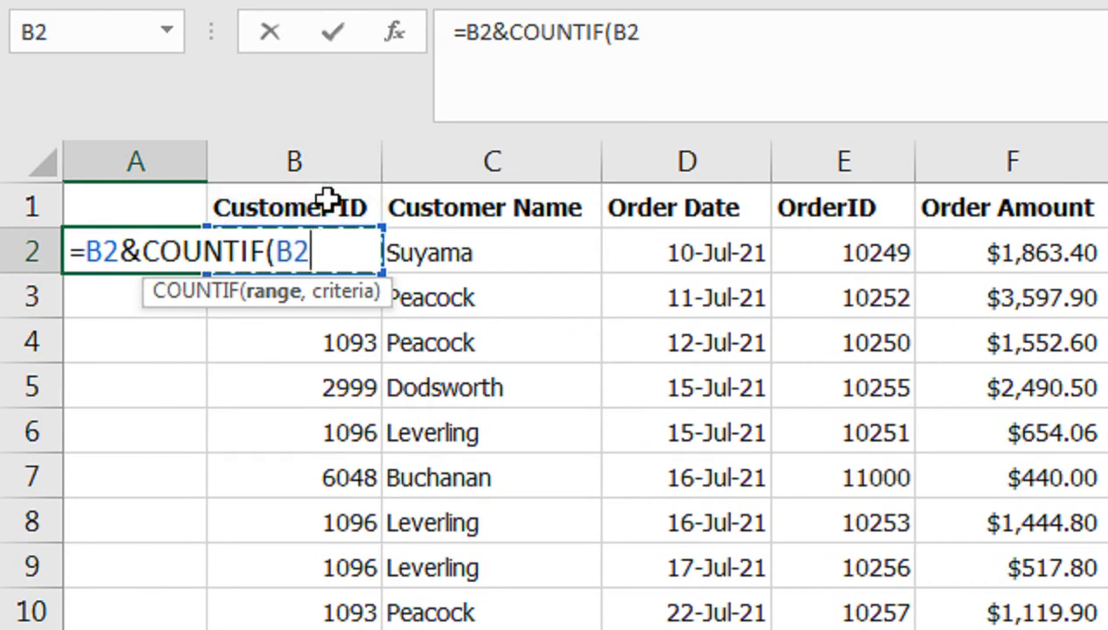
{"action": "key", "text": "F4"}
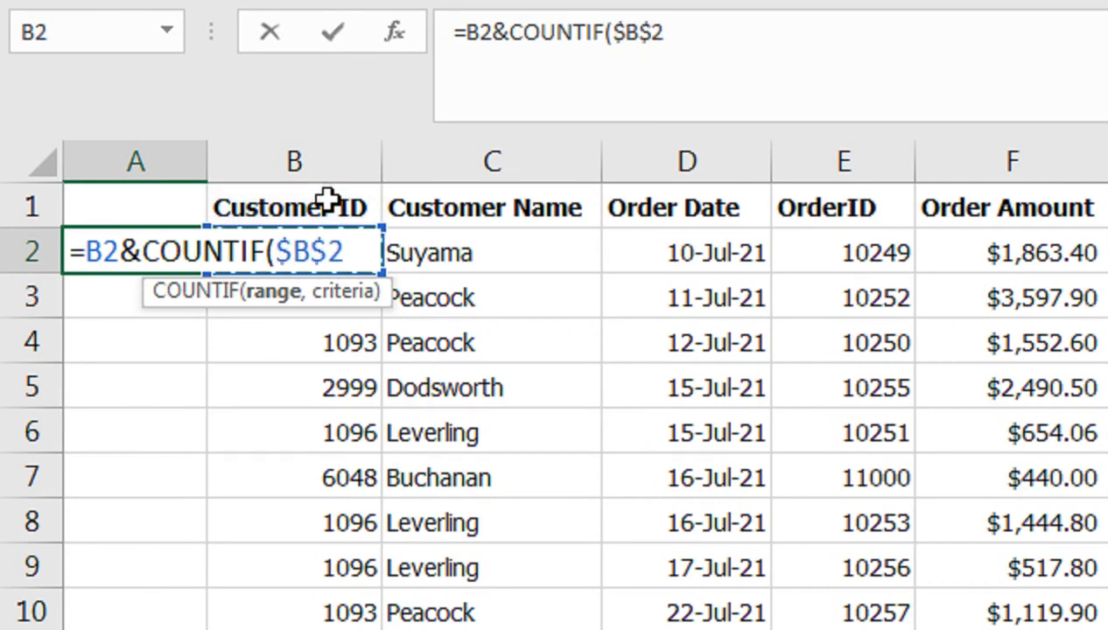
{"action": "type", "text": ":"}
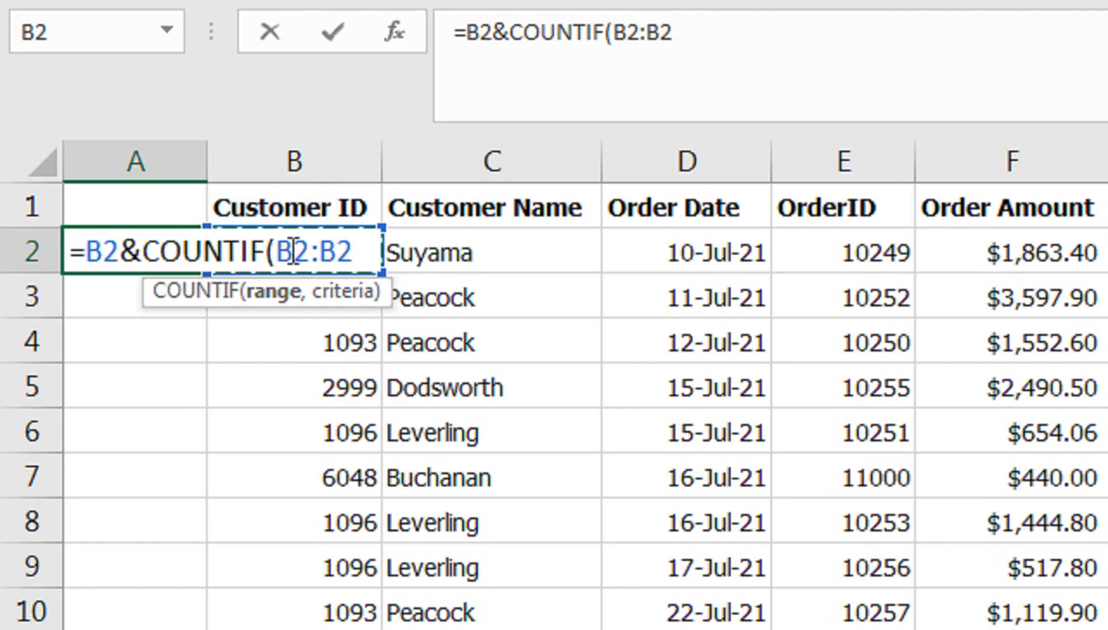
{"action": "double_click", "coordinate": [297, 250]}
{"action": "key", "text": "F4"}
{"action": "left_click", "coordinate": [388, 251]}
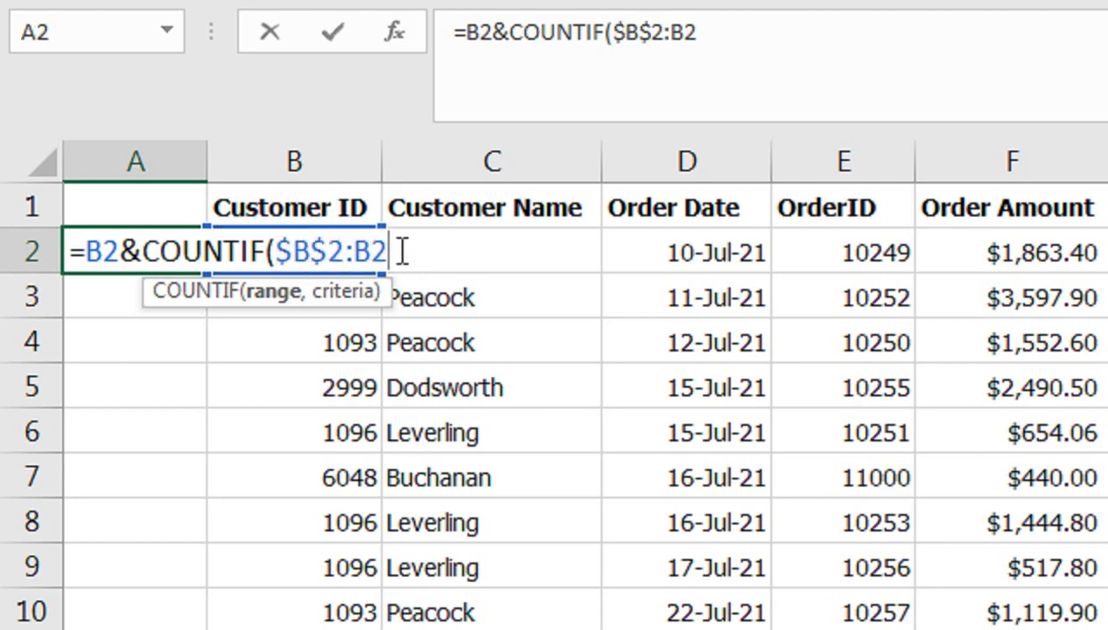
- Use B2 as the COUNTIF criteria and complete the formula =B2&COUNTIF($B$2:B2,B2) in A2
{"action": "type", "text": ","}
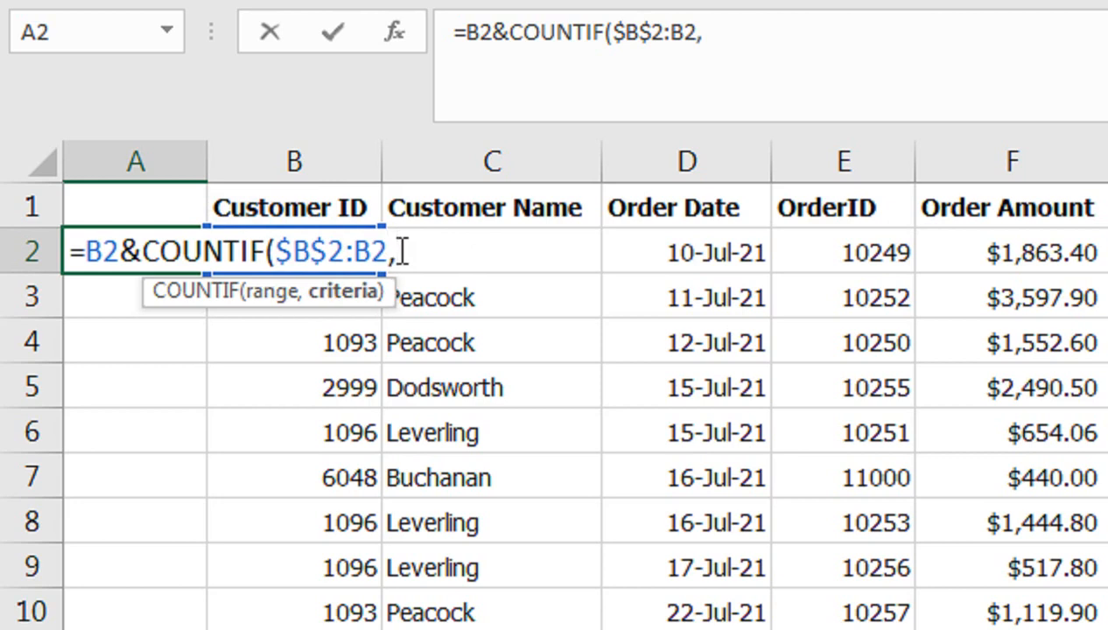
{"action": "left_click", "coordinate": [283, 187]}
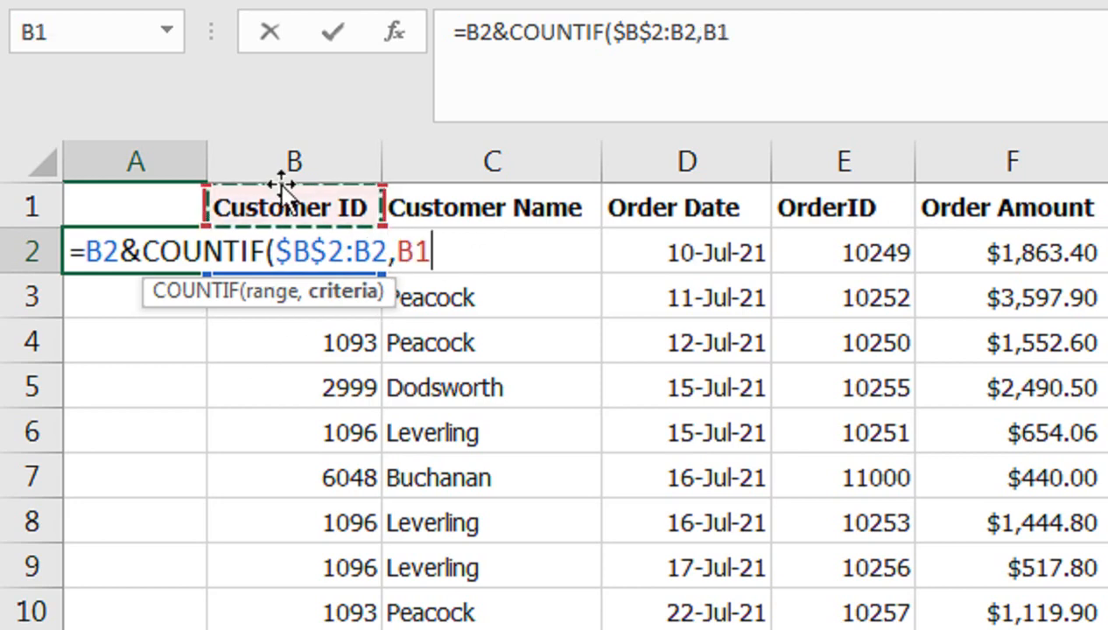
{"action": "key", "text": "Down"}
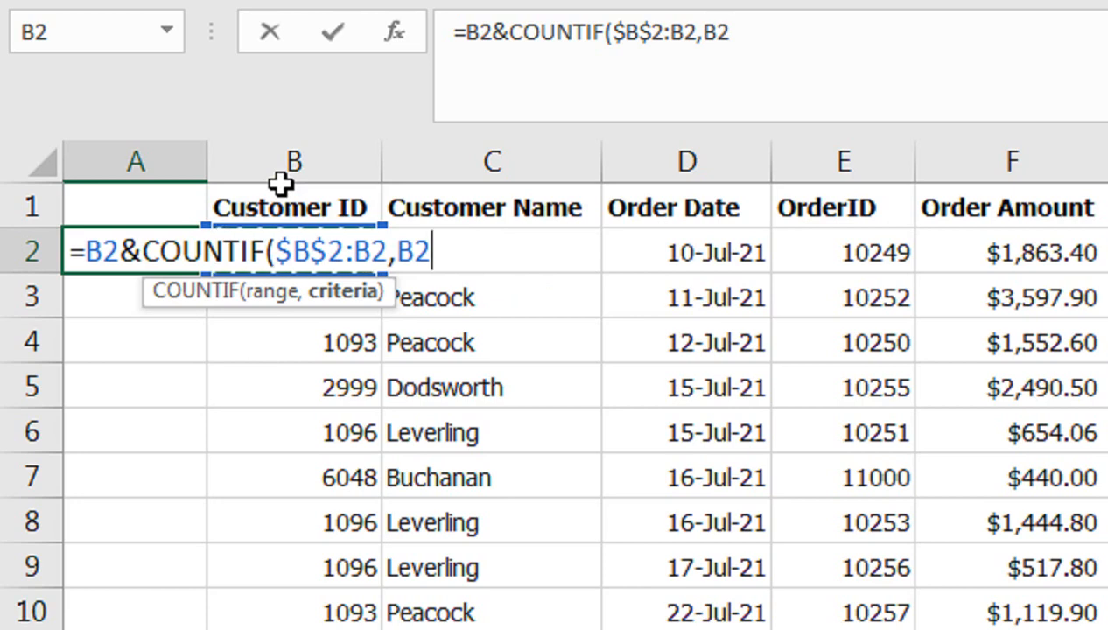
{"action": "type", "text": ")"}
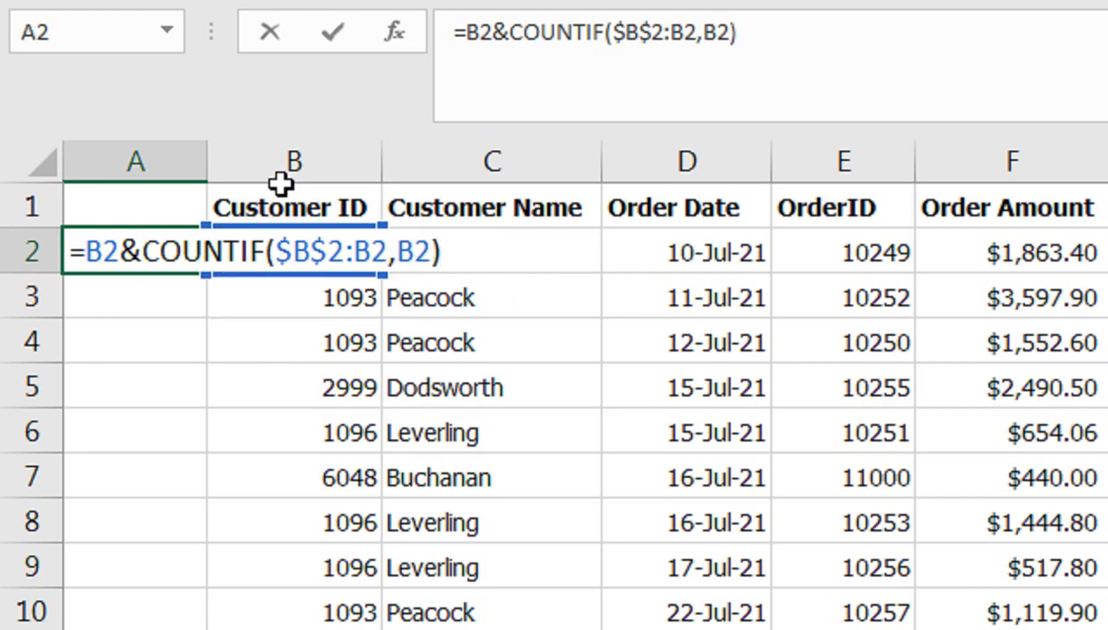
{"action": "key", "text": "Return"}
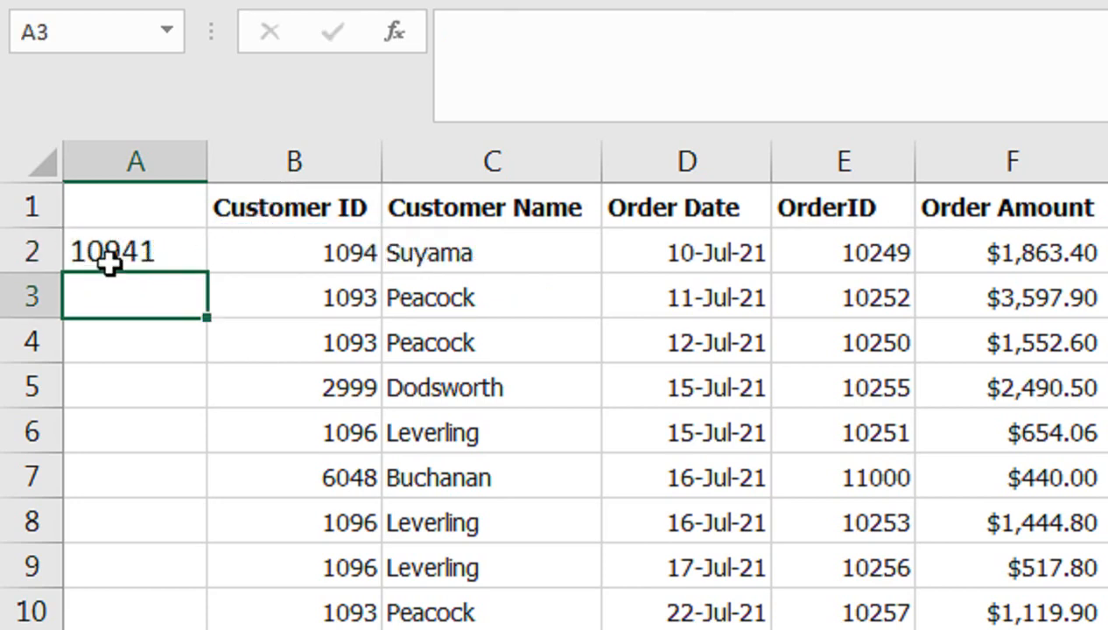
- Fill the A2 formula down column A to A22
{"action": "left_click", "coordinate": [276, 256]}
{"action": "left_click", "coordinate": [154, 253]}
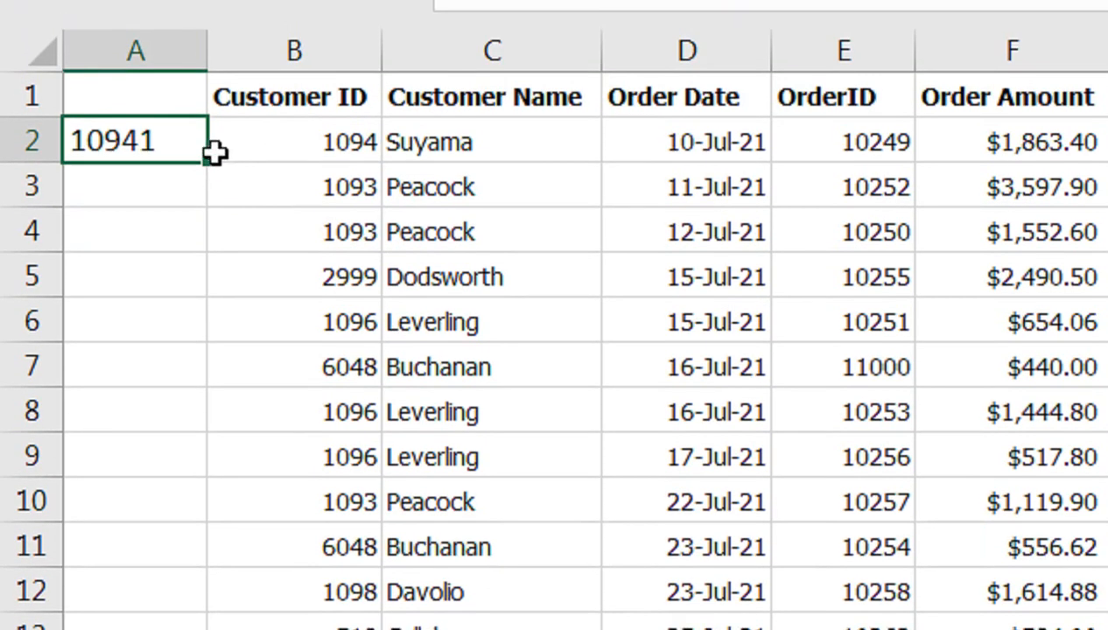
{"action": "left_click", "coordinate": [209, 67]}
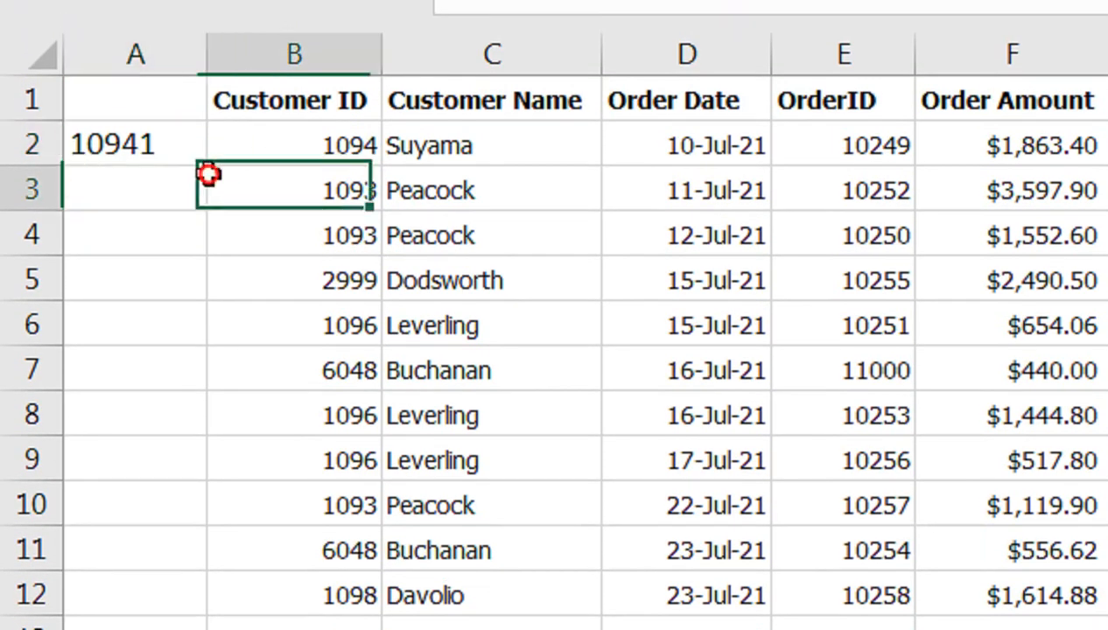
{"action": "left_click", "coordinate": [170, 161]}
{"action": "left_click_drag", "start_coordinate": [212, 164], "coordinate": [263, 376]}
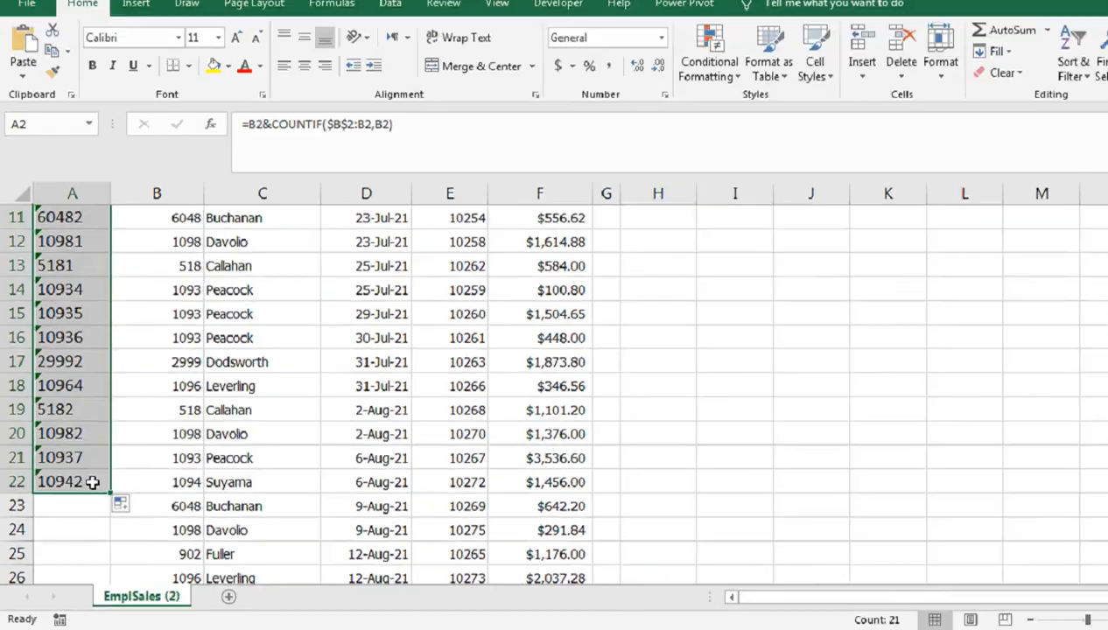
- Extend the column A formula from A22 down to the last data row, row 800
{"action": "left_click_drag", "start_coordinate": [114, 172], "coordinate": [64, 267]}
{"action": "left_click", "coordinate": [64, 267]}
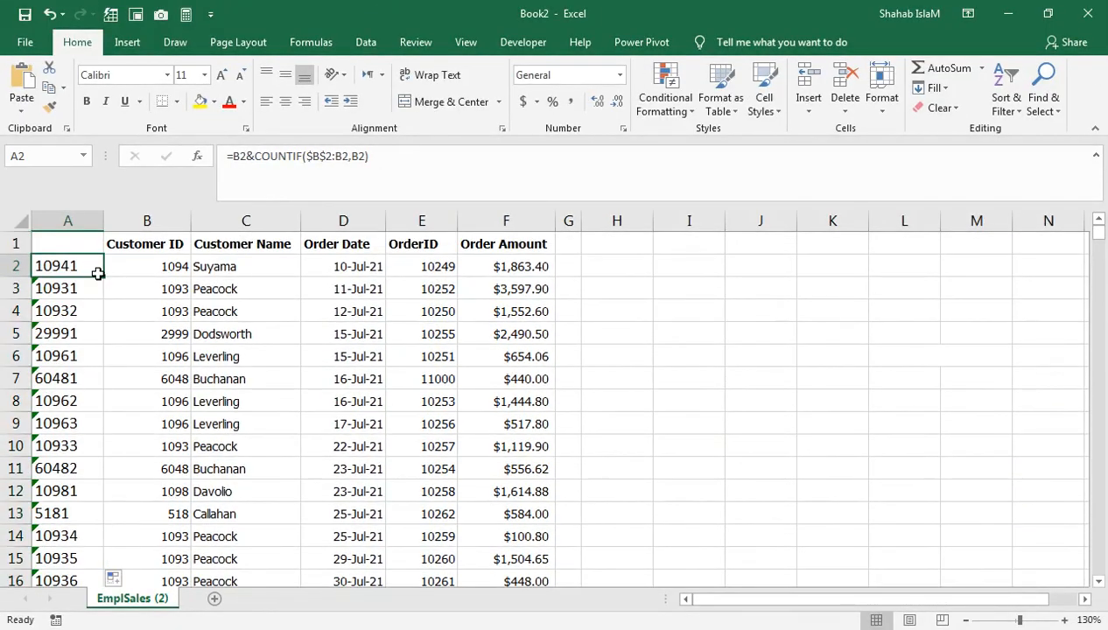
{"action": "double_click", "coordinate": [102, 275]}
{"action": "key", "text": "ctrl+Down"}
{"action": "key", "text": "ctrl+Down"}
{"action": "key", "text": "ctrl+Up"}
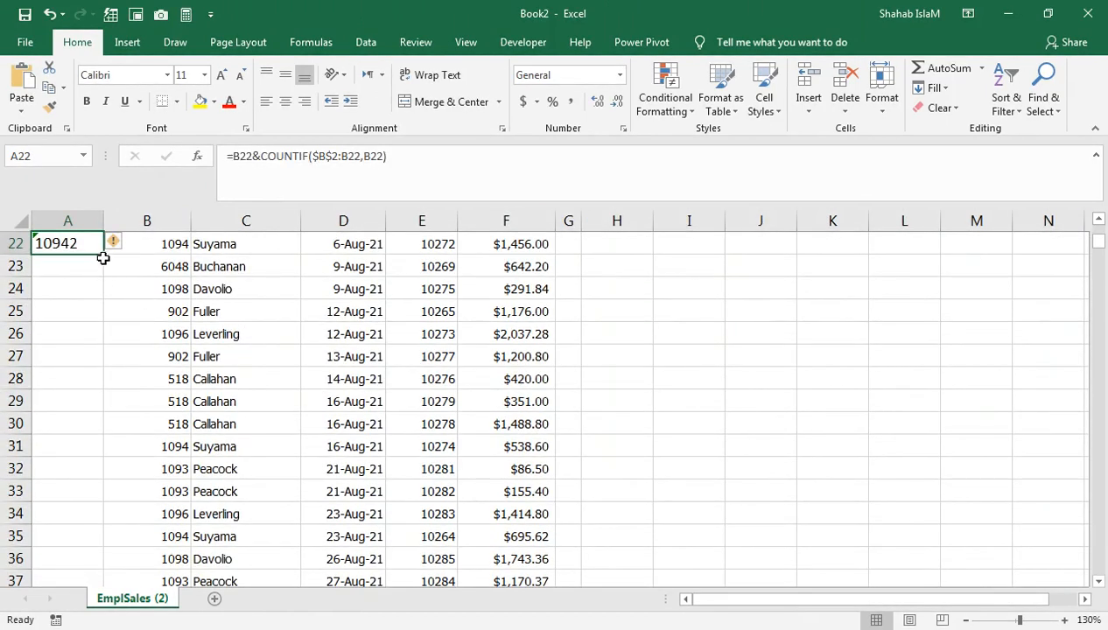
{"action": "double_click", "coordinate": [103, 257]}
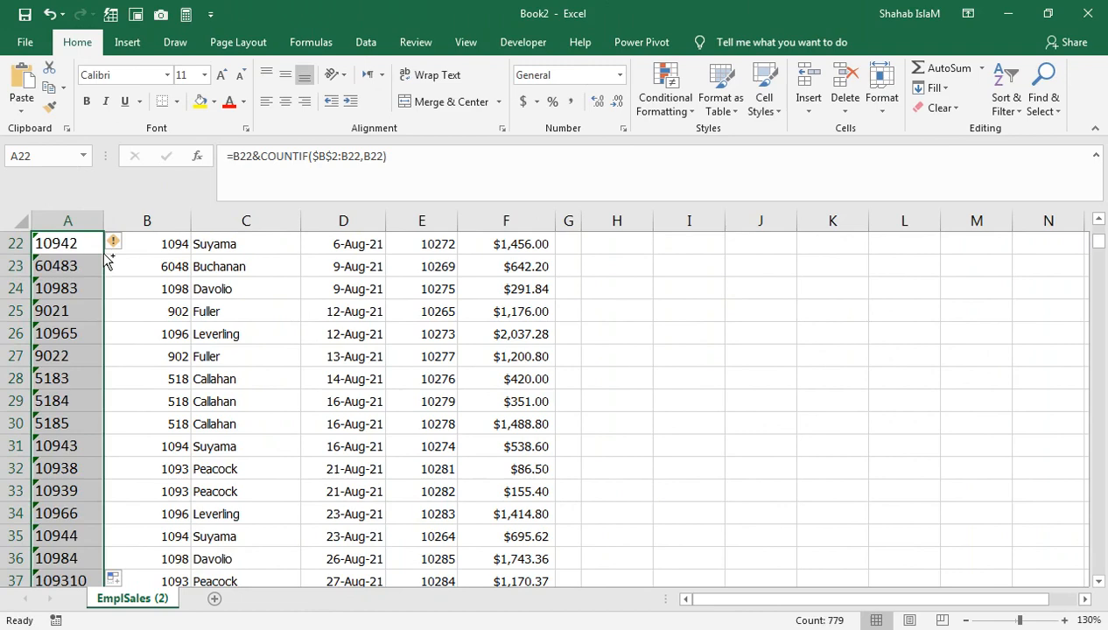
{"action": "key", "text": "ctrl+Down"}
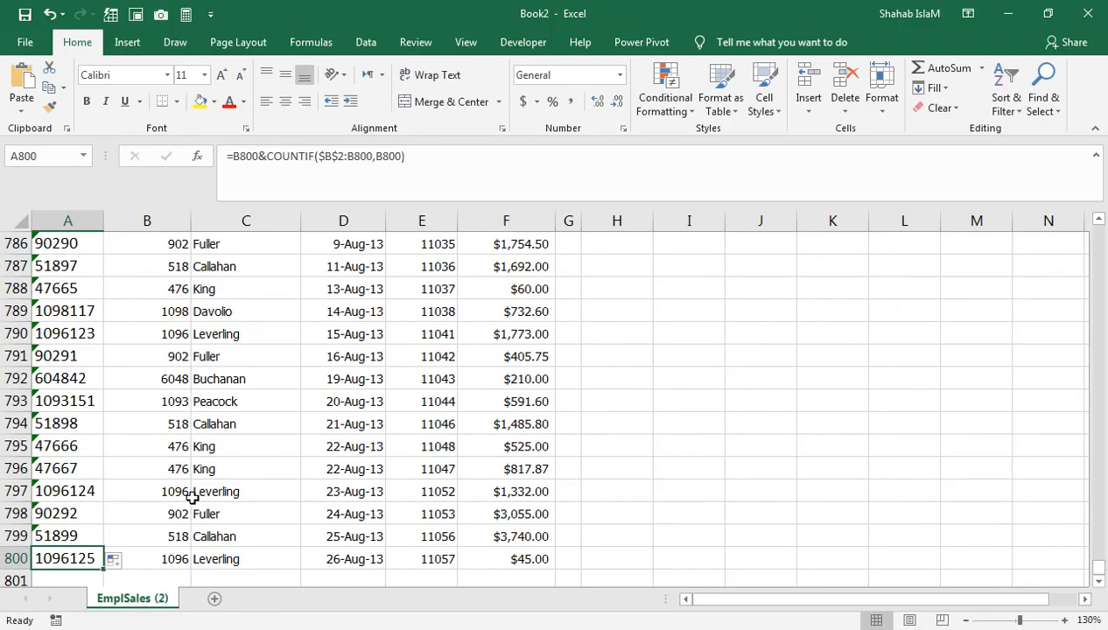
- Ignore the error flags on the formula cells A3:A800
{"action": "key", "text": "ctrl+shift+Up"}
{"action": "scroll", "coordinate": [193, 495], "scroll_direction": "up", "scroll_amount": 1}
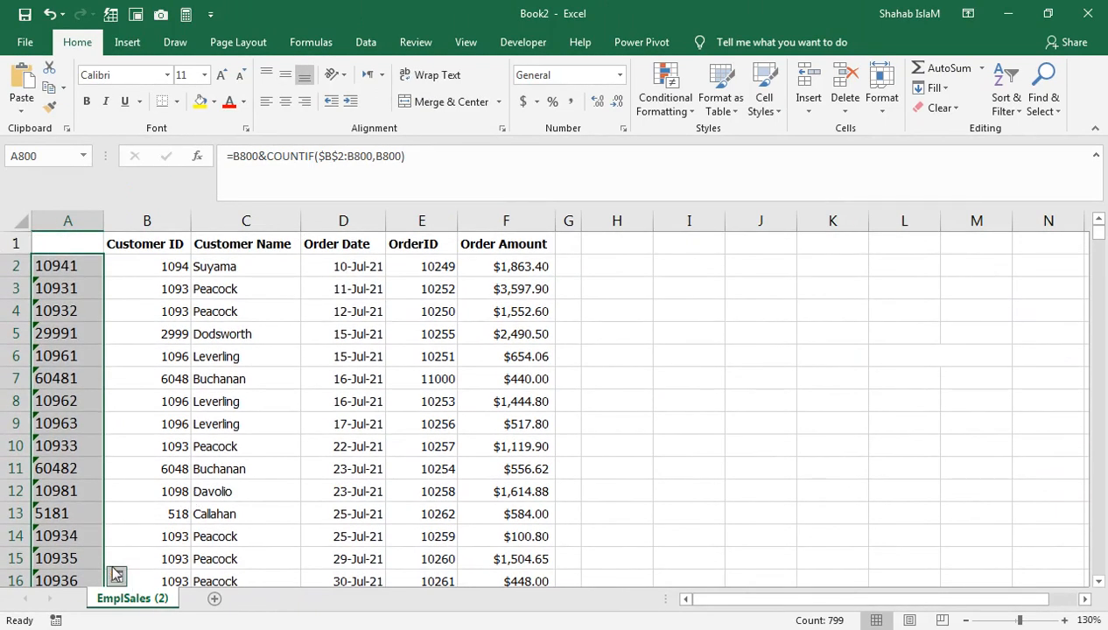
{"action": "left_click", "coordinate": [57, 282]}
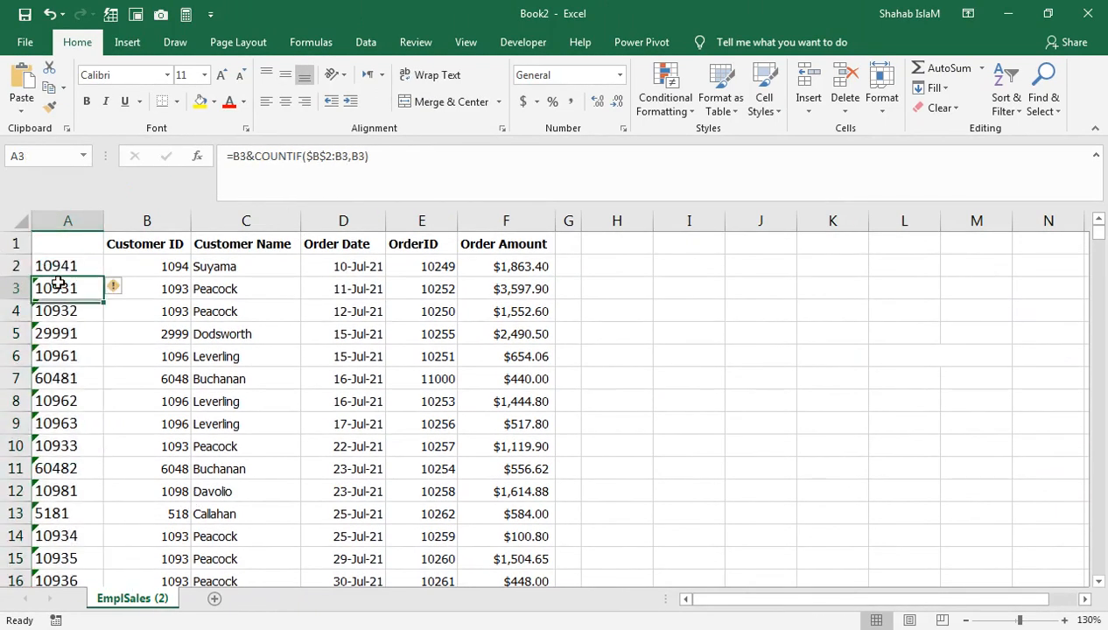
{"action": "key", "text": "ctrl+shift+Down"}
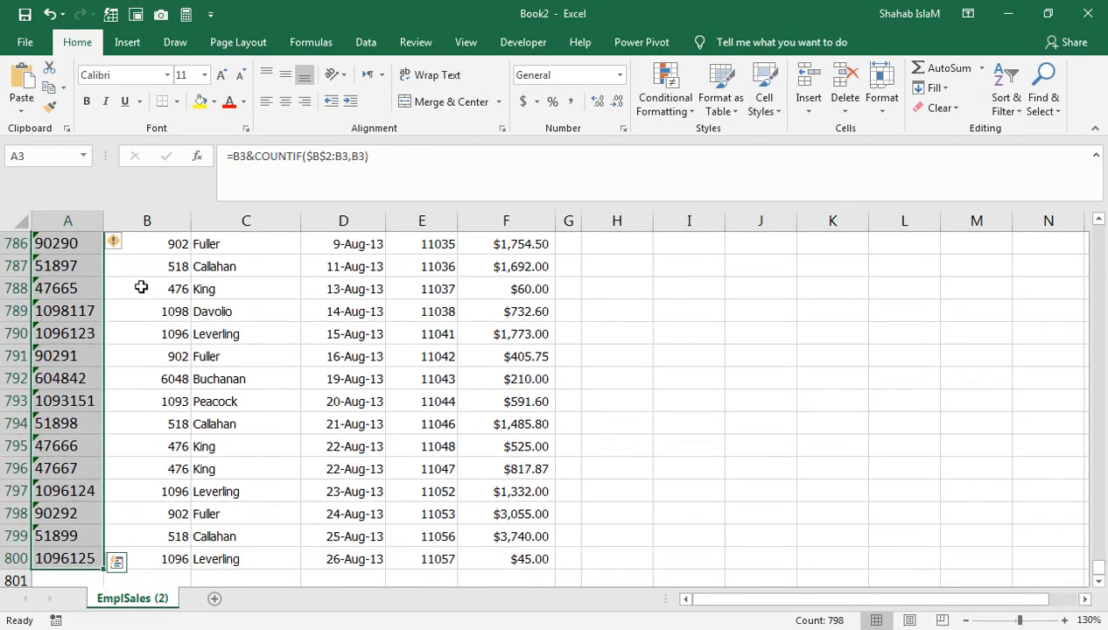
{"action": "left_click", "coordinate": [115, 240]}
{"action": "left_click", "coordinate": [161, 322]}
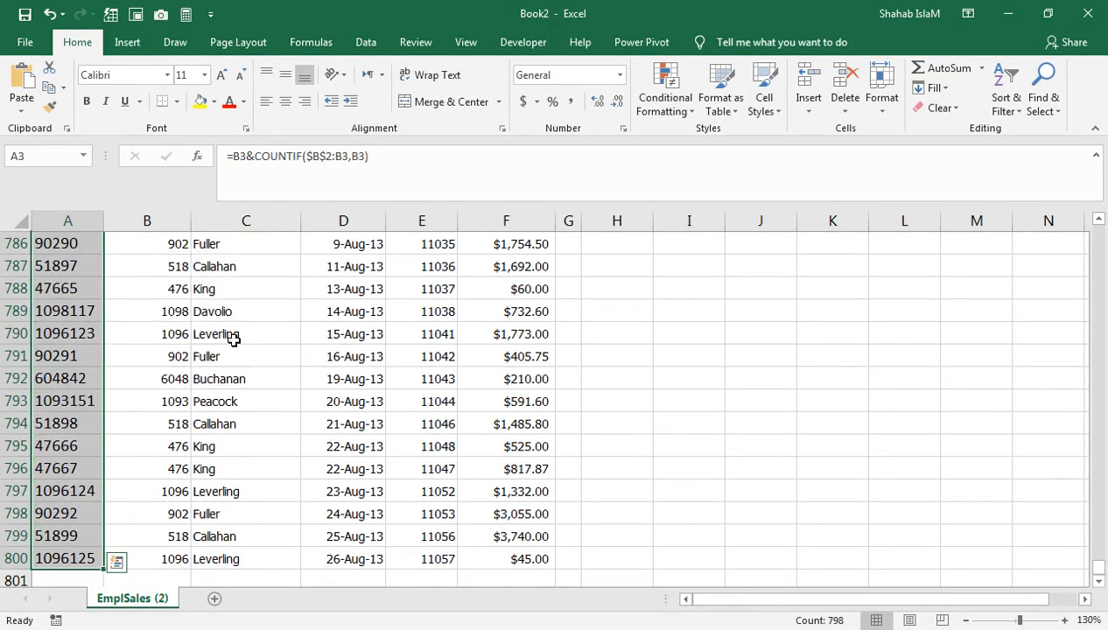
- Enter the heading "Total Entry" in H1 and autofit column H to it
{"action": "key", "text": "ctrl+Home"}
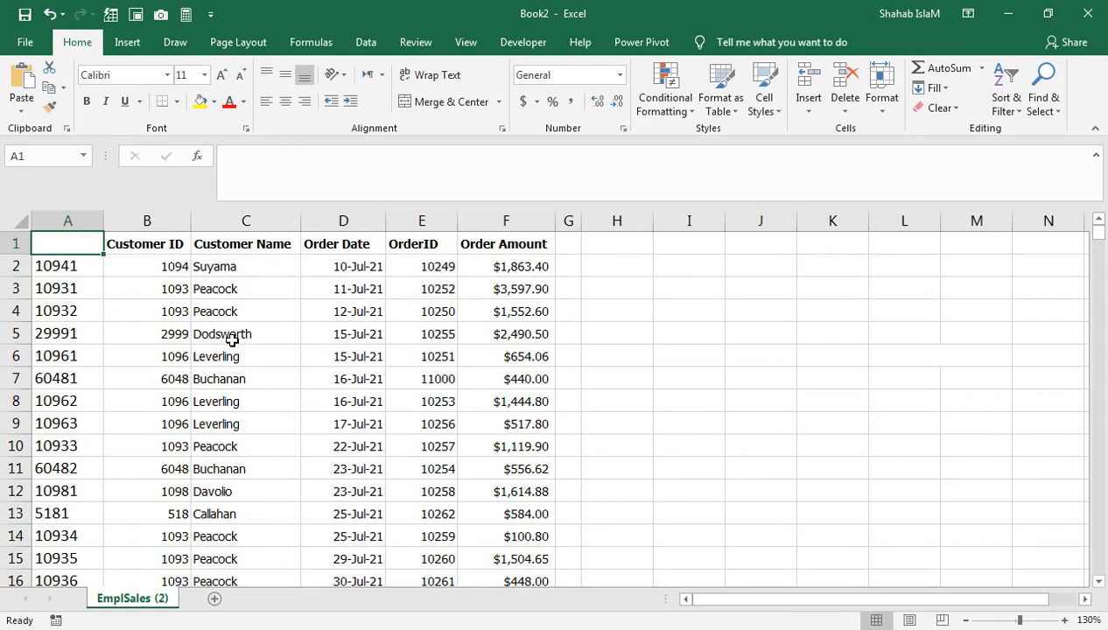
{"action": "left_click", "coordinate": [596, 240]}
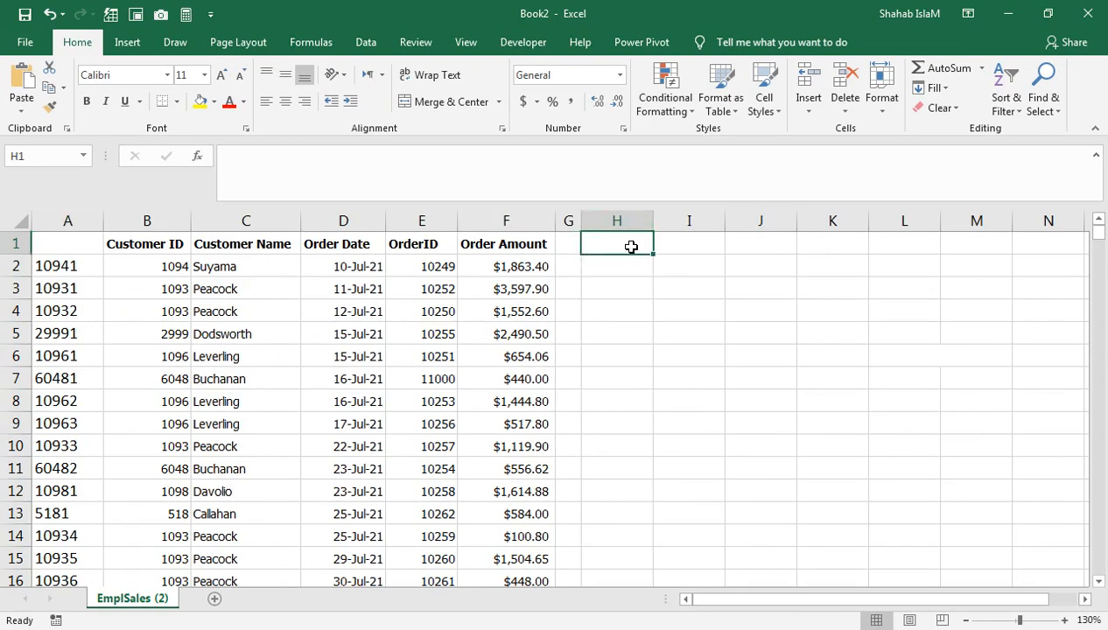
{"action": "type", "text": "Total"}
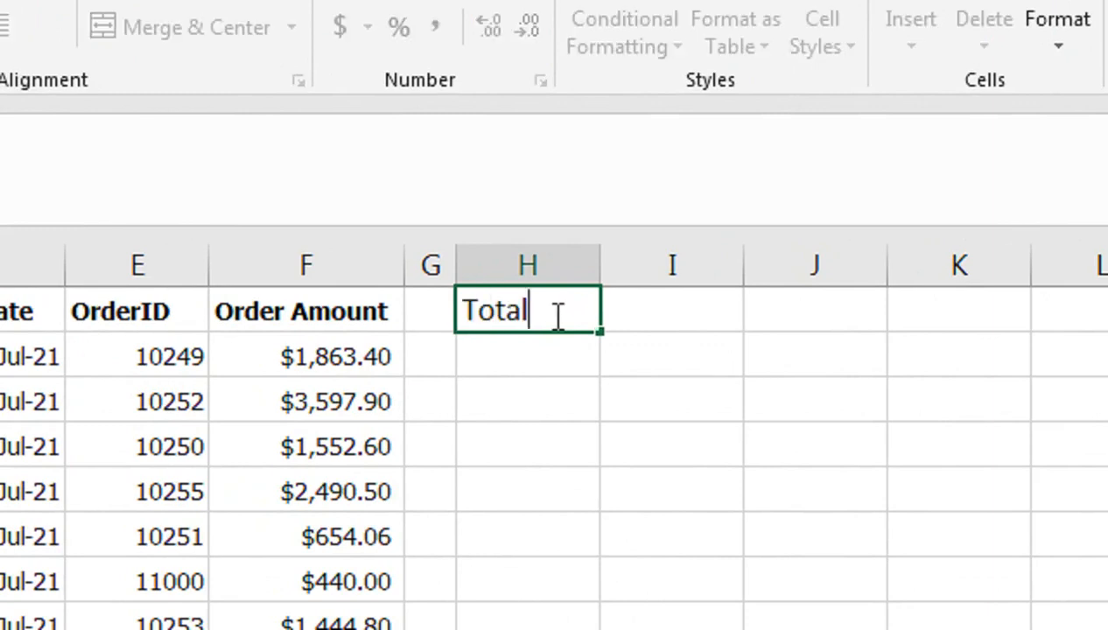
{"action": "type", "text": " Entry"}
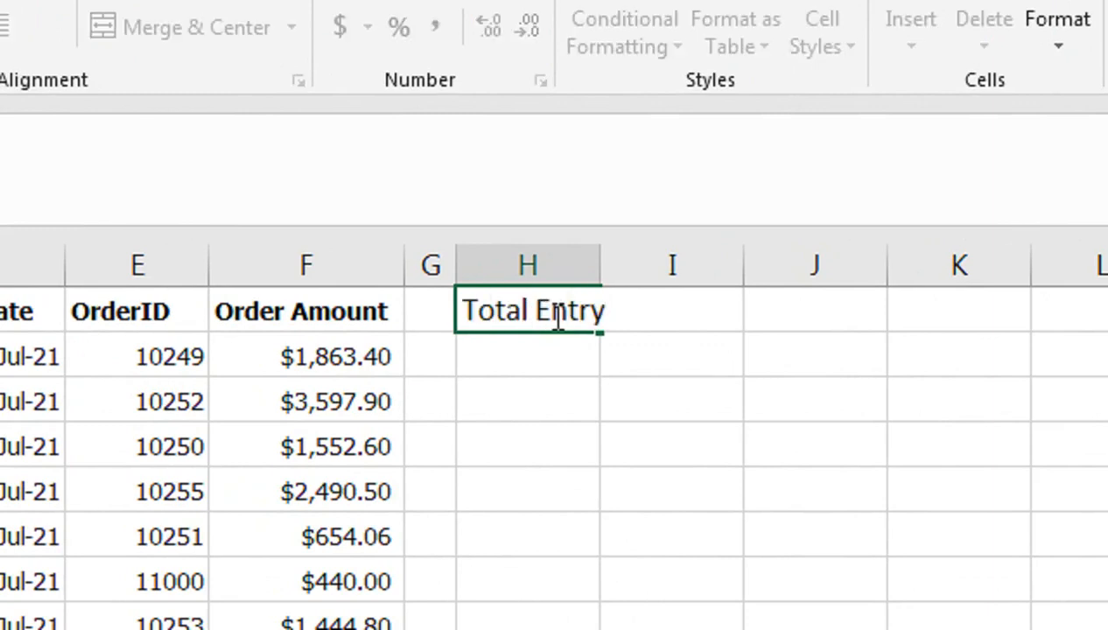
{"action": "key", "text": "Return"}
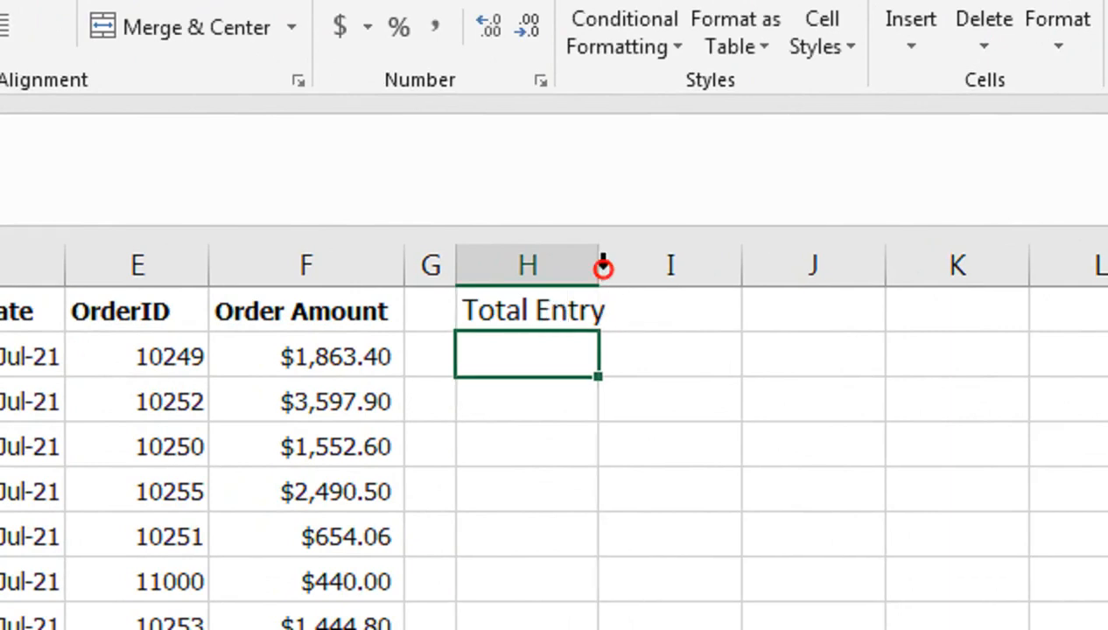
{"action": "double_click", "coordinate": [601, 265]}
- Enter the formula =COUNTIF(B:B,H5) in H2 to count the chosen customer's entries
{"action": "type", "text": "=countif"}
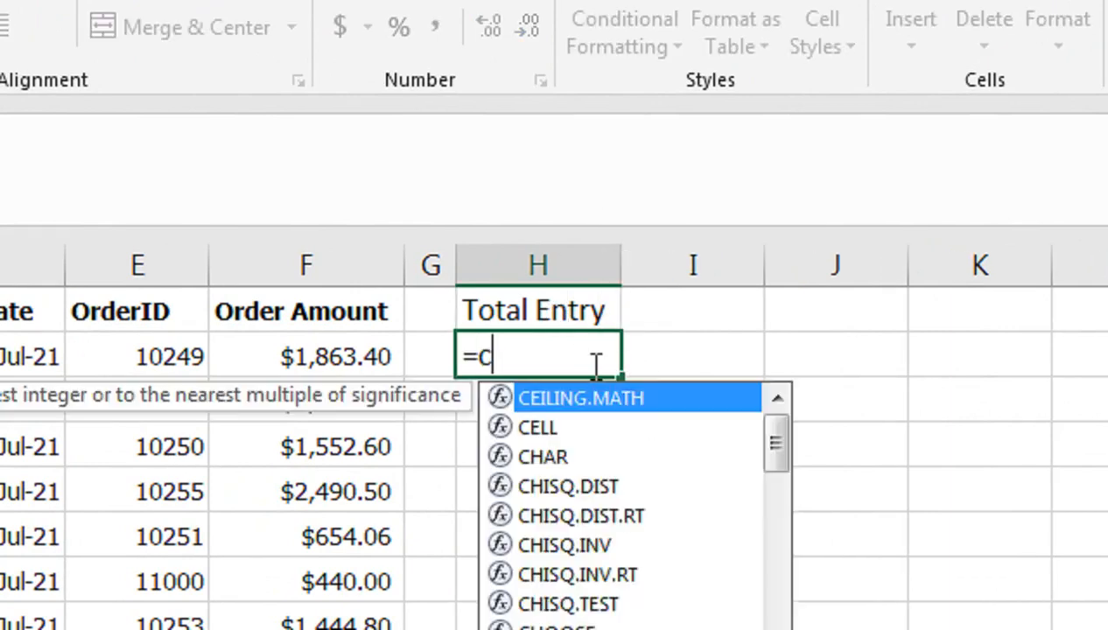
{"action": "key", "text": "Tab"}
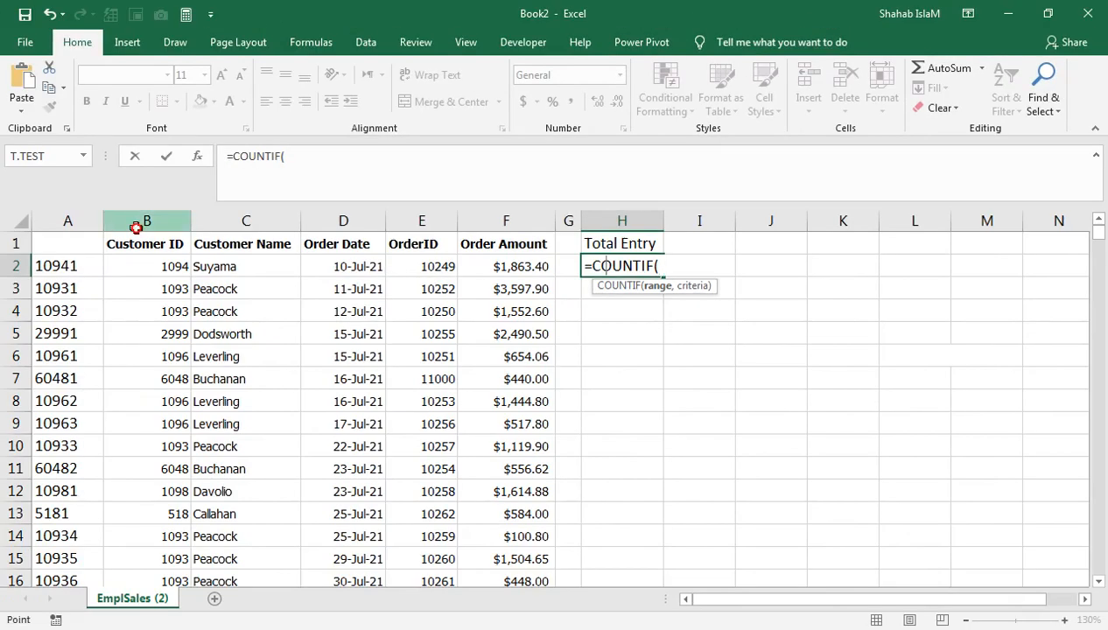
{"action": "left_click", "coordinate": [138, 227]}
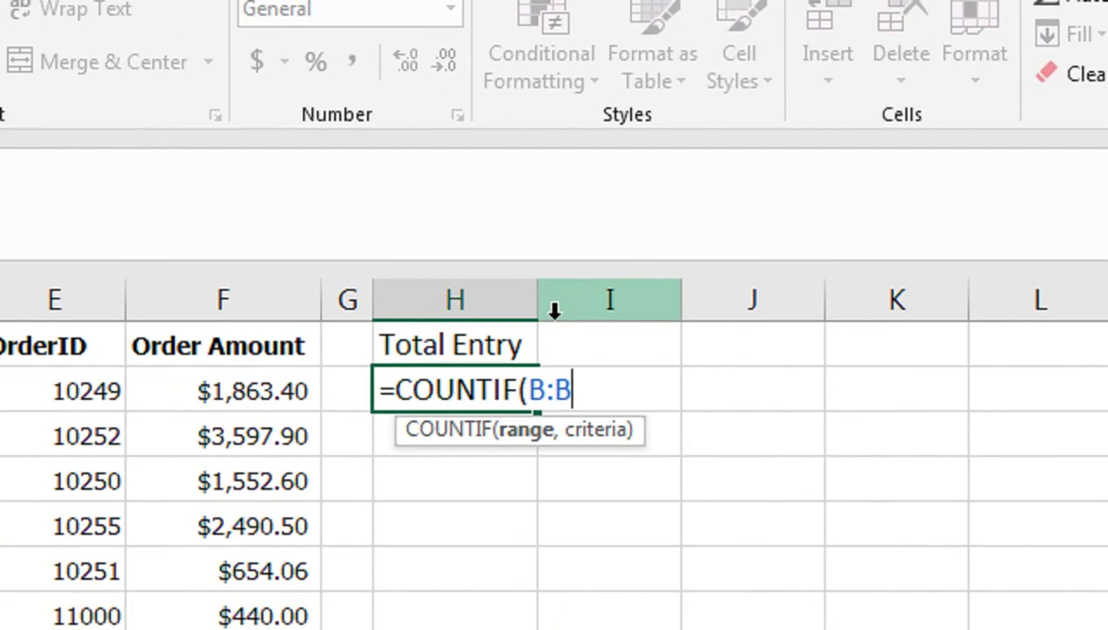
{"action": "type", "text": ","}
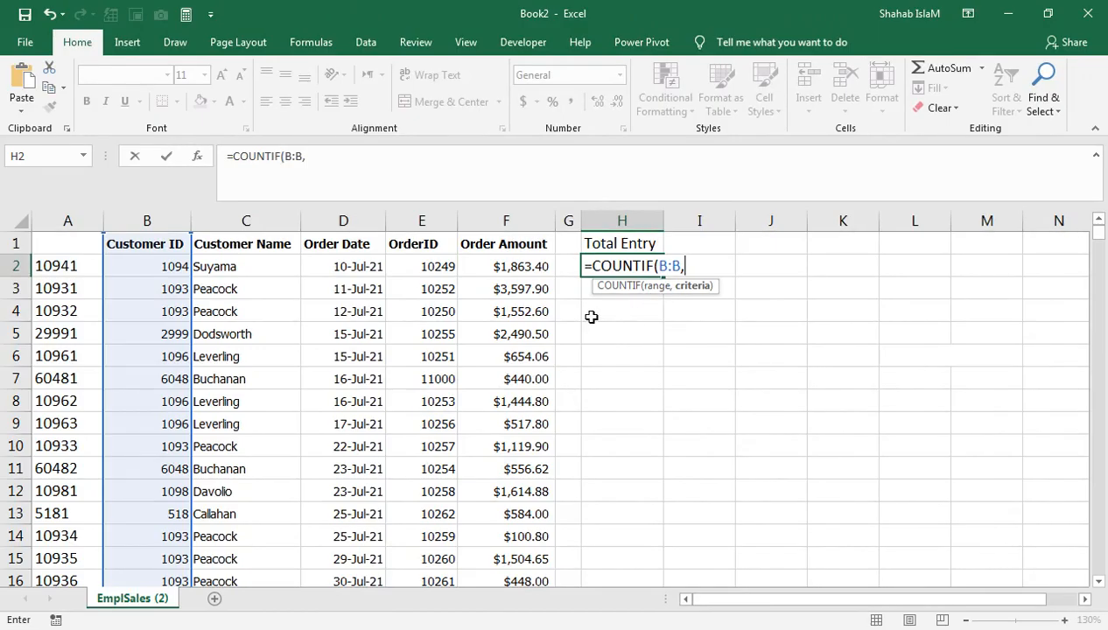
{"action": "left_click", "coordinate": [598, 341]}
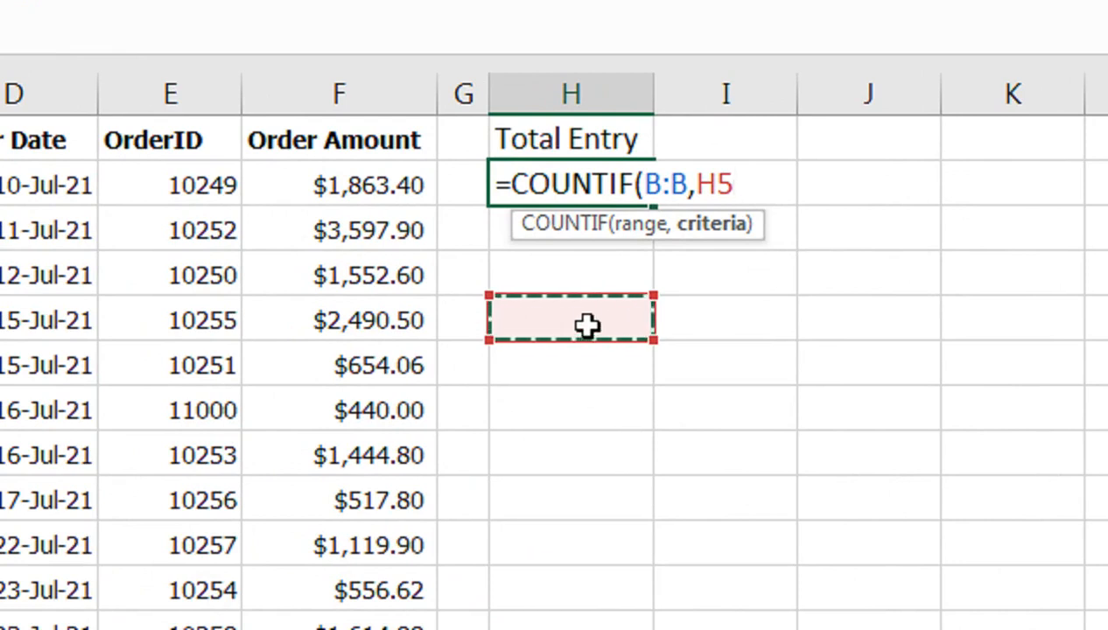
{"action": "type", "text": ")"}
{"action": "key", "text": "Return"}
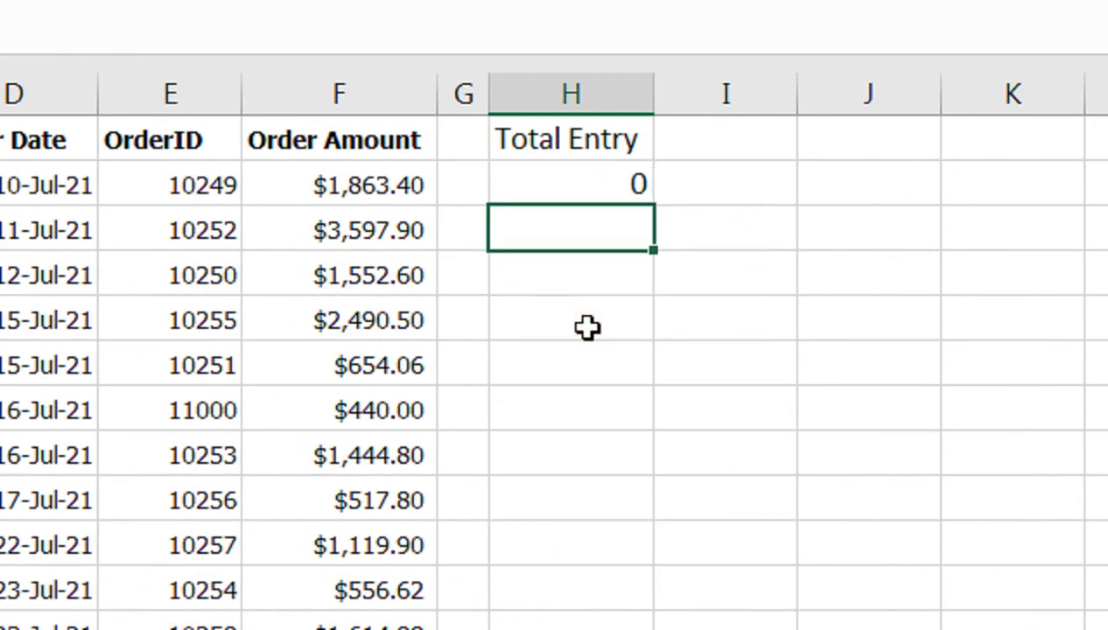
- Enter the customer ID from B3 in H5 as the count criterion
{"action": "left_click", "coordinate": [588, 328]}
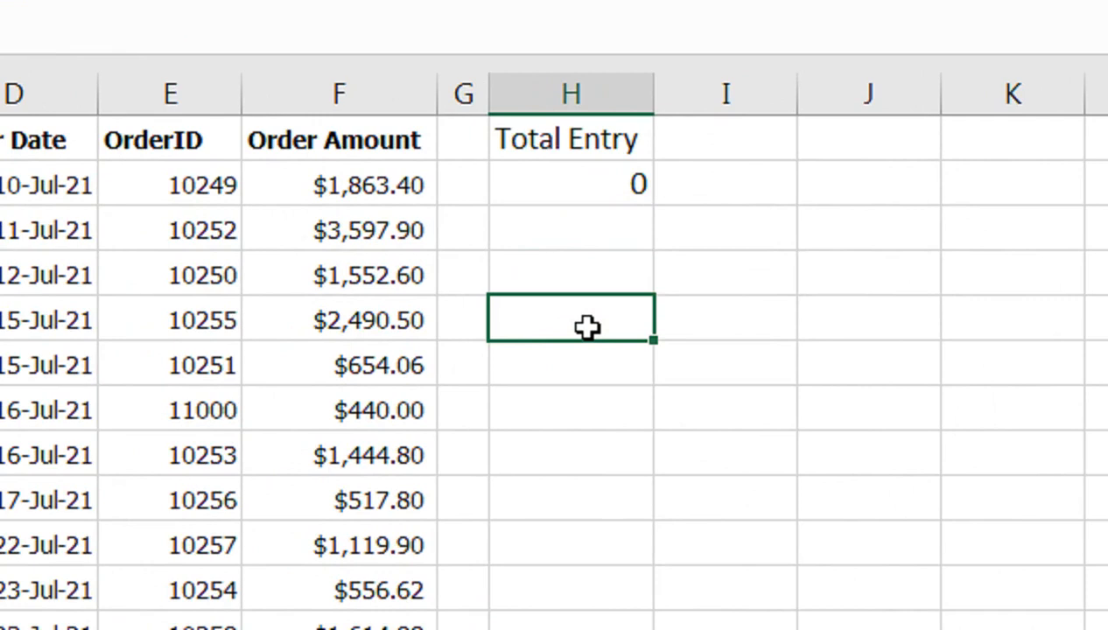
{"action": "type", "text": "1093"}
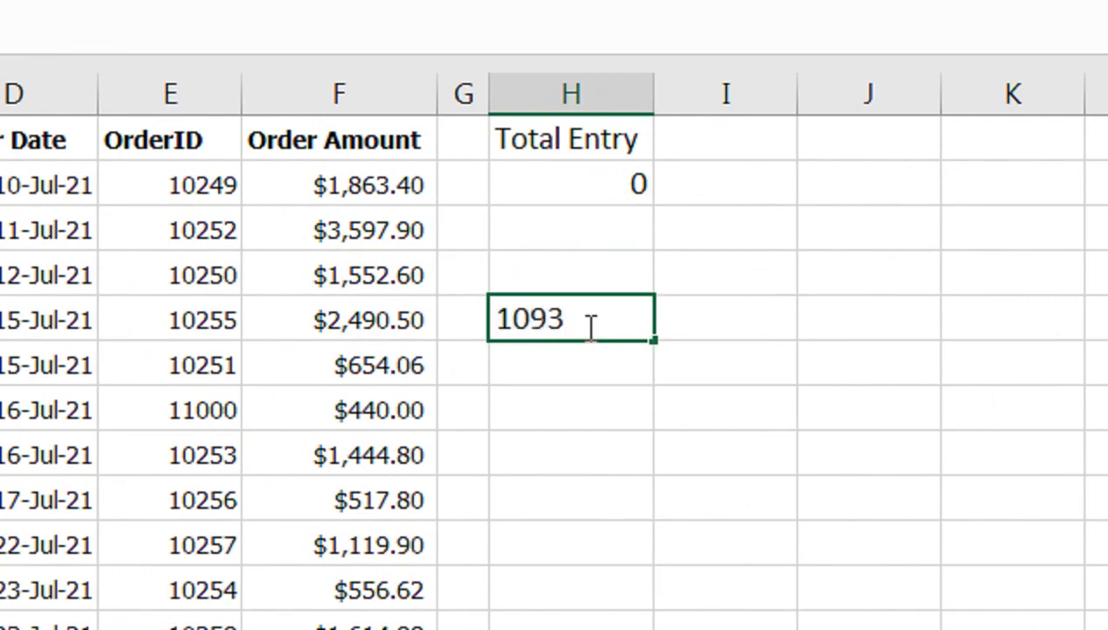
{"action": "key", "text": "Return"}
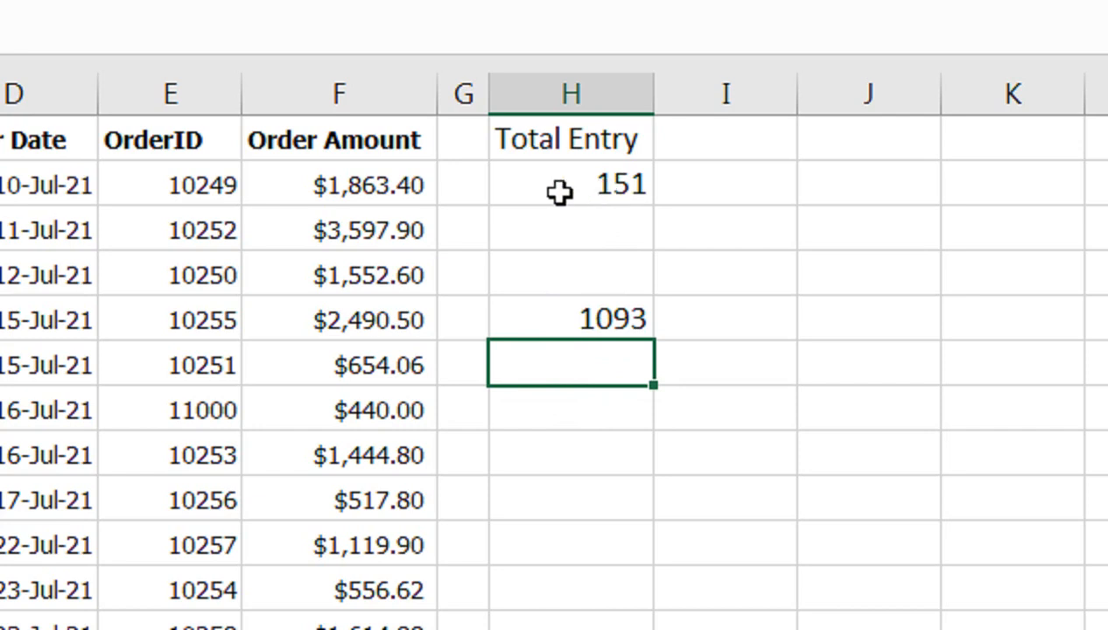
- Replace the customer ID in H5 with the one from B5 and check the total in H2
{"action": "key", "text": "Up"}
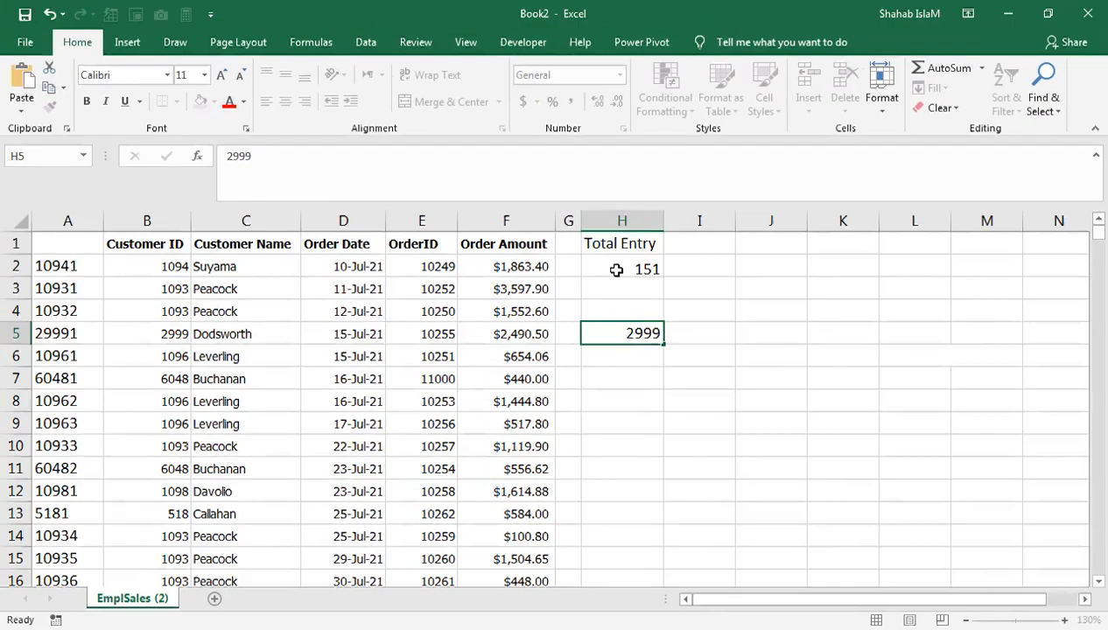
{"action": "key", "text": "Return"}
{"action": "left_click", "coordinate": [579, 184]}
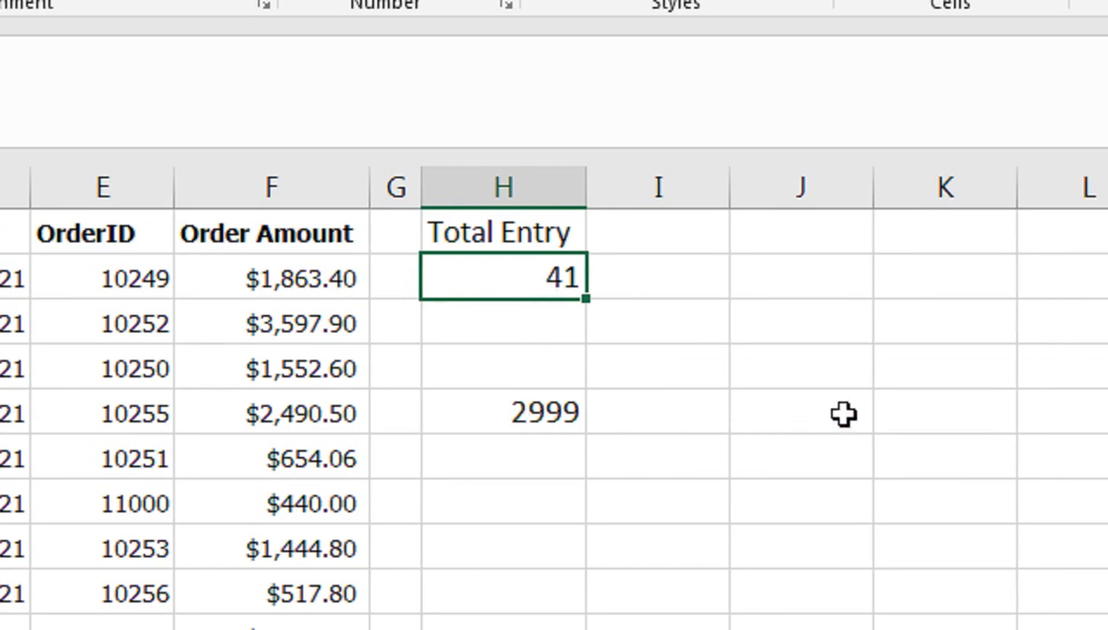
{"action": "left_click", "coordinate": [512, 411]}
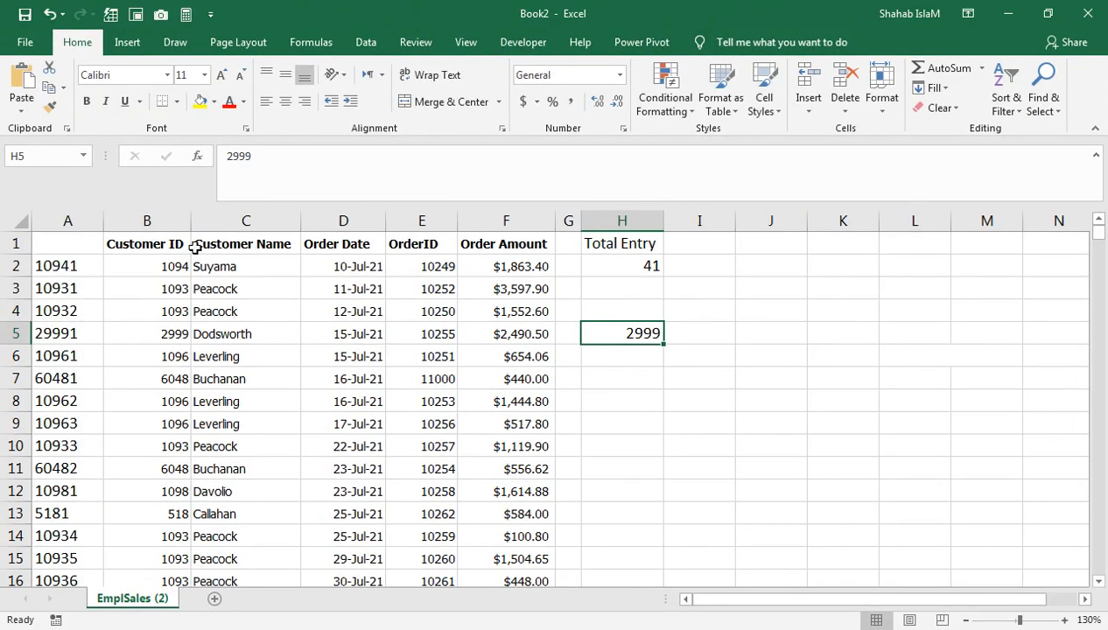
- Copy the headings in B1:F1 to H4:L4 and widen columns I and L to fit them
{"action": "left_click_drag", "start_coordinate": [173, 242], "coordinate": [221, 242]}
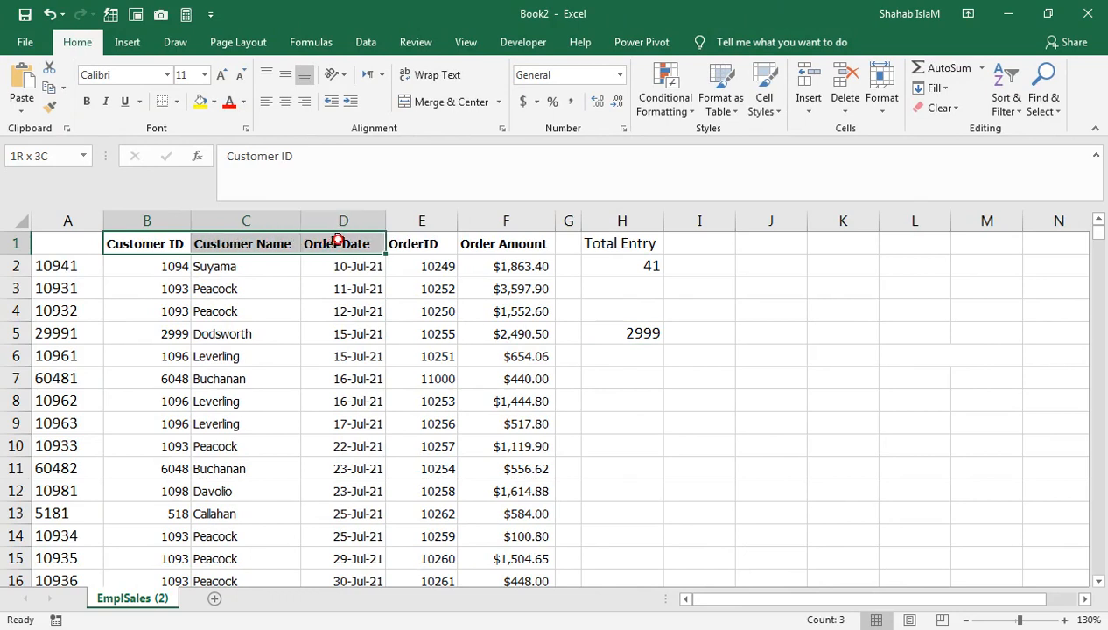
{"action": "left_click_drag", "start_coordinate": [393, 253], "coordinate": [470, 246]}
{"action": "key", "text": "ctrl+c"}
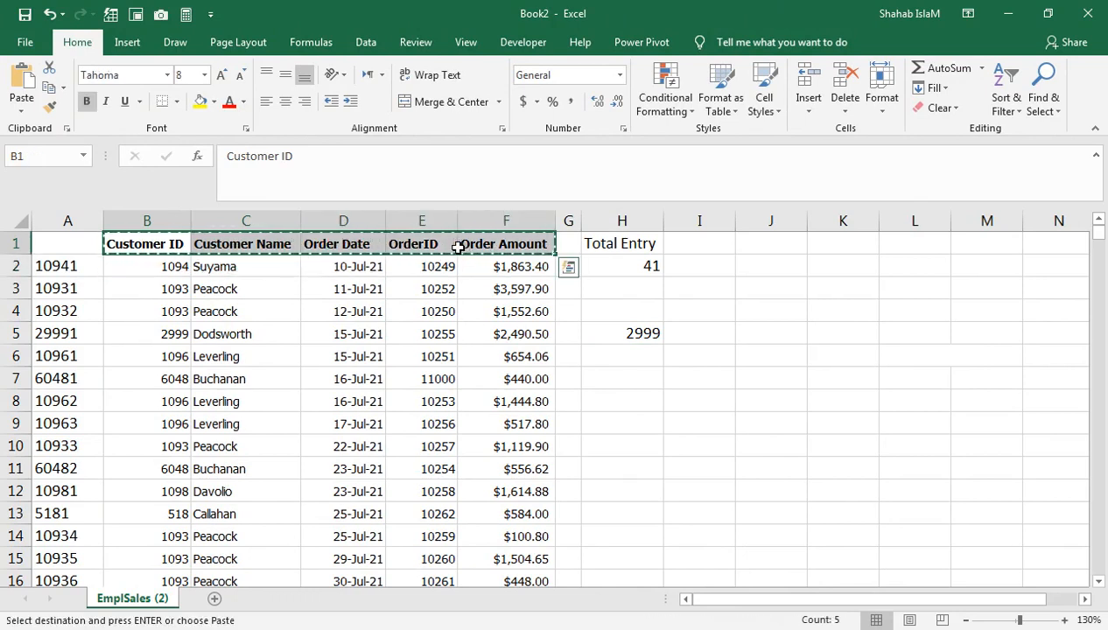
{"action": "left_click", "coordinate": [615, 316]}
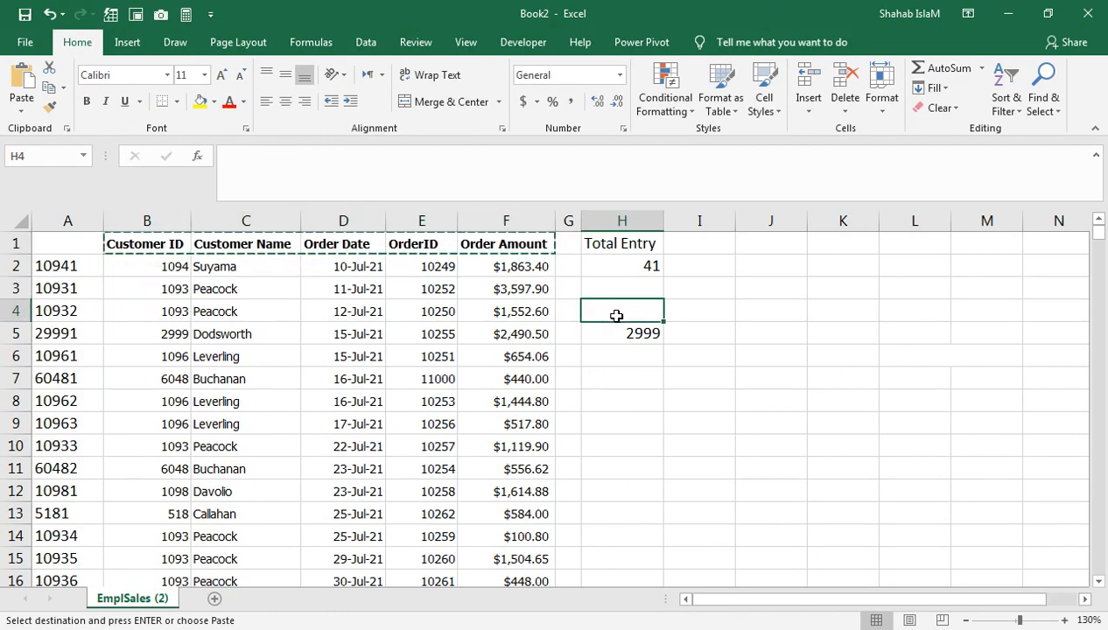
{"action": "key", "text": "ctrl+v"}
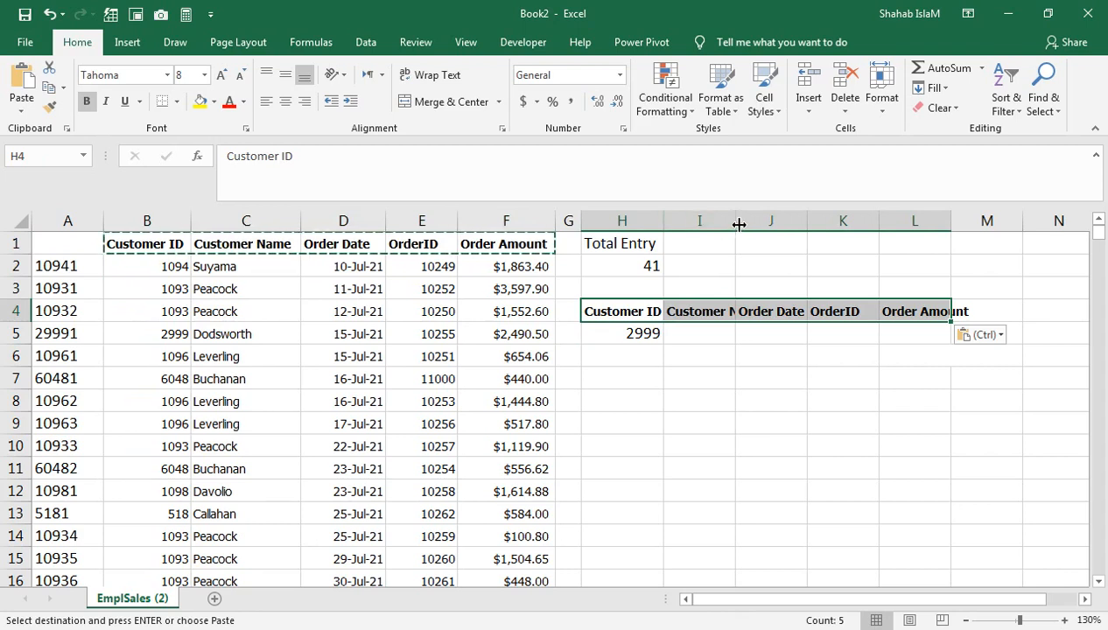
{"action": "left_click_drag", "start_coordinate": [739, 225], "coordinate": [775, 225]}
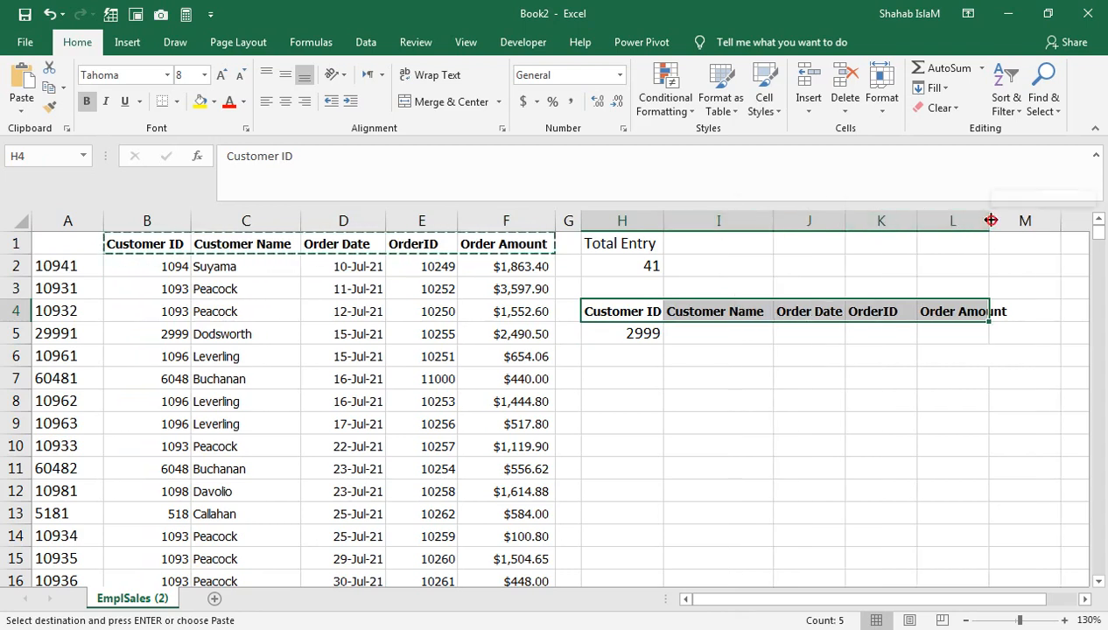
{"action": "left_click_drag", "start_coordinate": [990, 221], "coordinate": [1040, 220]}
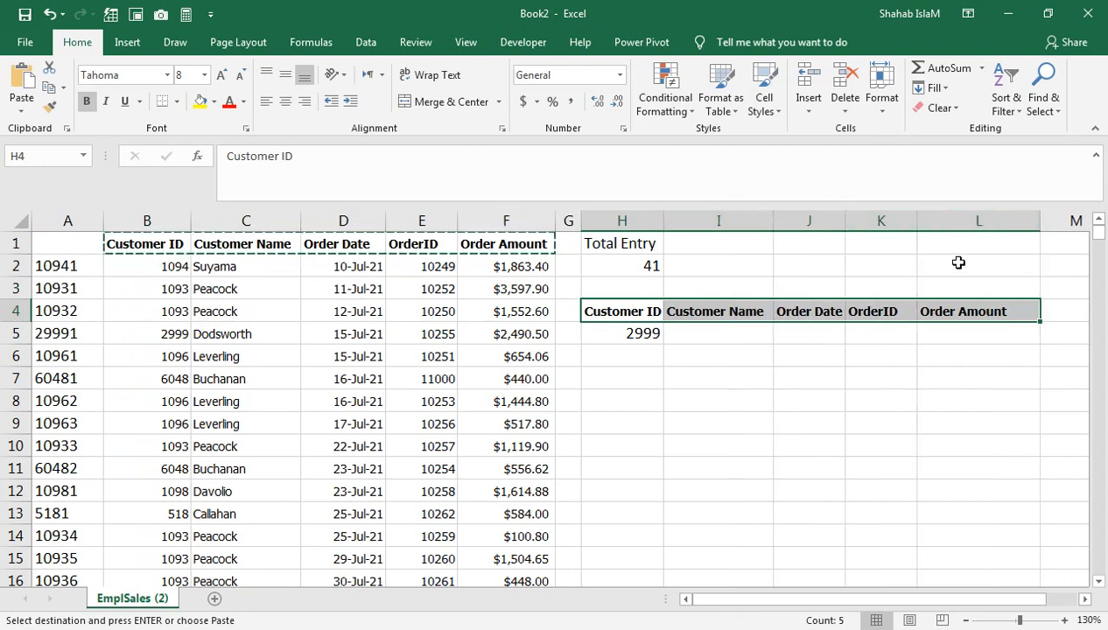
- Start a VLOOKUP formula in I5 with the lookup value H5&$H$2, keeping the H2 reference absolute
{"action": "left_click", "coordinate": [718, 331]}
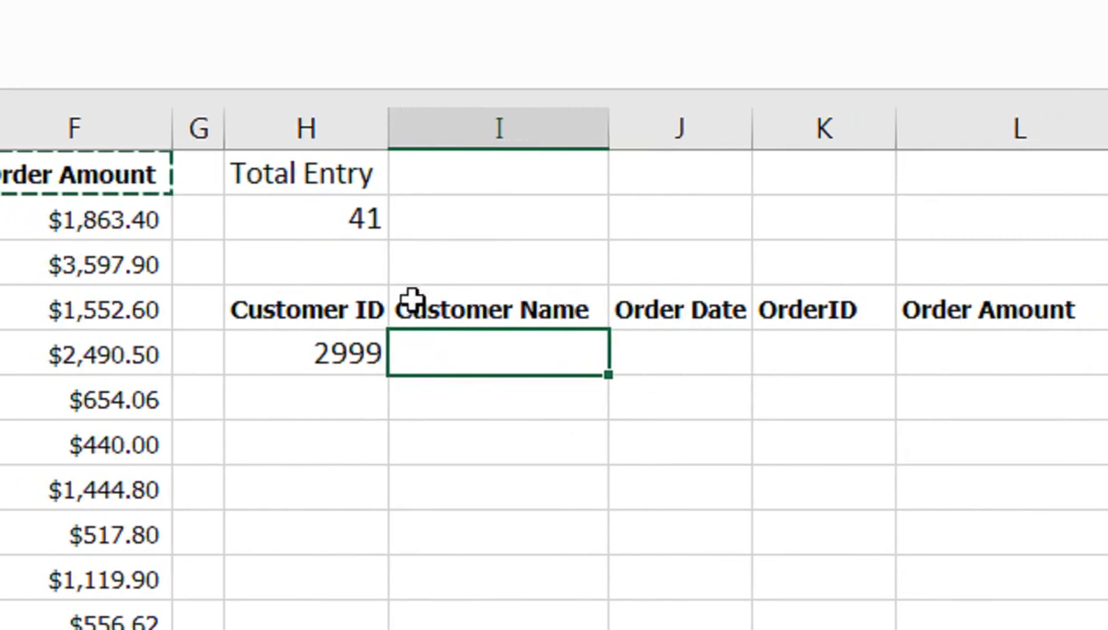
{"action": "left_click", "coordinate": [426, 180]}
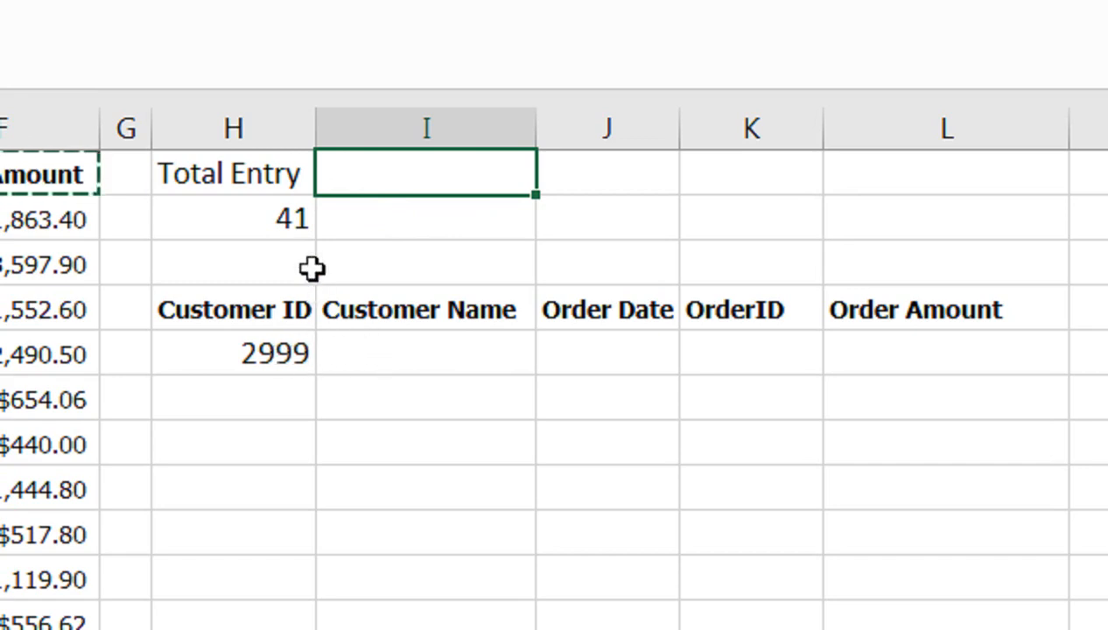
{"action": "left_click", "coordinate": [372, 351]}
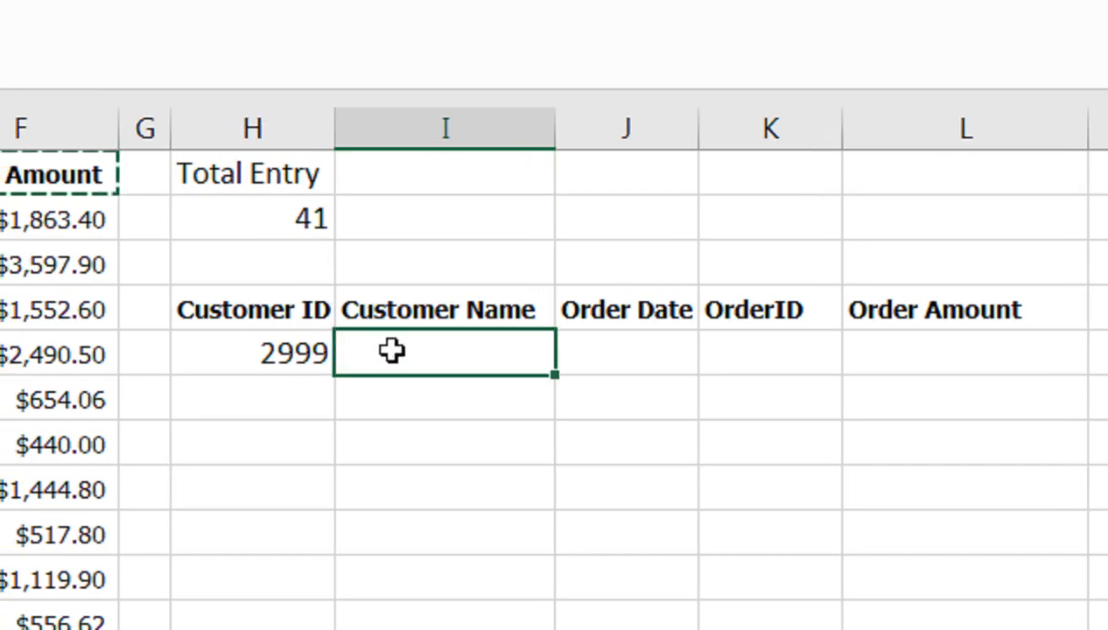
{"action": "type", "text": "=vlo"}
{"action": "key", "text": "Tab"}
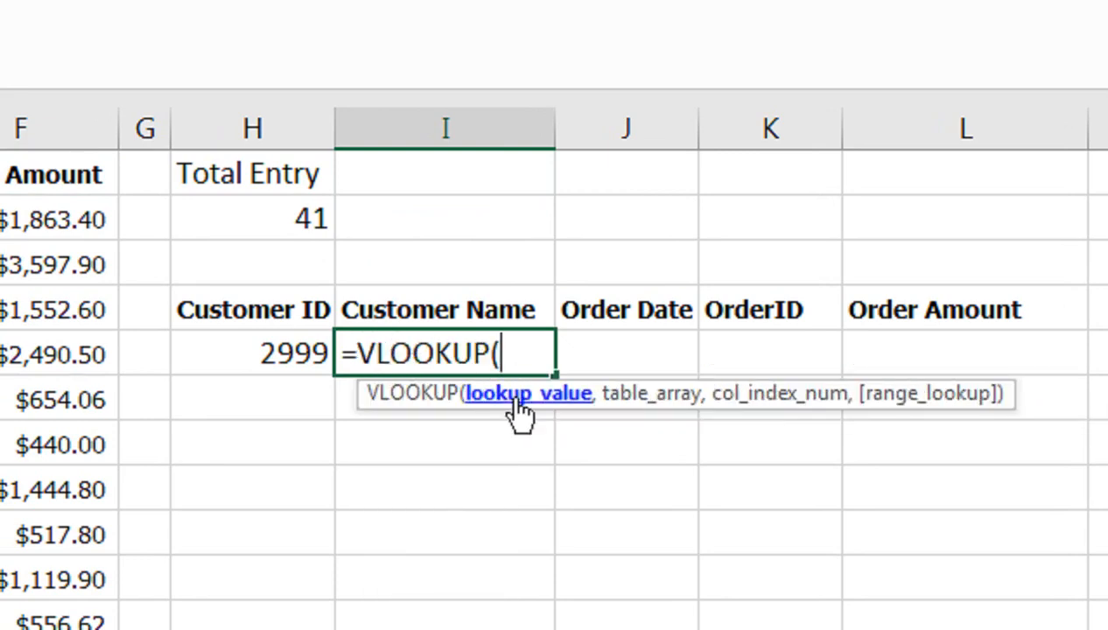
{"action": "left_click", "coordinate": [297, 352]}
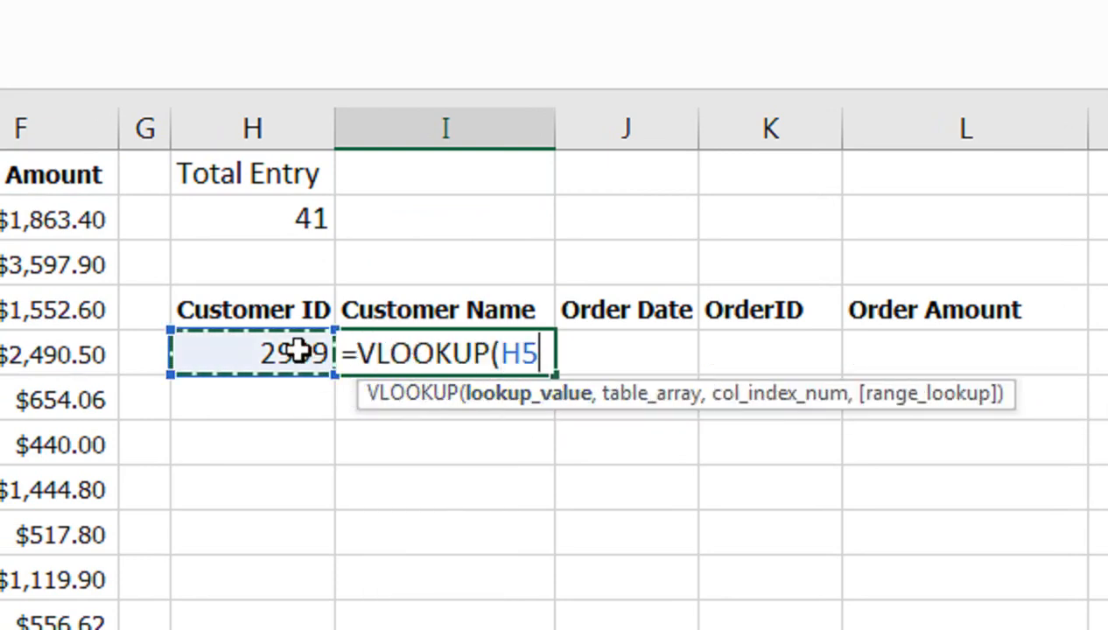
{"action": "type", "text": "&"}
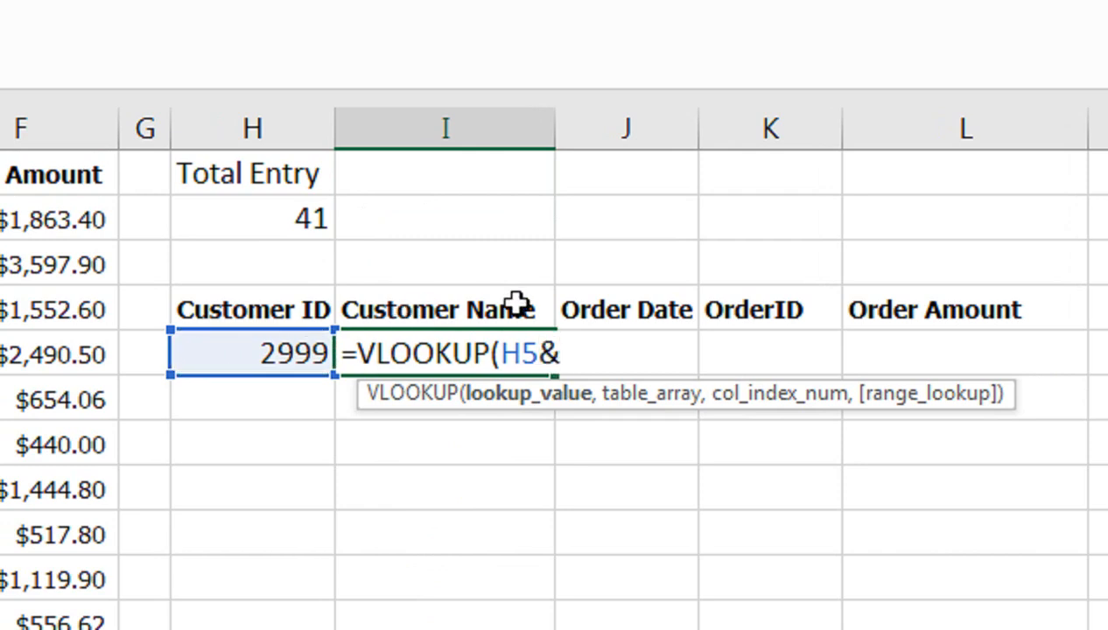
{"action": "left_click", "coordinate": [283, 208]}
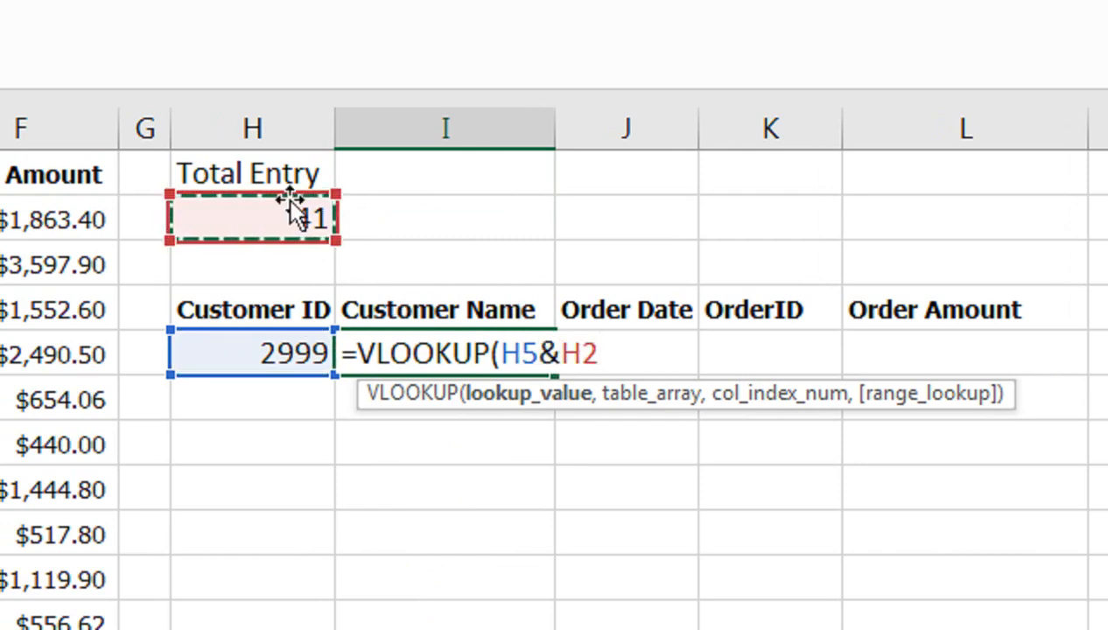
{"action": "key", "text": "F4"}
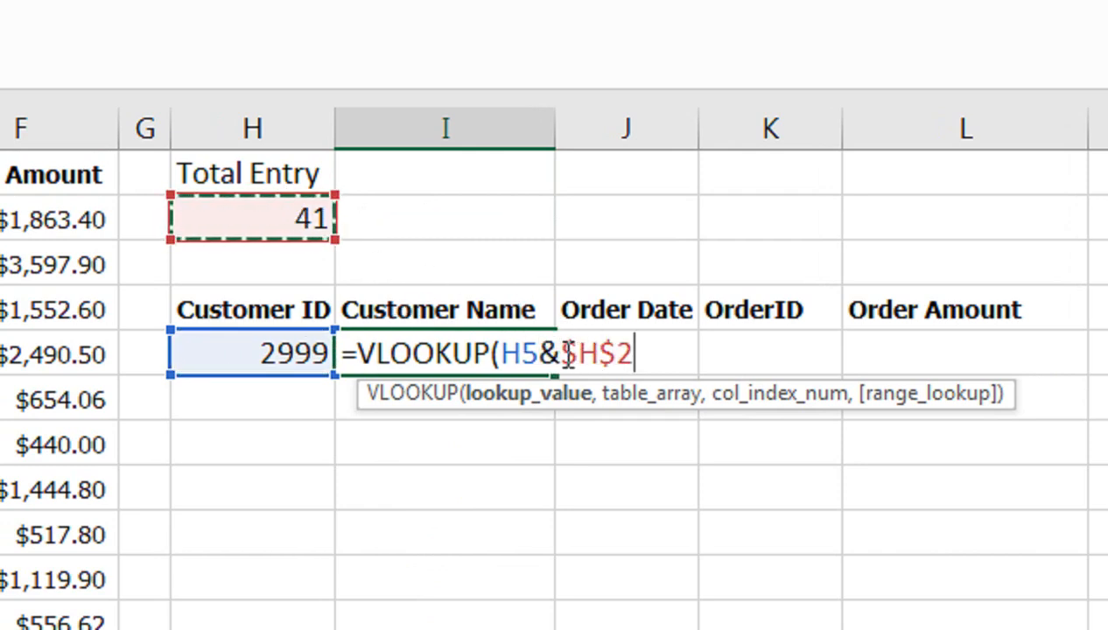
- Insert an ampersand before H5 in the VLOOKUP lookup value and end that argument with a comma
{"action": "left_click", "coordinate": [504, 355]}
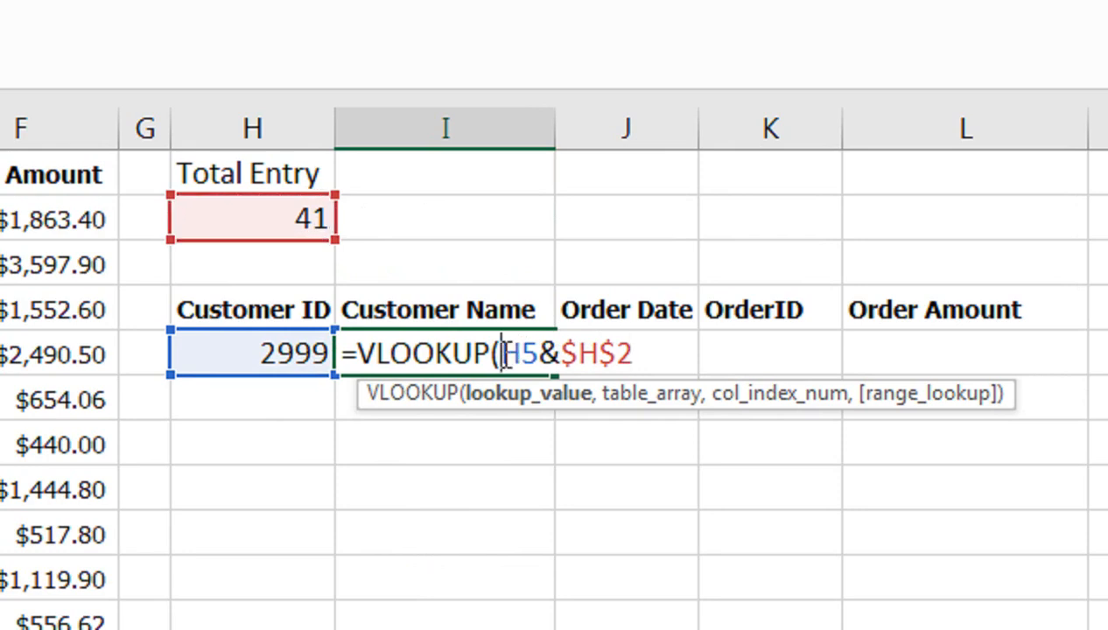
{"action": "type", "text": "&"}
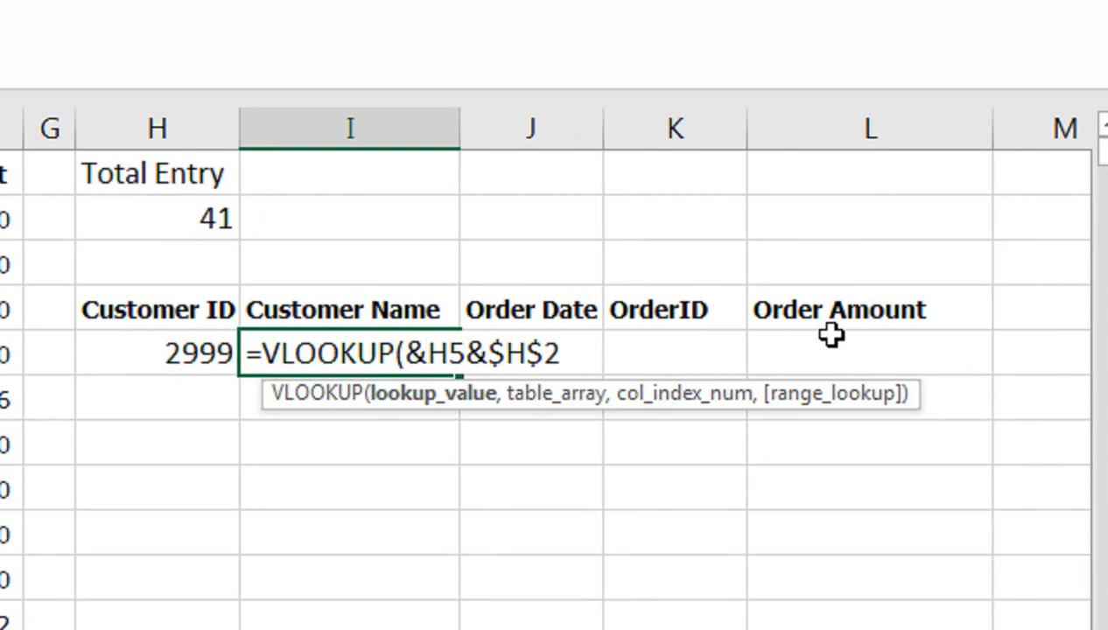
{"action": "left_click", "coordinate": [592, 349]}
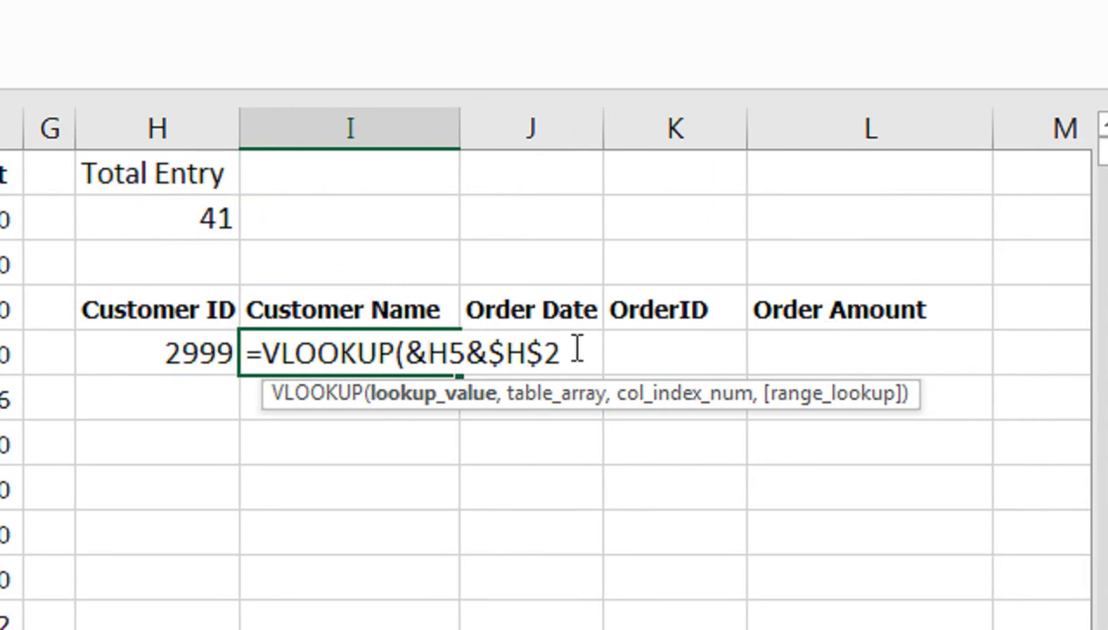
{"action": "type", "text": ","}
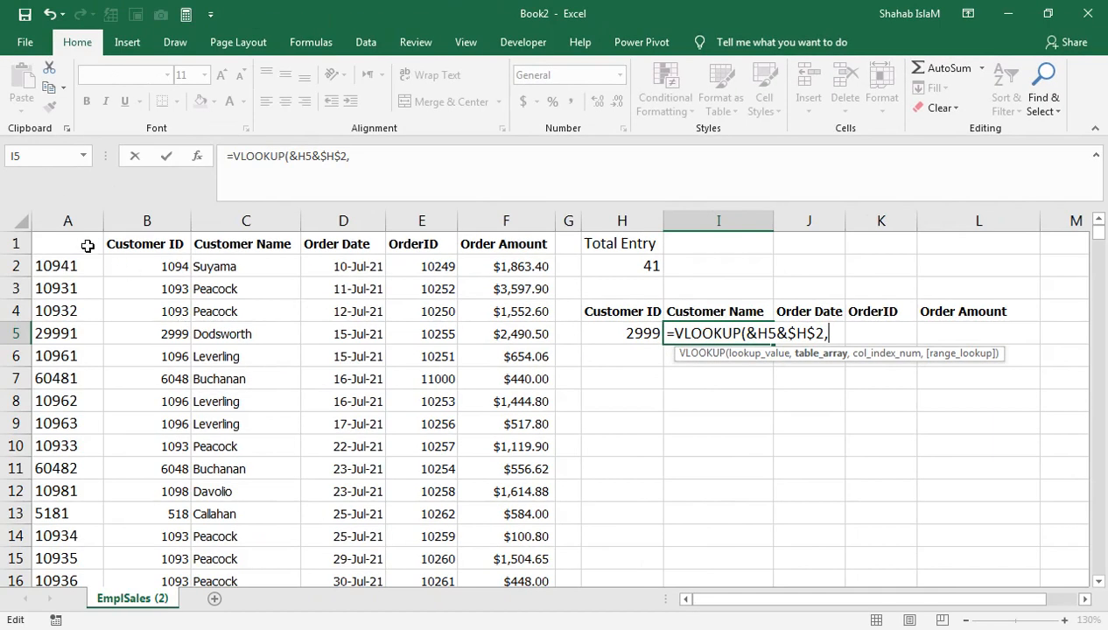
- Set the VLOOKUP table array to columns A through F as the absolute range $A:$F
{"action": "left_click_drag", "start_coordinate": [67, 223], "coordinate": [473, 226]}
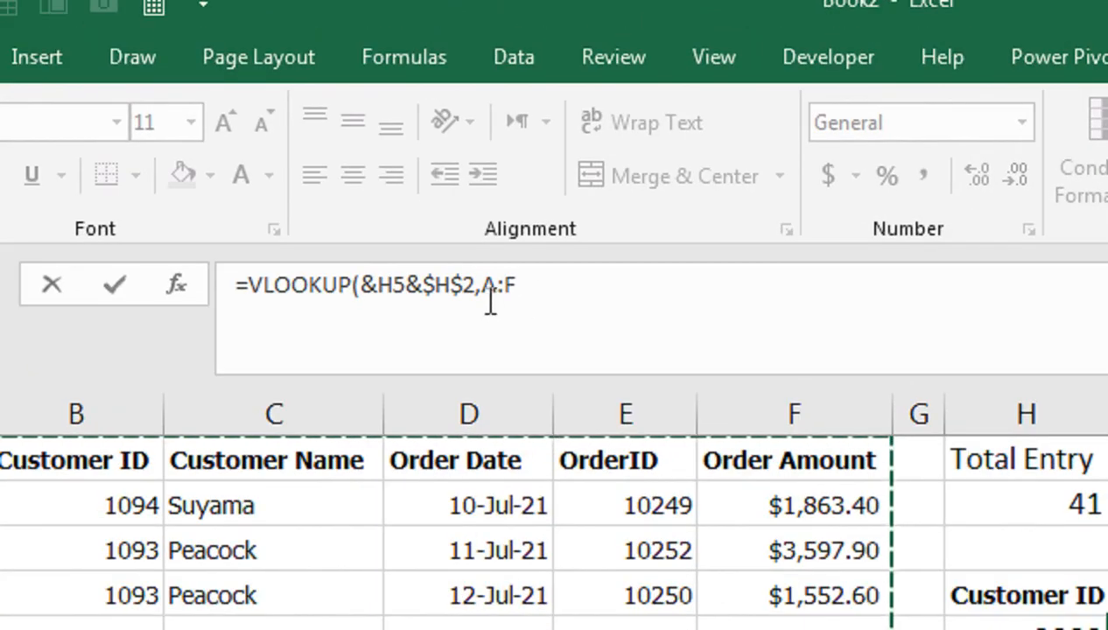
{"action": "key", "text": "F4"}
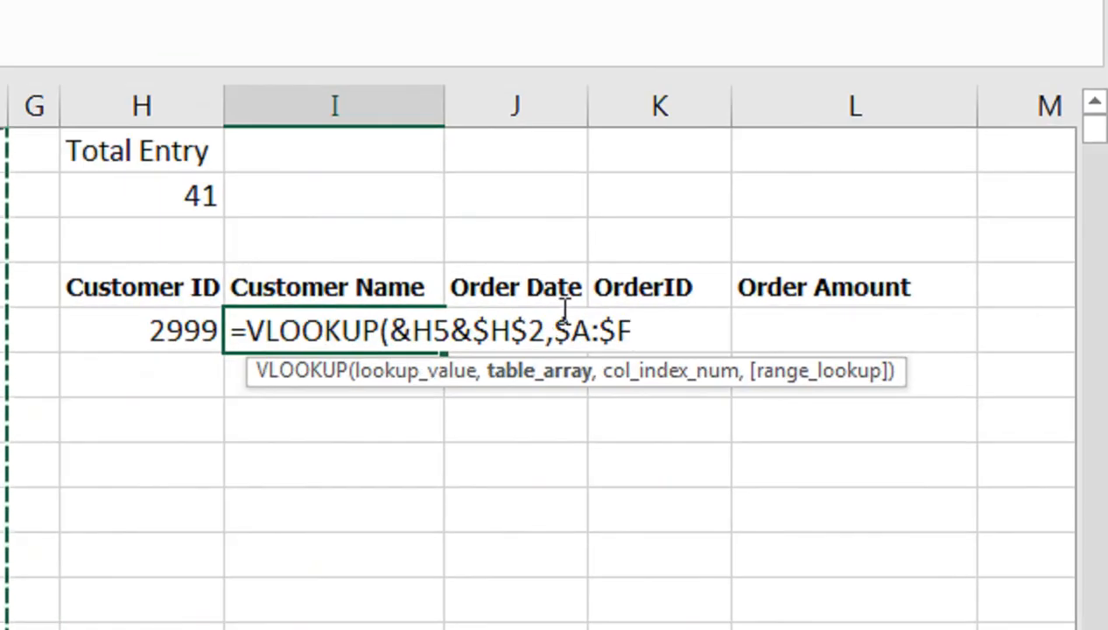
{"action": "type", "text": ","}
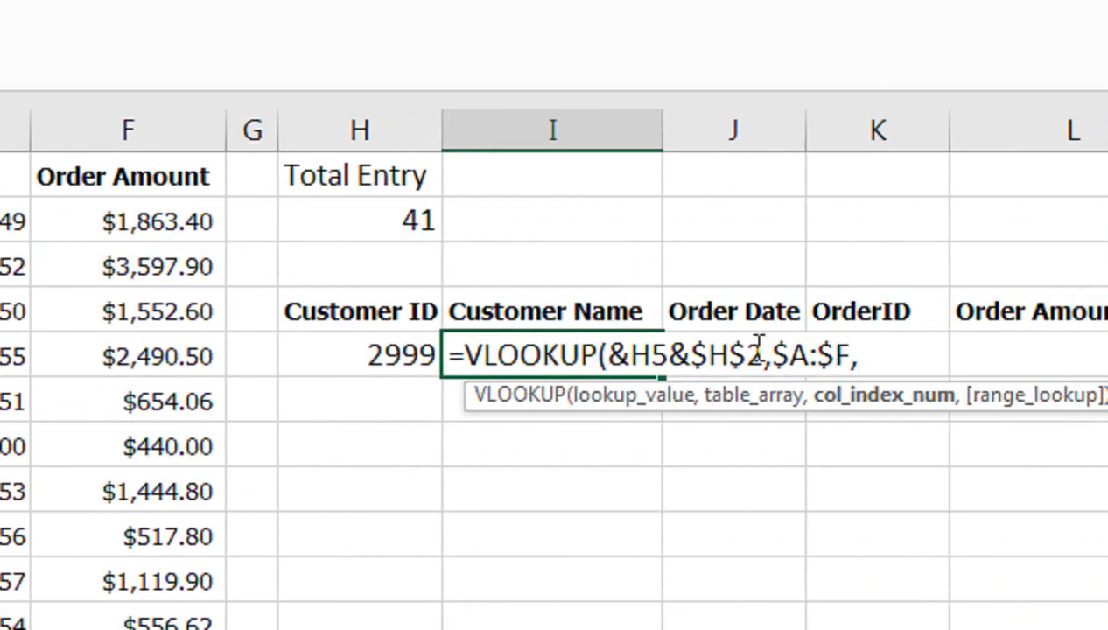
- Nest a MATCH function as the column index, with the Customer Name heading I$4 as its lookup value and only the row locked
{"action": "type", "text": "ma"}
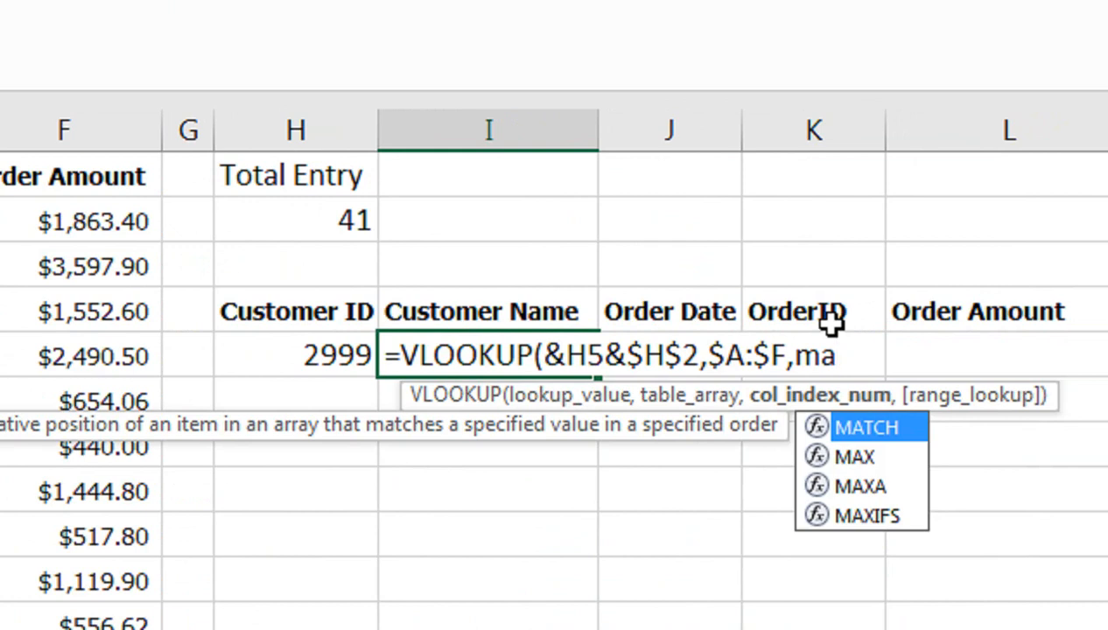
{"action": "key", "text": "Tab"}
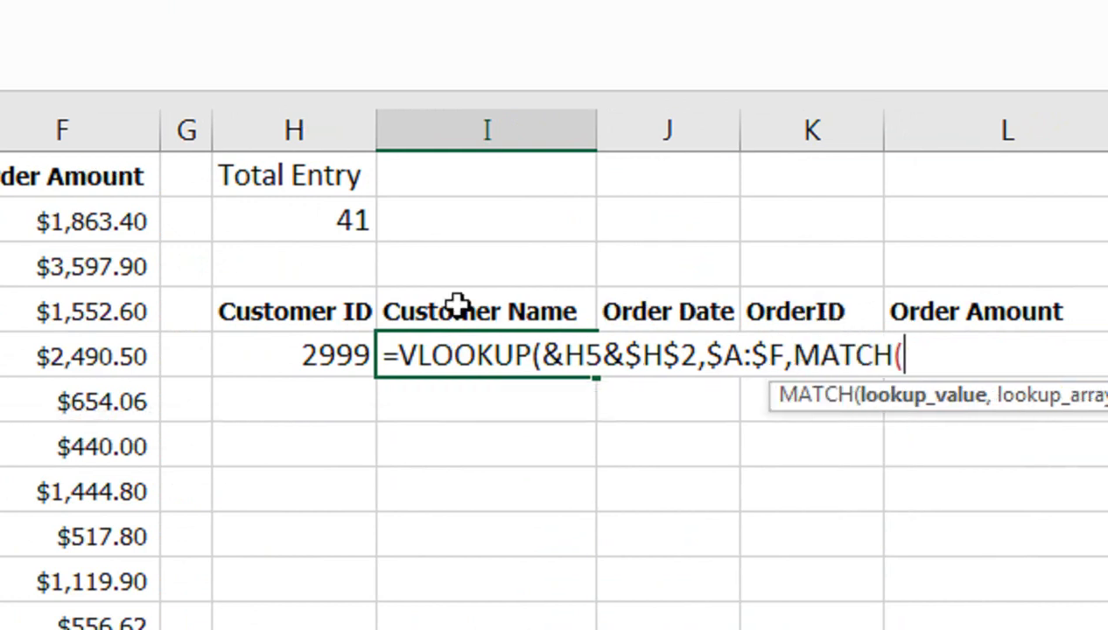
{"action": "left_click", "coordinate": [457, 304]}
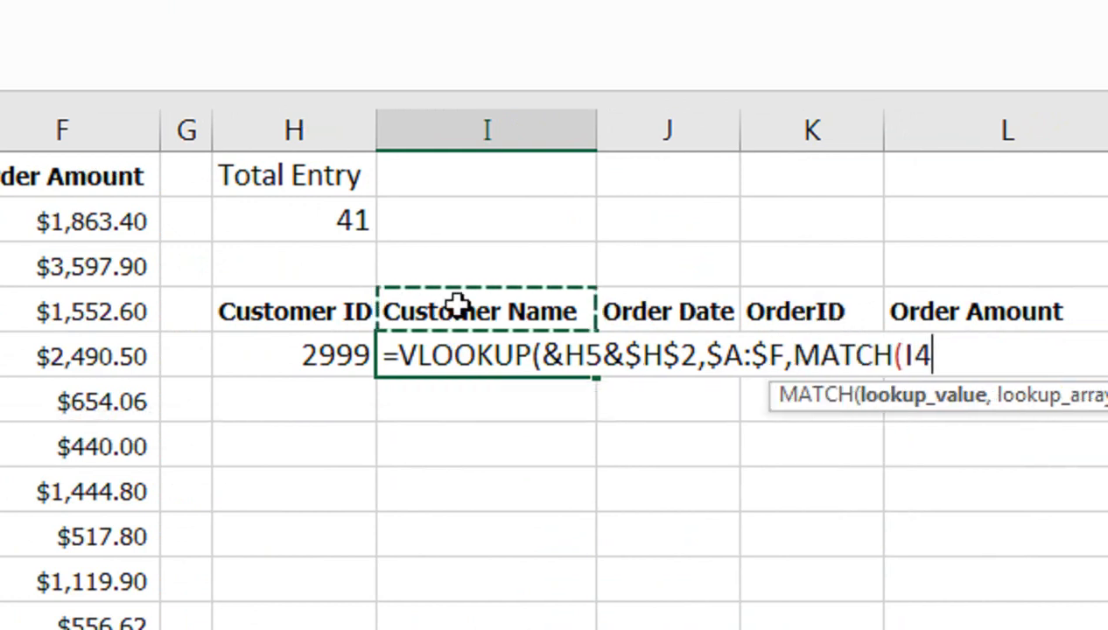
{"action": "key", "text": "F4"}
{"action": "key", "text": "F4"}
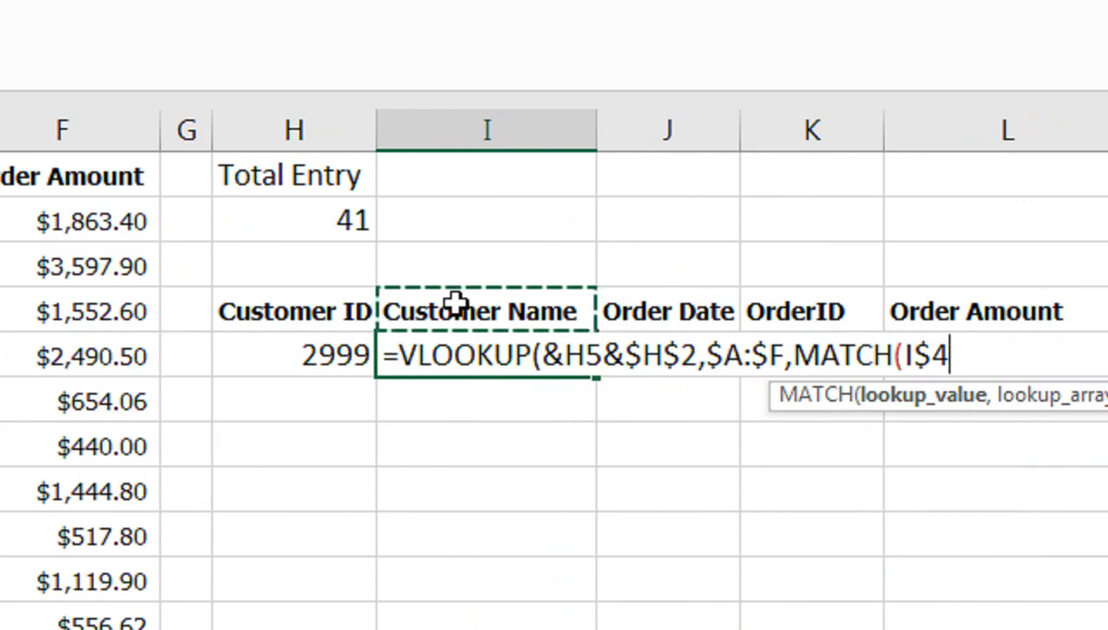
{"action": "type", "text": ","}
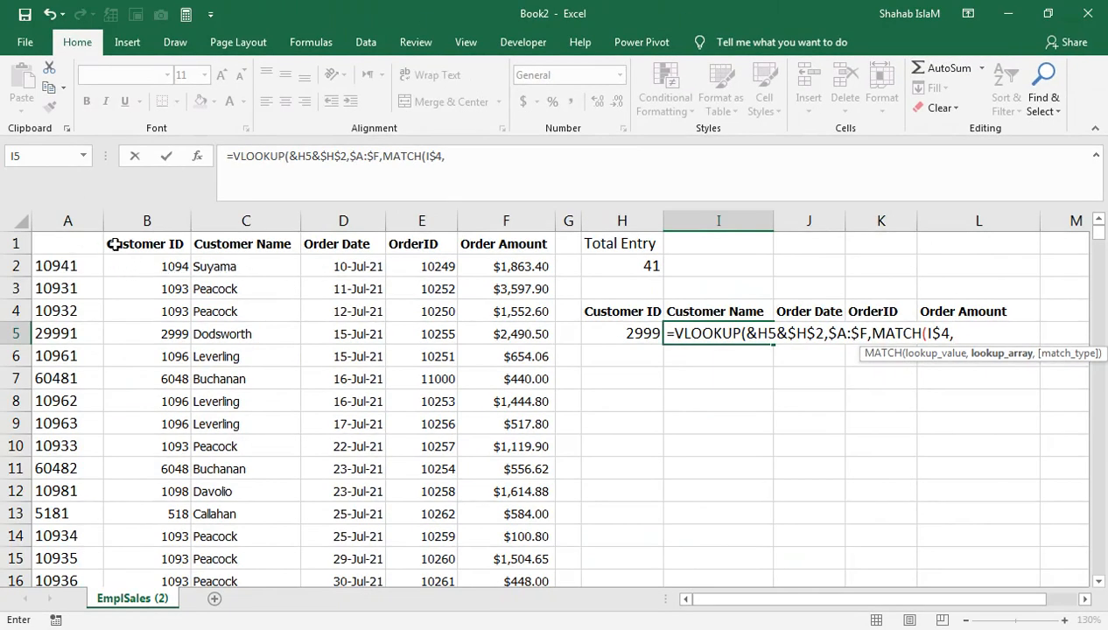
- Set the MATCH lookup array to the absolute header range $A$1:$F$1 and its match type to 0, exact match
{"action": "left_click_drag", "start_coordinate": [114, 244], "coordinate": [433, 252]}
{"action": "left_click_drag", "start_coordinate": [87, 244], "coordinate": [508, 245]}
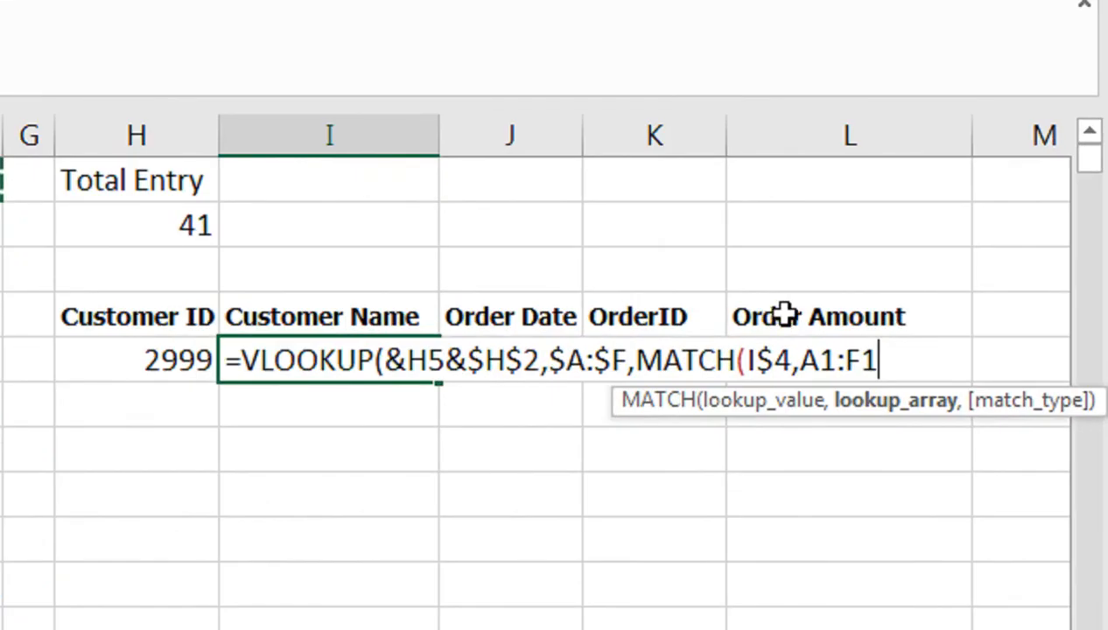
{"action": "key", "text": "F4"}
{"action": "type", "text": ","}
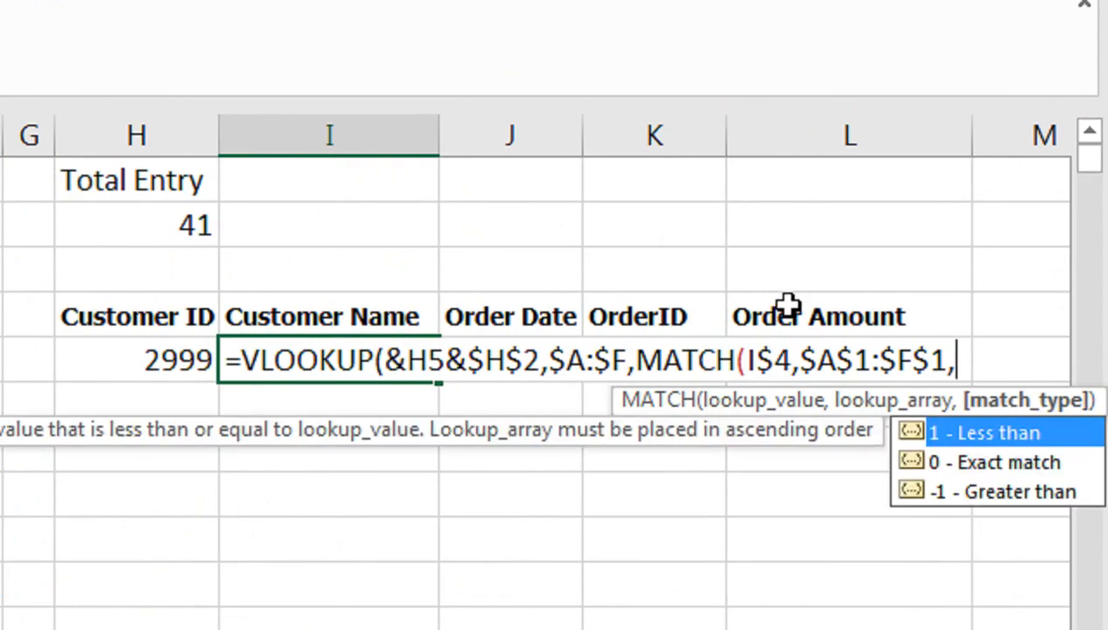
{"action": "key", "text": "Down"}
{"action": "key", "text": "Tab"}
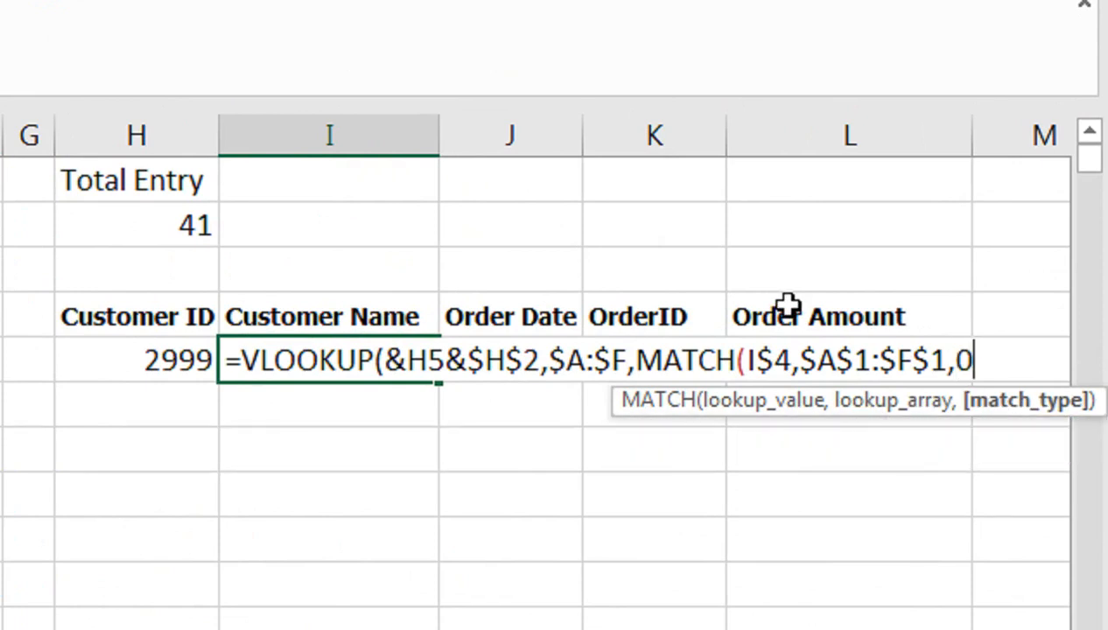
- Close the MATCH function, set the VLOOKUP range lookup to FALSE and try to commit the formula in I5
{"action": "type", "text": "),"}
{"action": "key", "text": "Down"}
{"action": "key", "text": "Tab"}
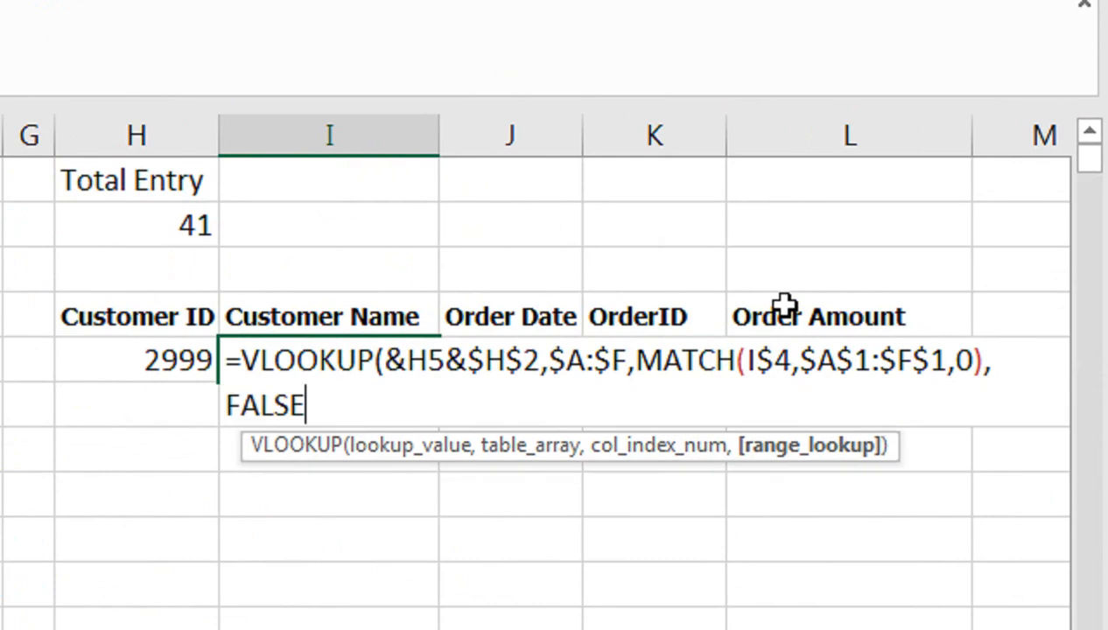
{"action": "type", "text": ")"}
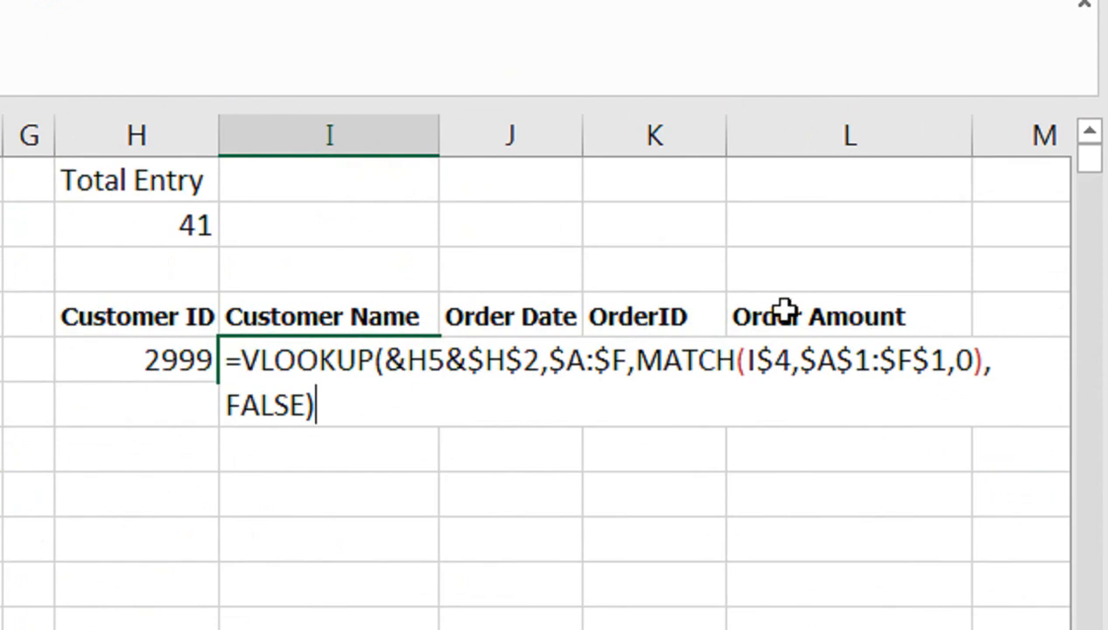
{"action": "key", "text": "Return"}
{"action": "key", "text": "Return"}
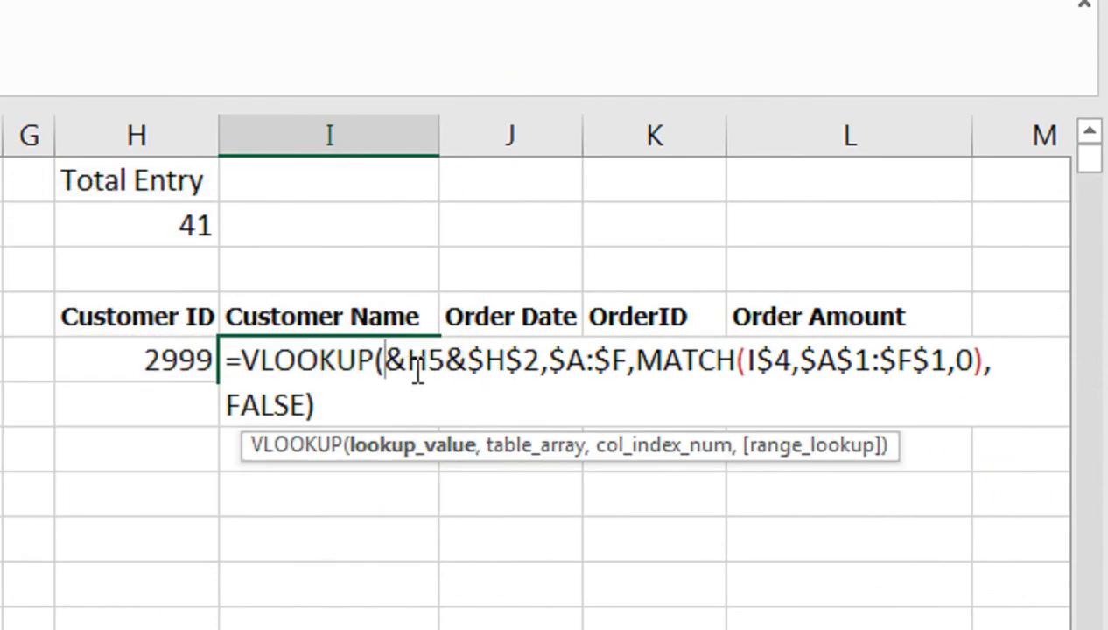
- Replace the ampersand before H5 with a dollar sign so the lookup value reads $H5&$H$2, and commit the formula in I5
{"action": "left_click_drag", "start_coordinate": [407, 359], "coordinate": [397, 360]}
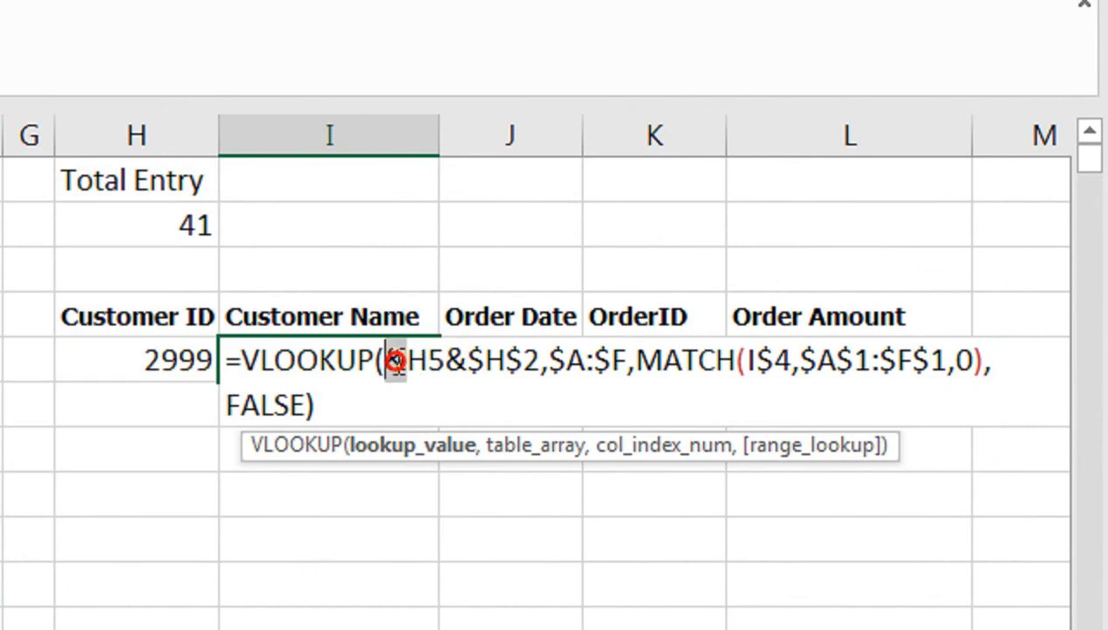
{"action": "type", "text": "$"}
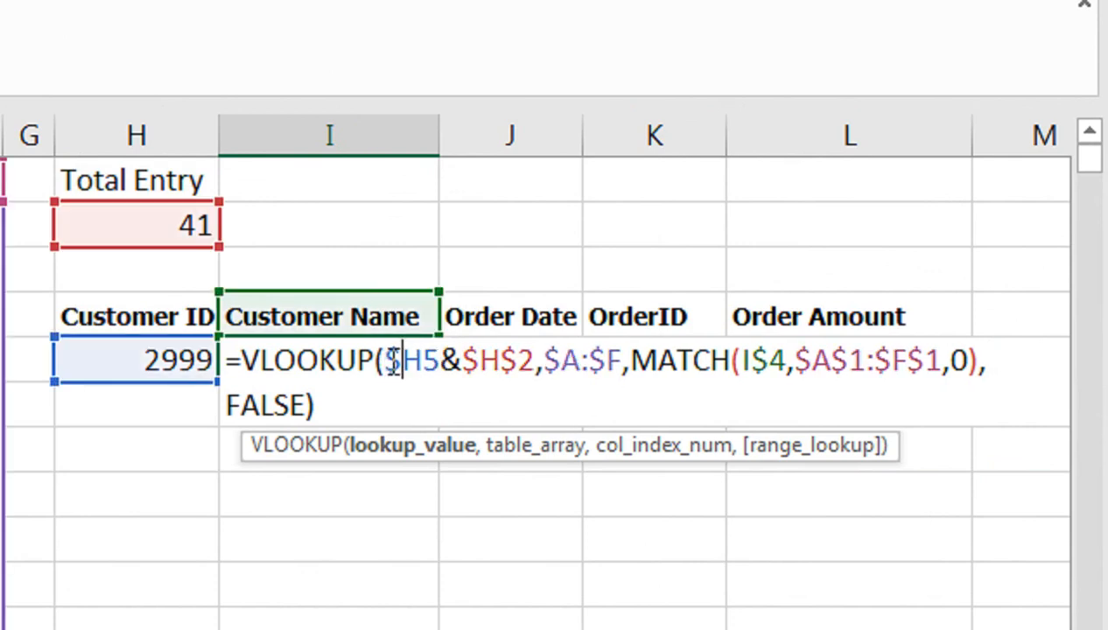
{"action": "key", "text": "Return"}
{"action": "left_click", "coordinate": [391, 361]}
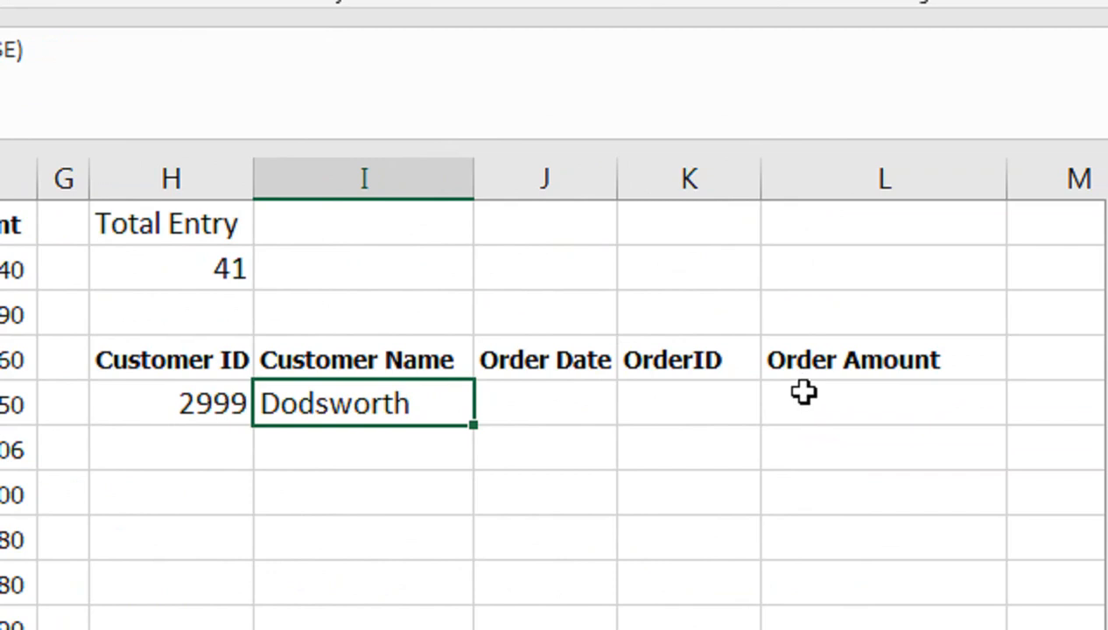
- Fill the VLOOKUP formula from I5 across to L5
{"action": "left_click_drag", "start_coordinate": [480, 418], "coordinate": [731, 420]}
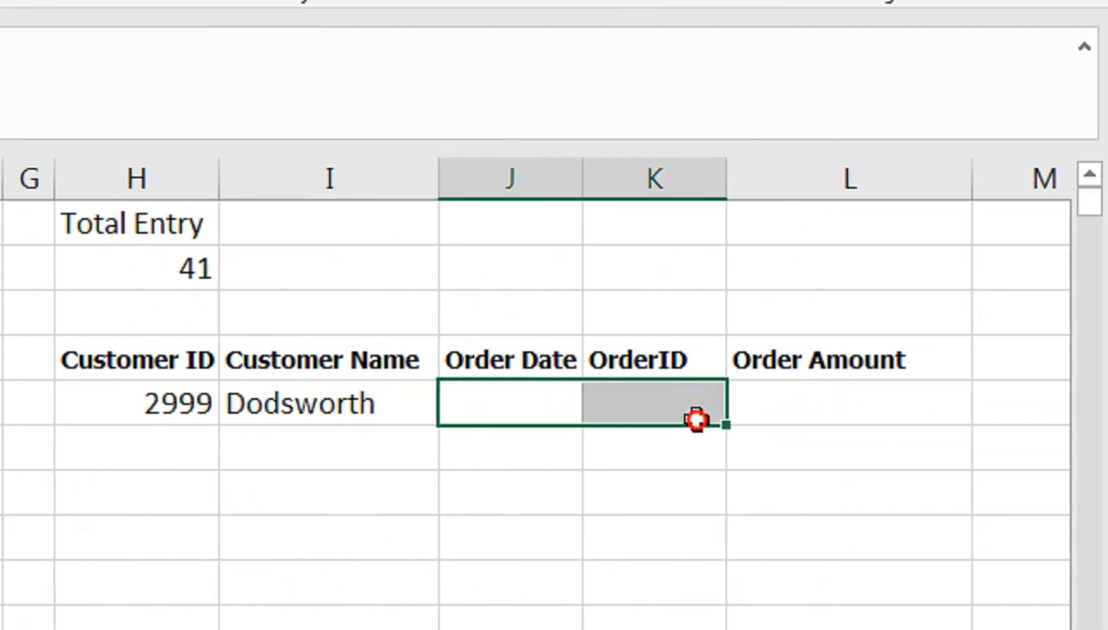
{"action": "left_click", "coordinate": [371, 421]}
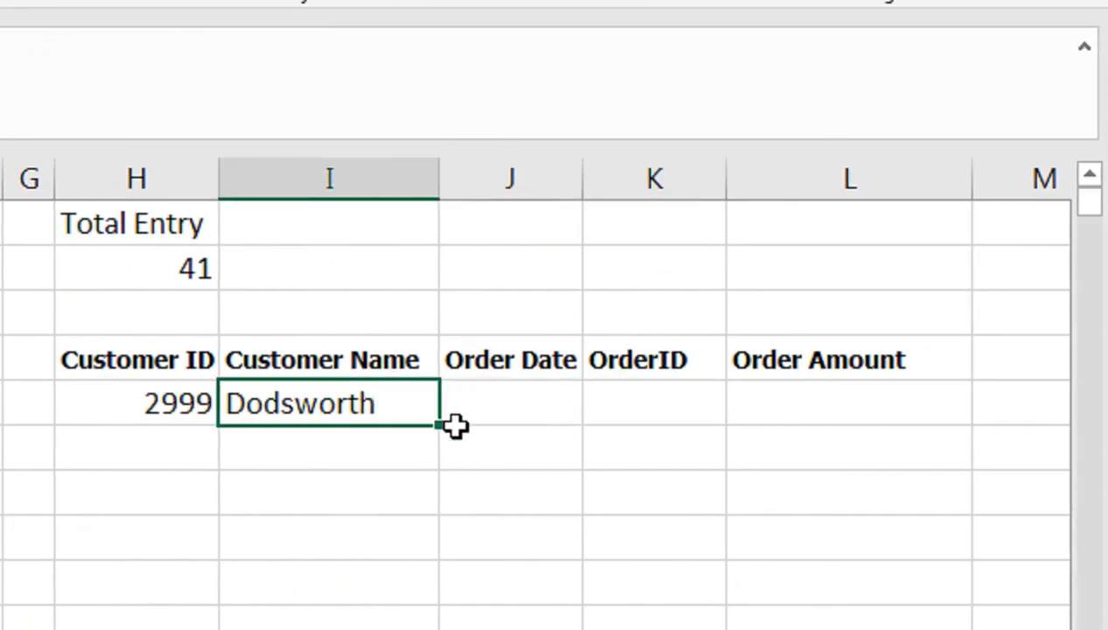
{"action": "left_click_drag", "start_coordinate": [449, 424], "coordinate": [866, 426]}
- Format the order date in J5 as a day-month-year date and the order amount in L5 with the comma style
{"action": "left_click", "coordinate": [487, 394]}
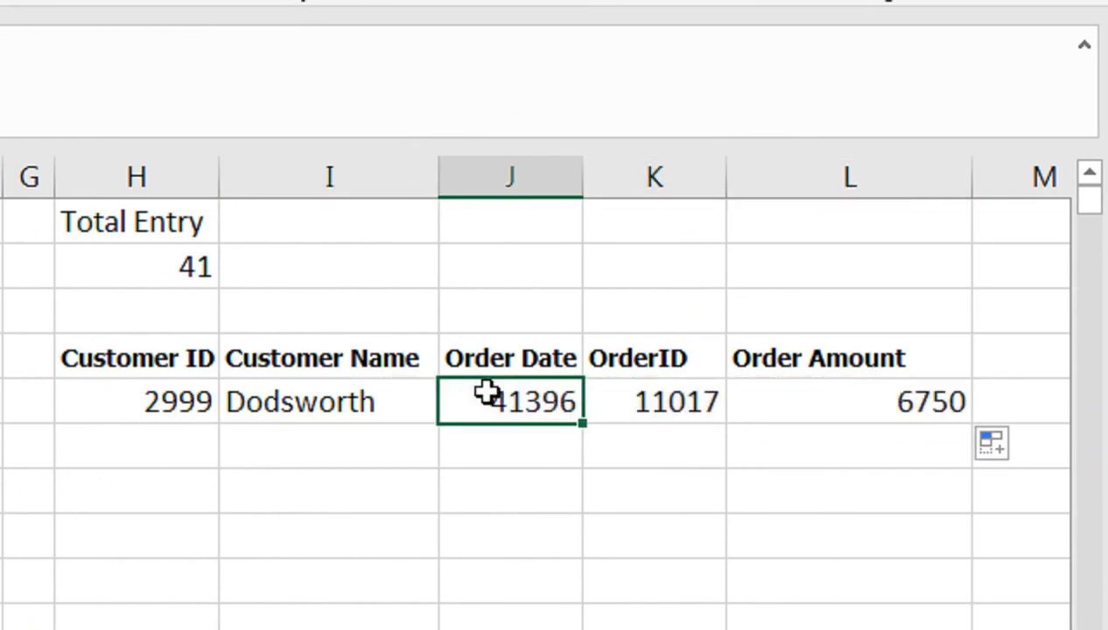
{"action": "key", "text": "ctrl+shift+3"}
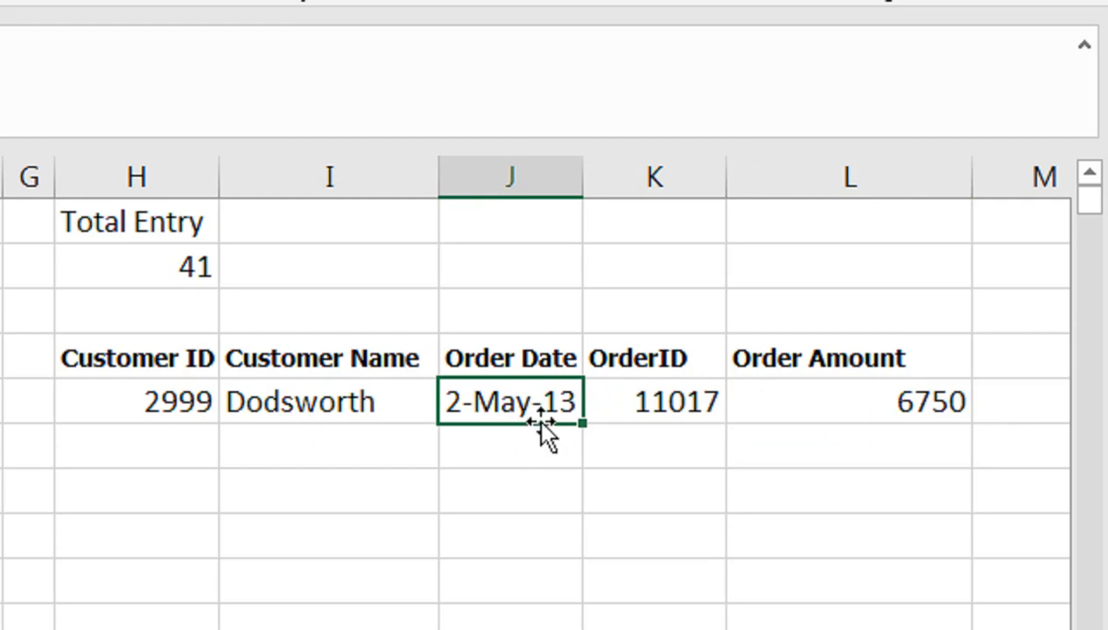
{"action": "left_click", "coordinate": [630, 400]}
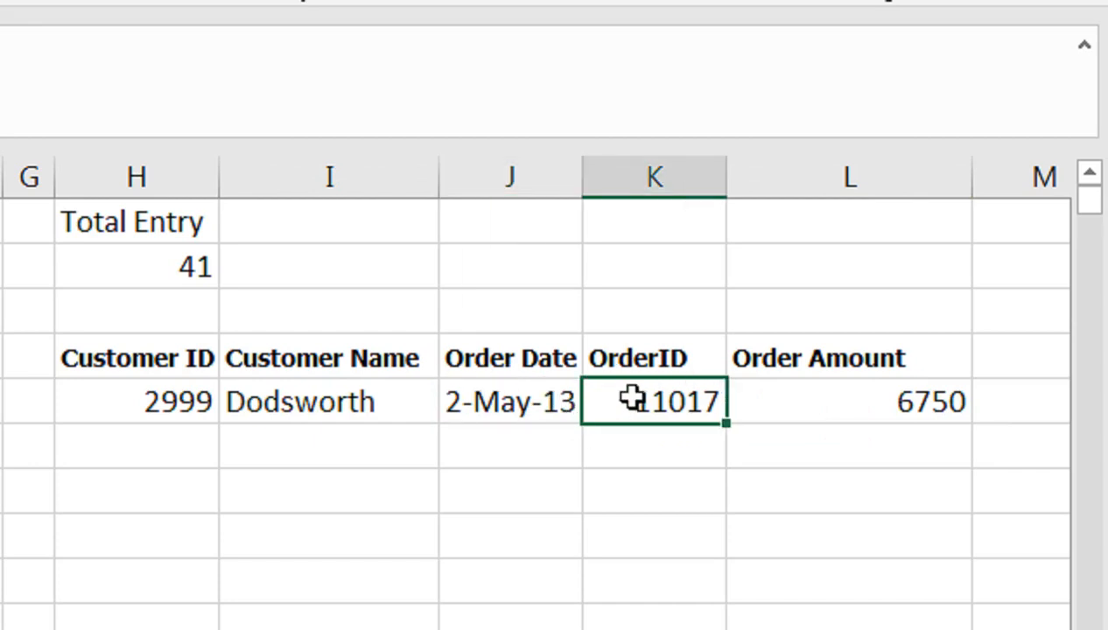
{"action": "left_click", "coordinate": [846, 410]}
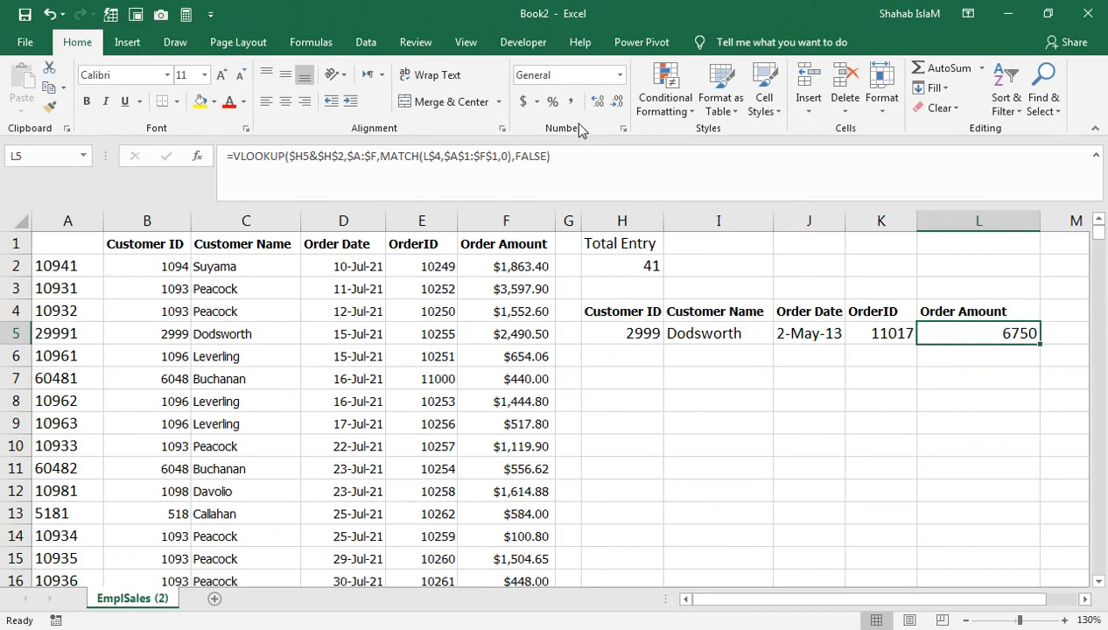
{"action": "left_click", "coordinate": [570, 101]}
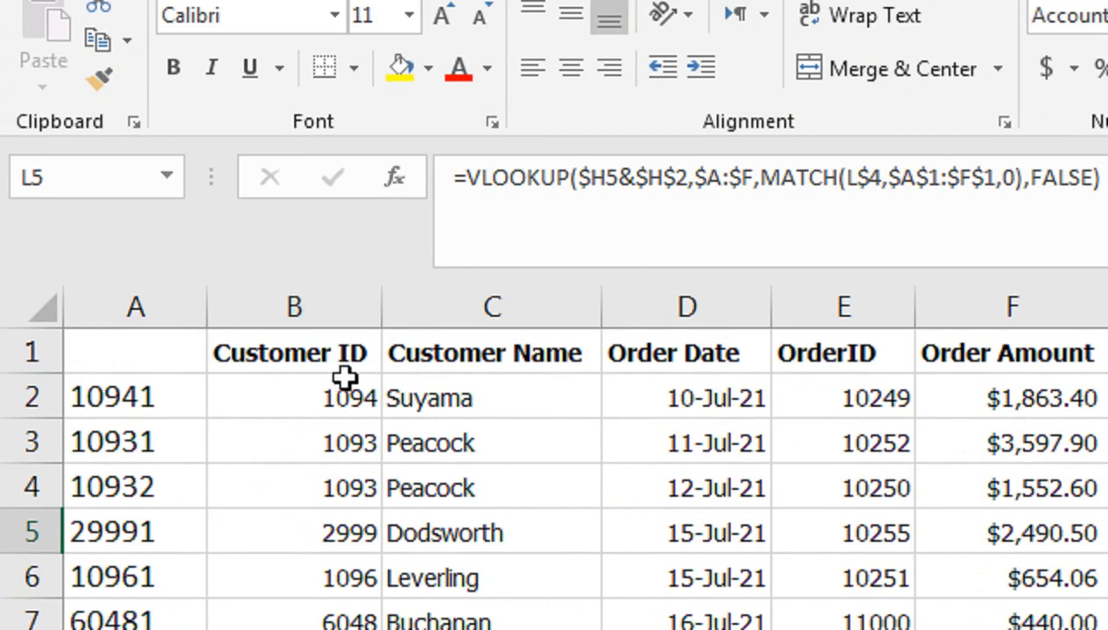
- Add filters to the header row and filter the Customer ID column to only the customer ID entered in H5
{"action": "left_click", "coordinate": [349, 350]}
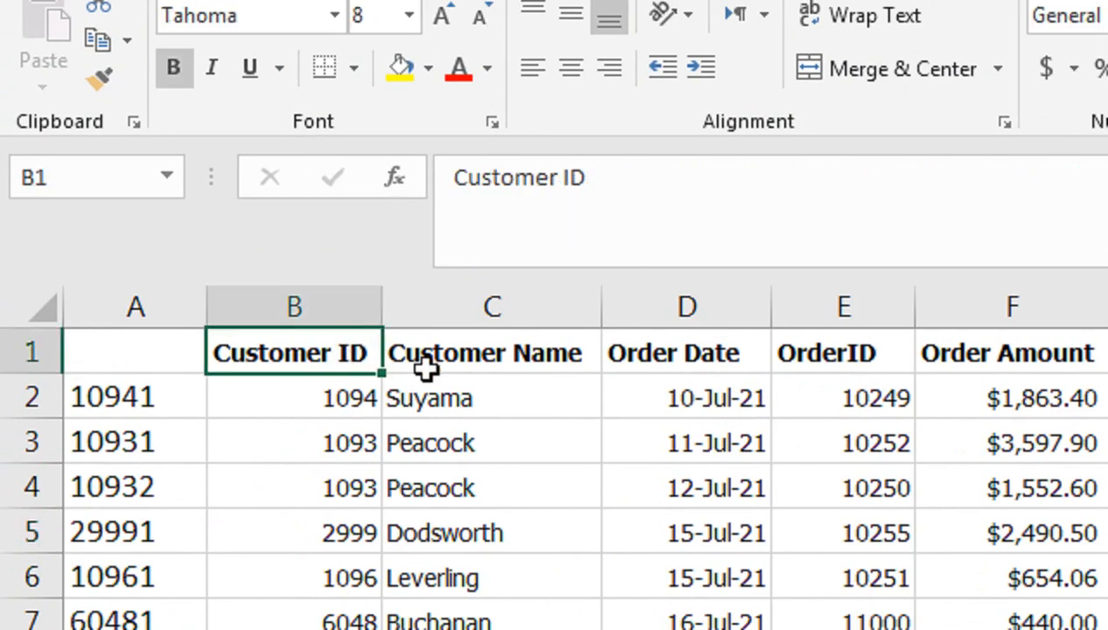
{"action": "key", "text": "ctrl+shift+l"}
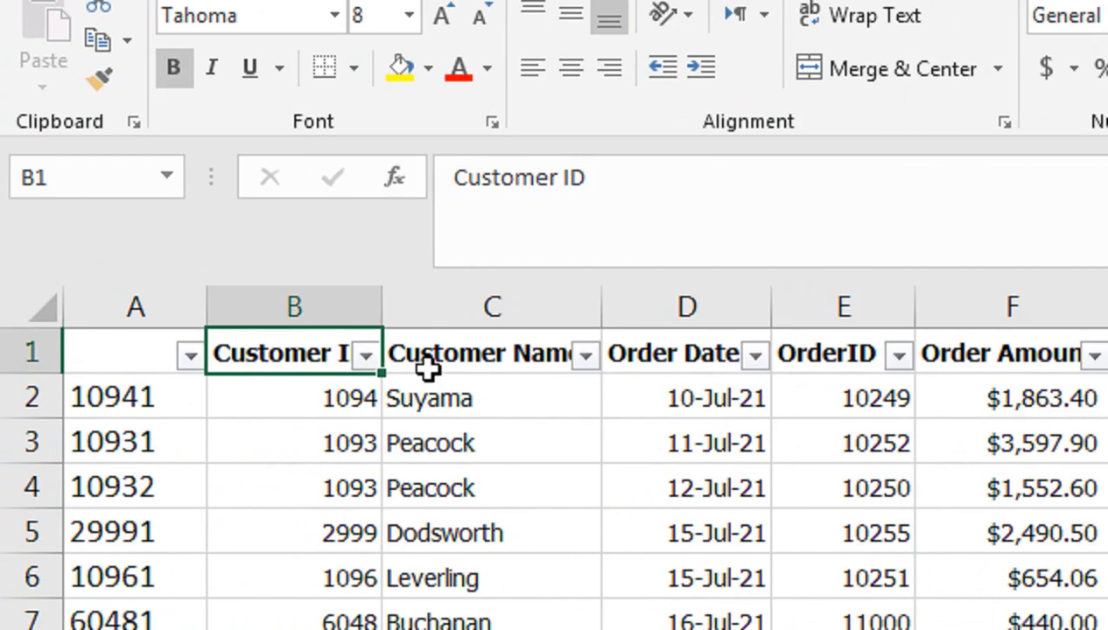
{"action": "left_click", "coordinate": [365, 354]}
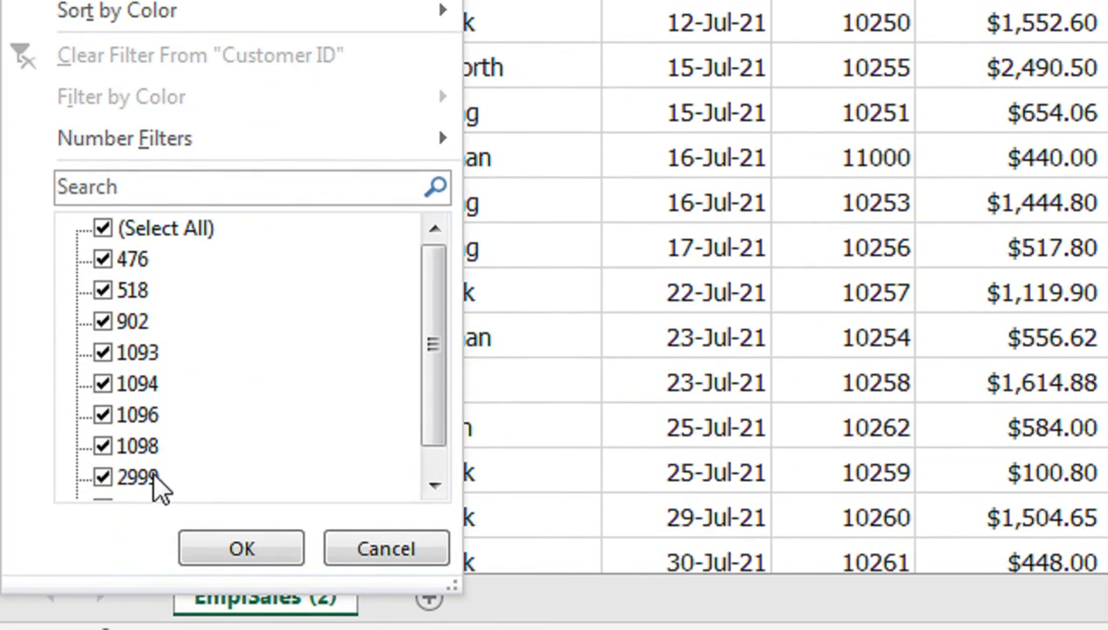
{"action": "left_click", "coordinate": [149, 518]}
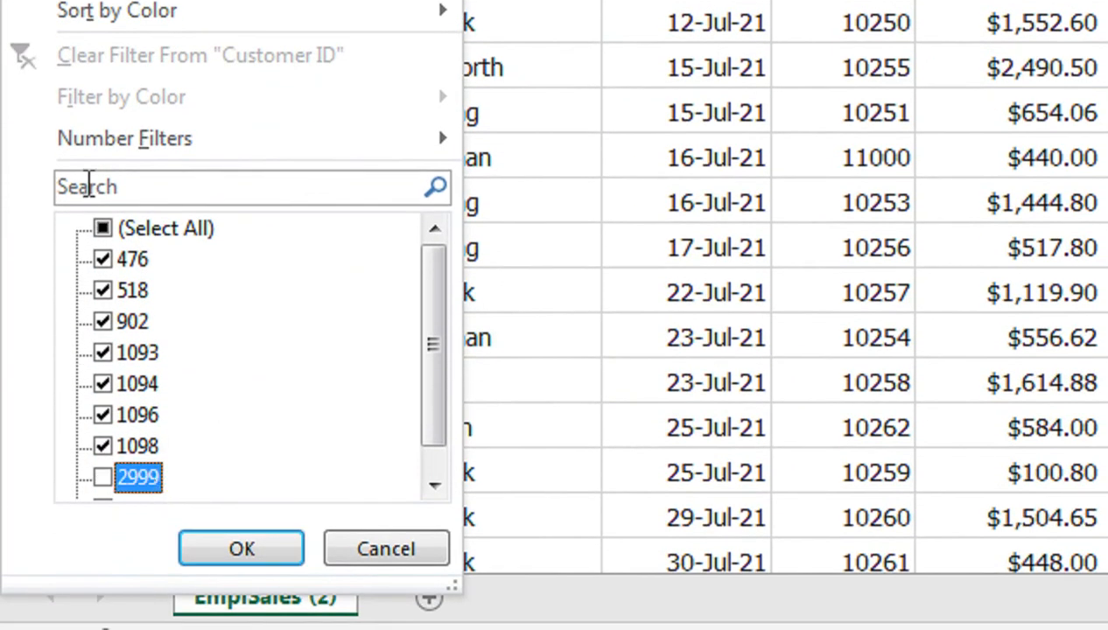
{"action": "left_click", "coordinate": [112, 232]}
{"action": "left_click", "coordinate": [102, 229]}
{"action": "left_click", "coordinate": [136, 477]}
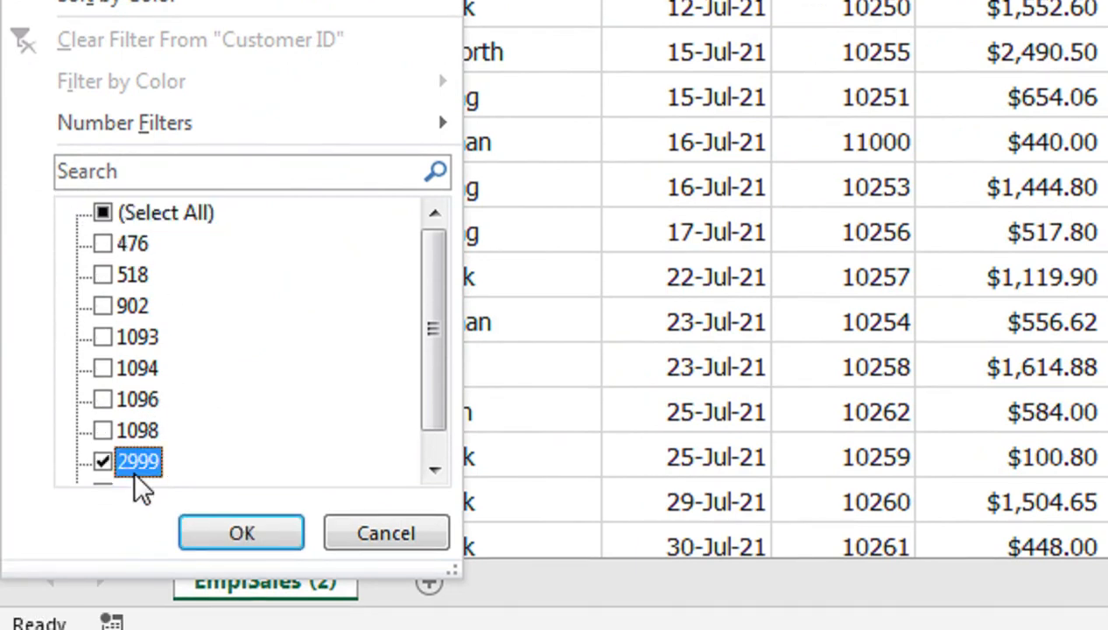
{"action": "left_click", "coordinate": [241, 533]}
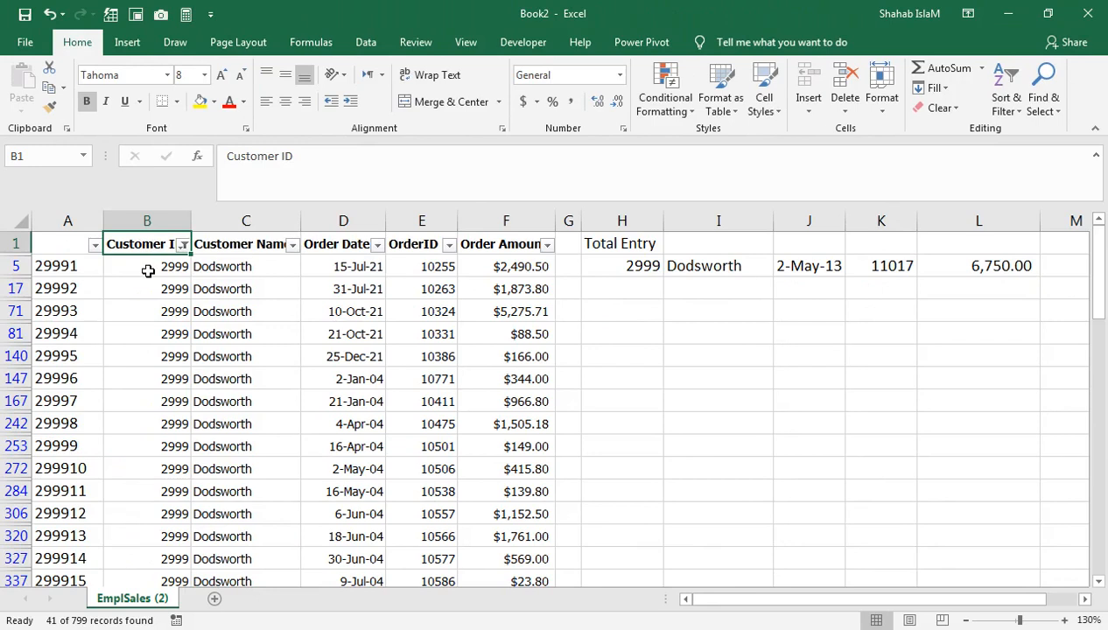
- Select the filtered Customer ID values from B5 down to check their count and last record against the lookup result
{"action": "left_click", "coordinate": [148, 270]}
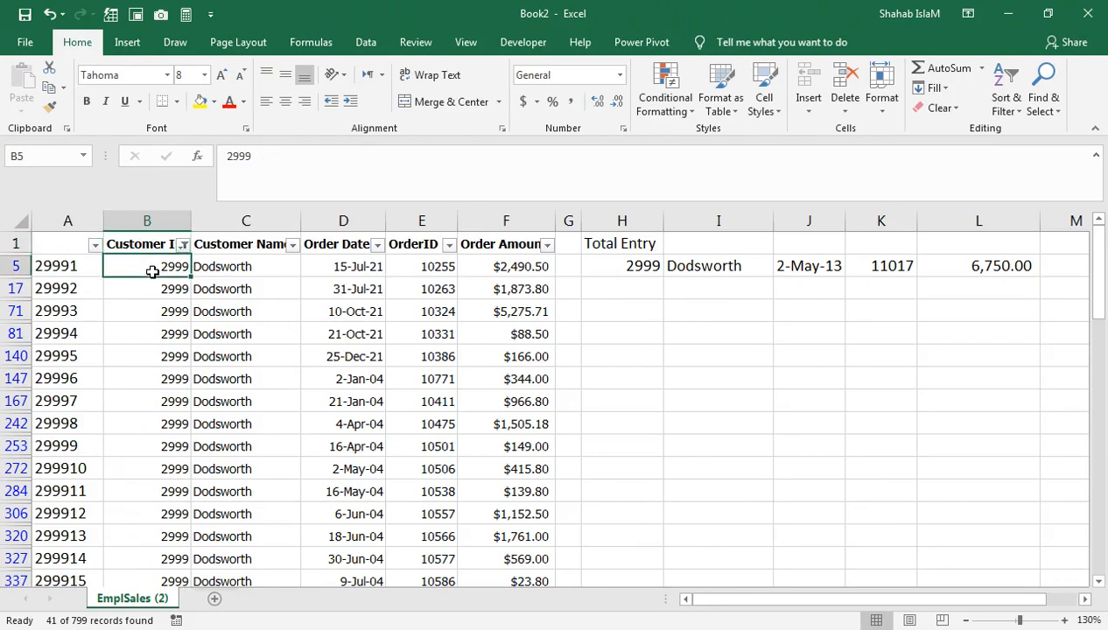
{"action": "key", "text": "ctrl+shift+Down"}
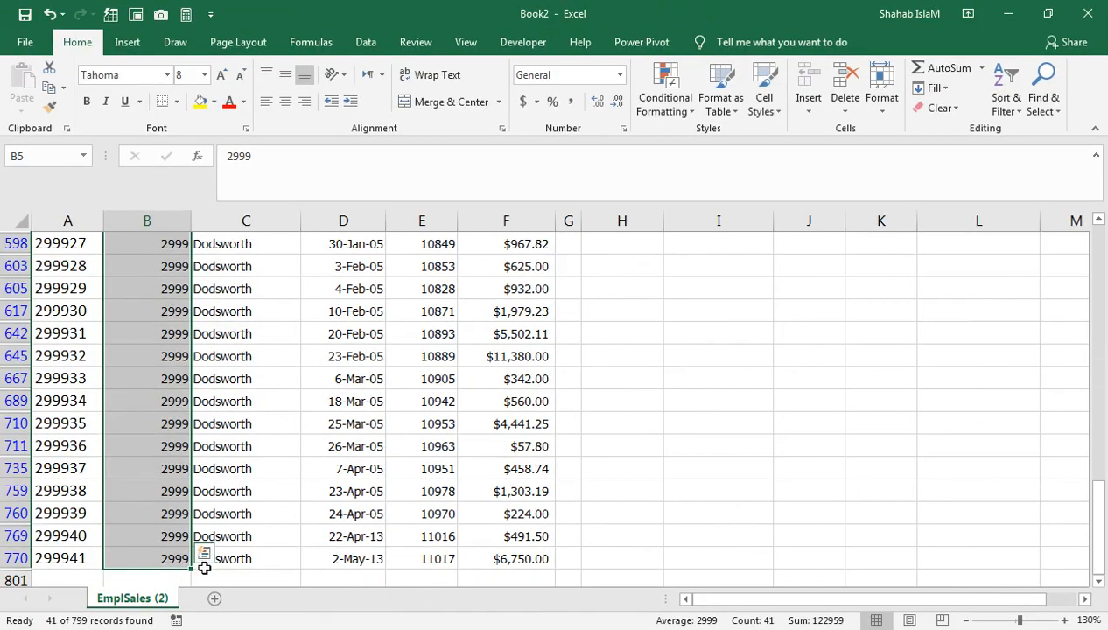
{"action": "left_click", "coordinate": [242, 558]}
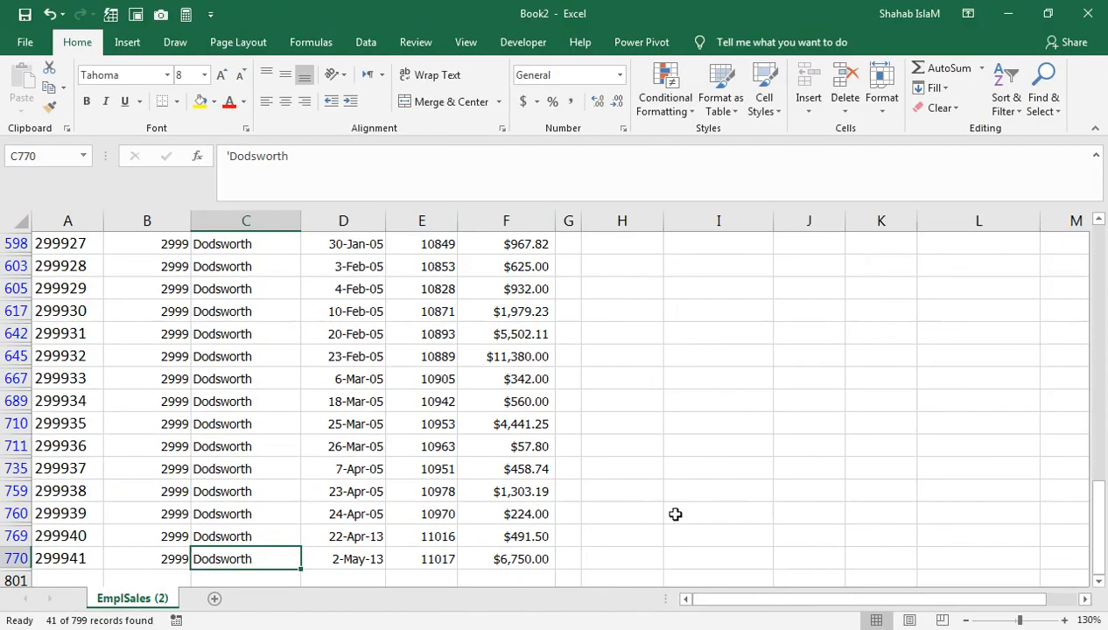
{"action": "key", "text": "ctrl+Up"}
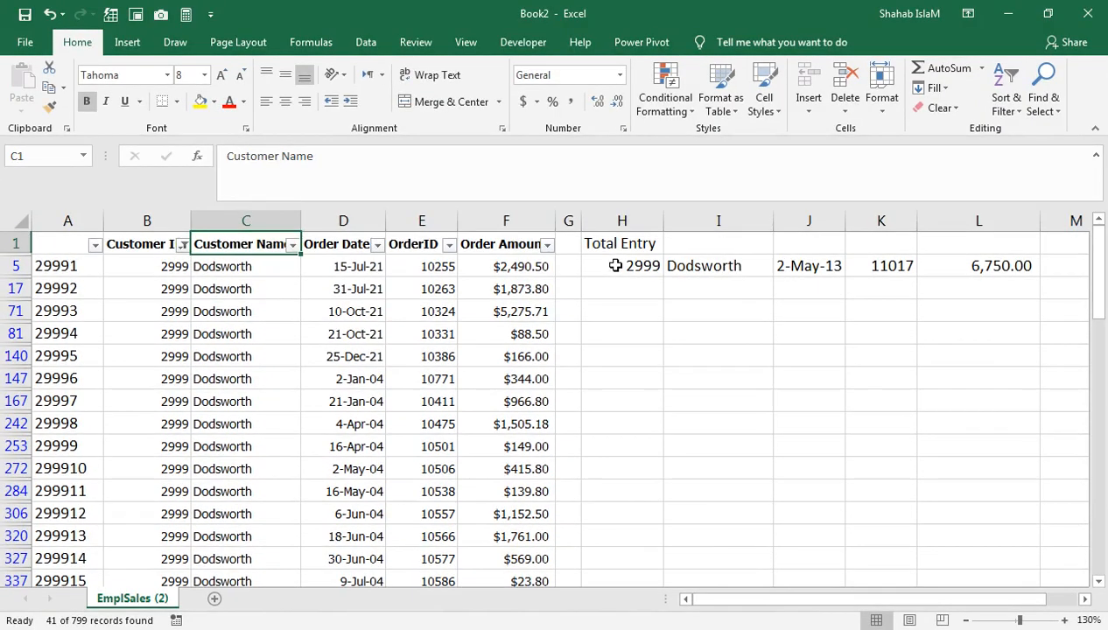
- Remove the filters from the header row so that all records show again
{"action": "left_click", "coordinate": [1033, 122]}
{"action": "left_click", "coordinate": [1007, 103]}
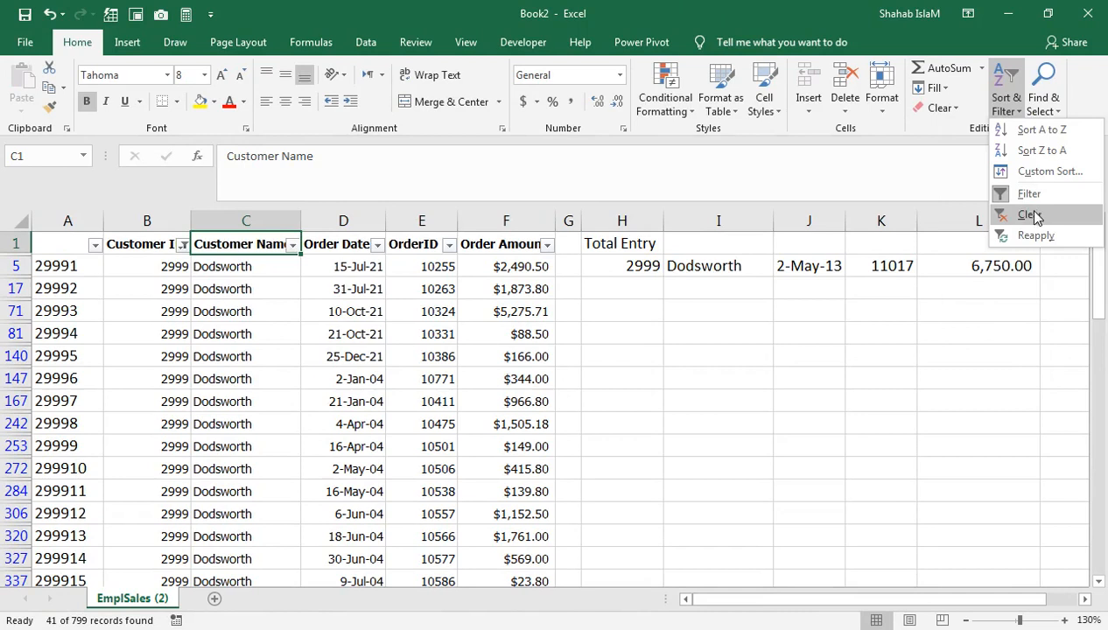
{"action": "left_click", "coordinate": [1012, 191]}
{"action": "left_click", "coordinate": [744, 313]}
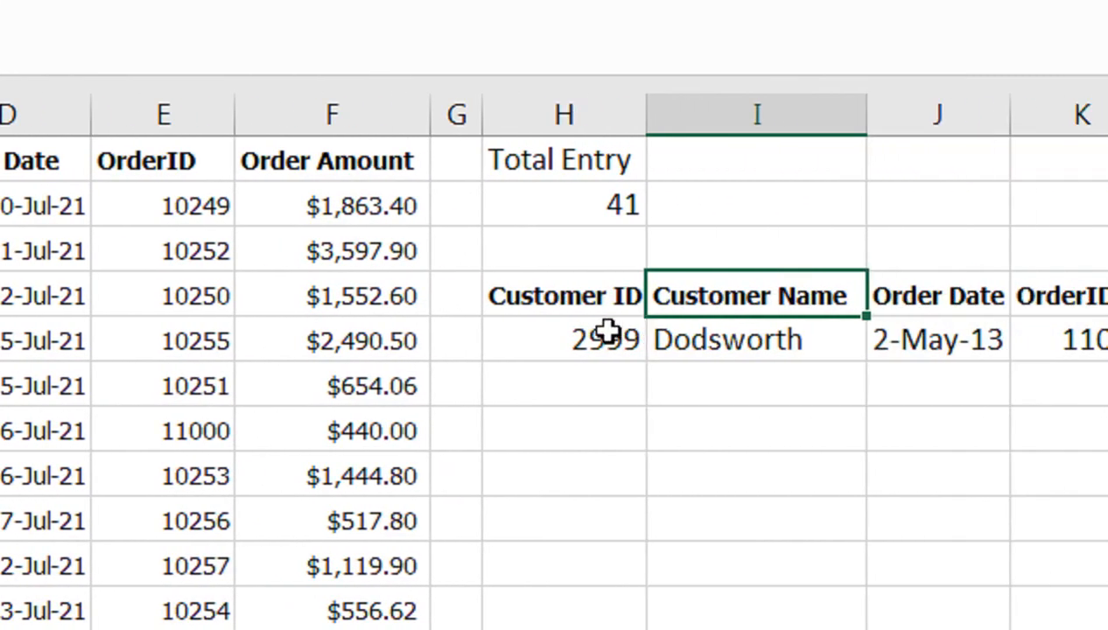
- Replace the customer ID in H5 with another customer's ID to look up that customer's latest order
{"action": "left_click", "coordinate": [544, 337]}
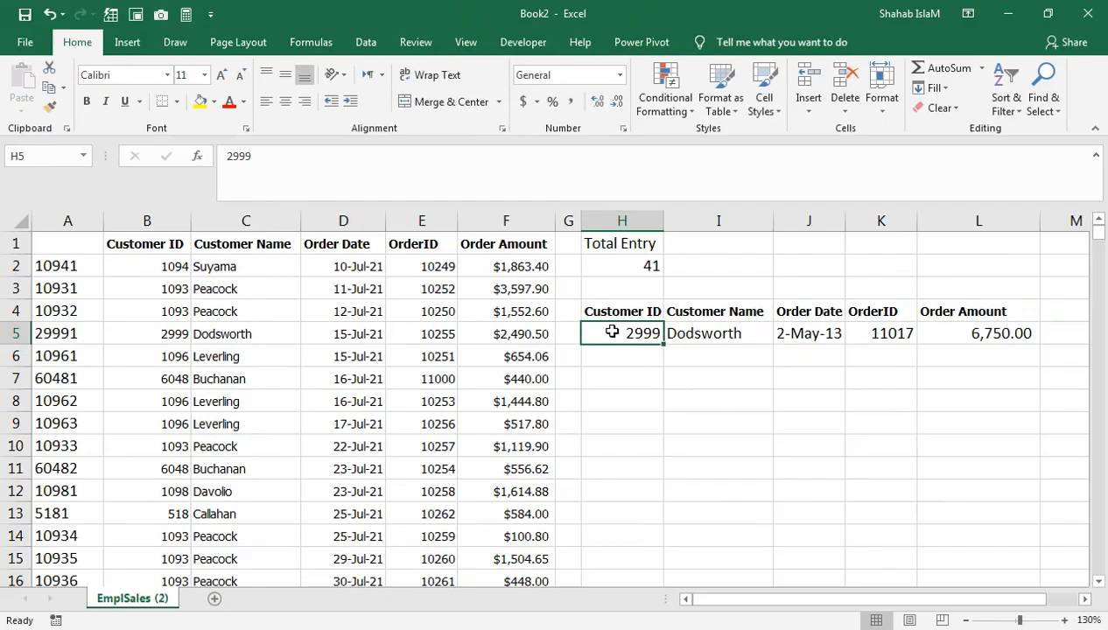
{"action": "type", "text": "109"}
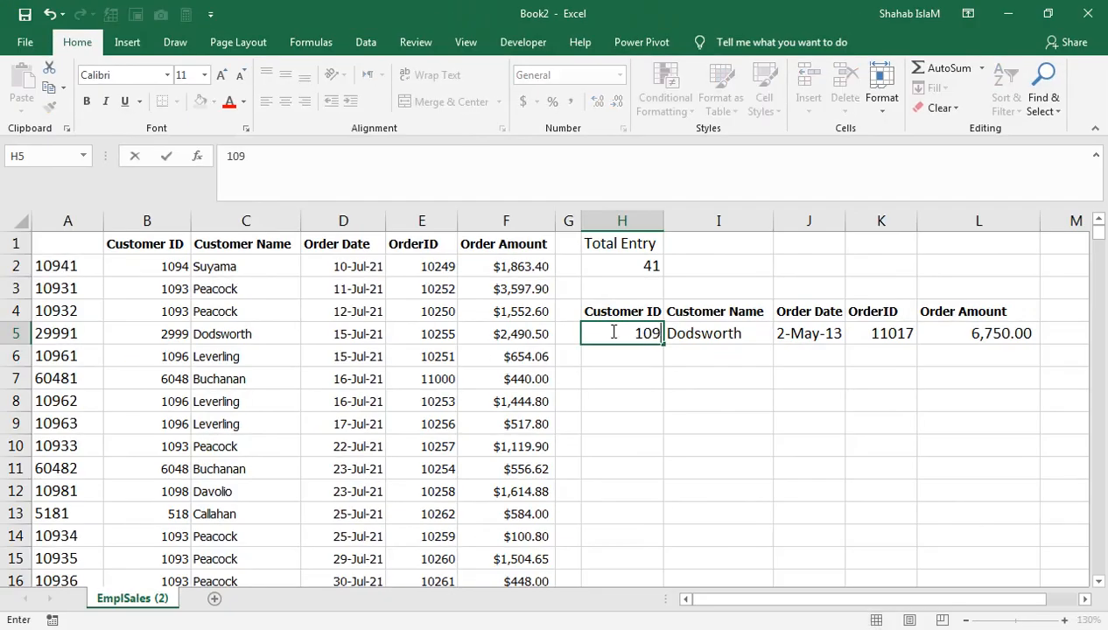
{"action": "type", "text": "4"}
{"action": "key", "text": "Return"}
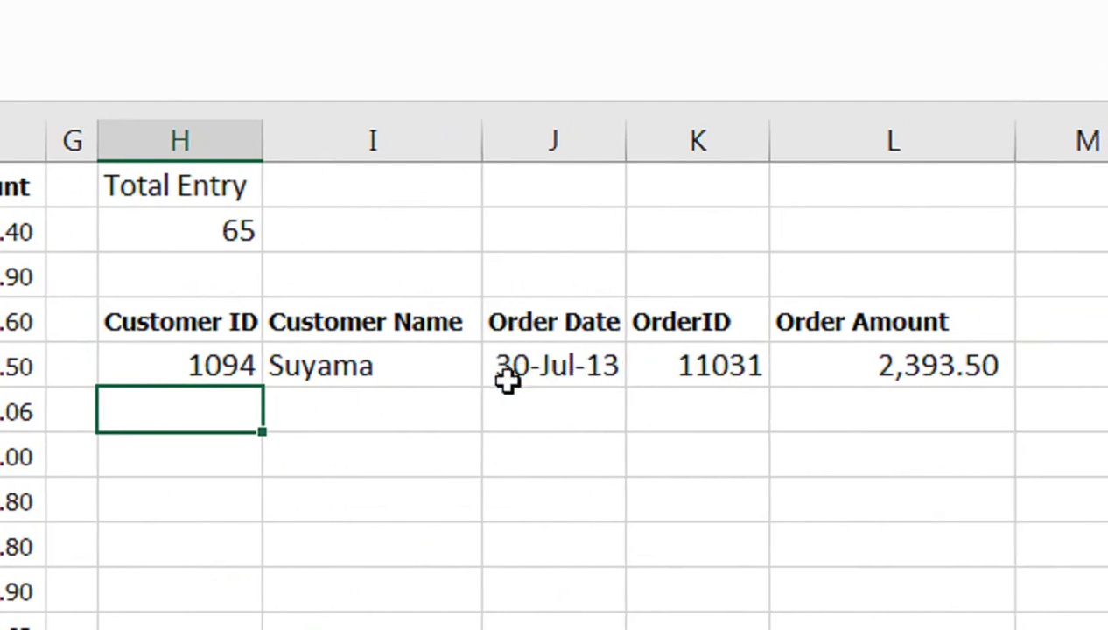
{"action": "left_click", "coordinate": [211, 364]}
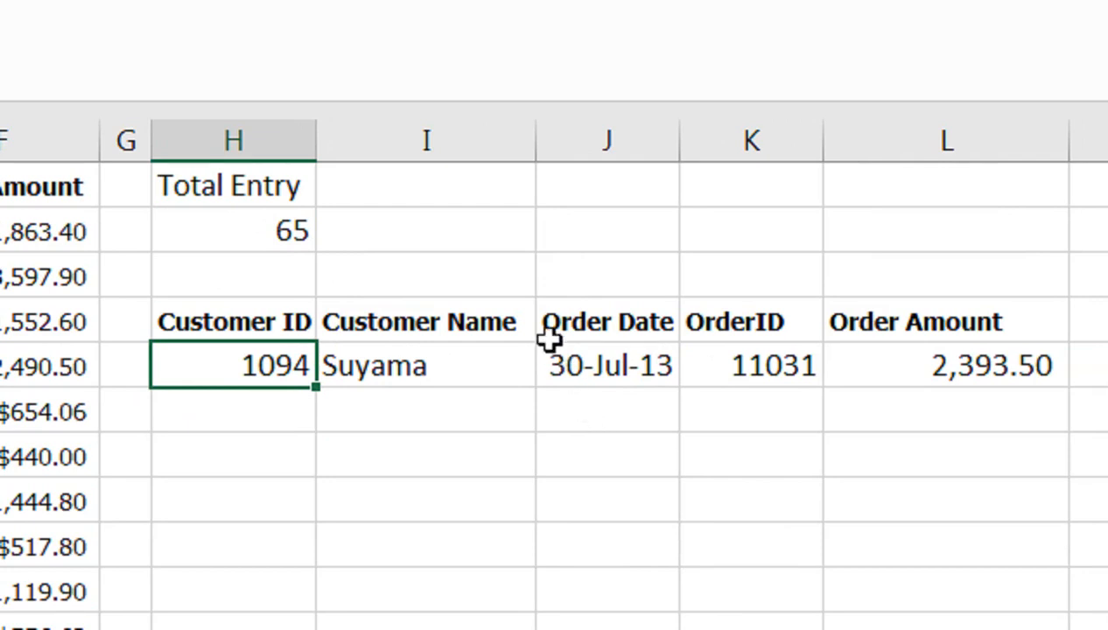
{"action": "left_click", "coordinate": [377, 234]}
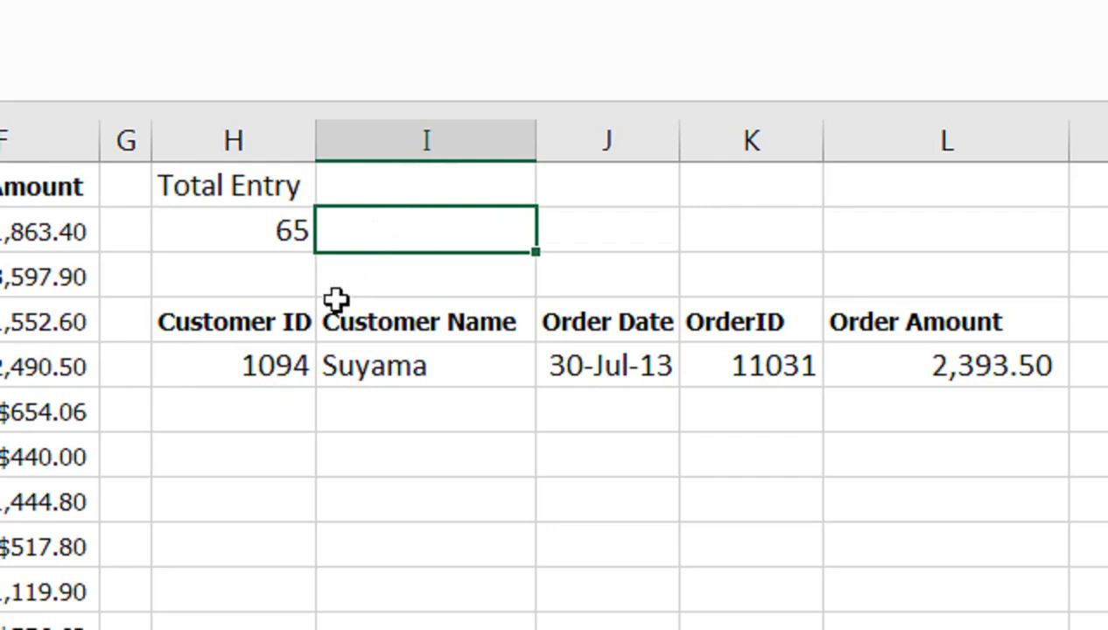
{"action": "double_click", "coordinate": [294, 357]}
{"action": "left_click", "coordinate": [303, 412]}
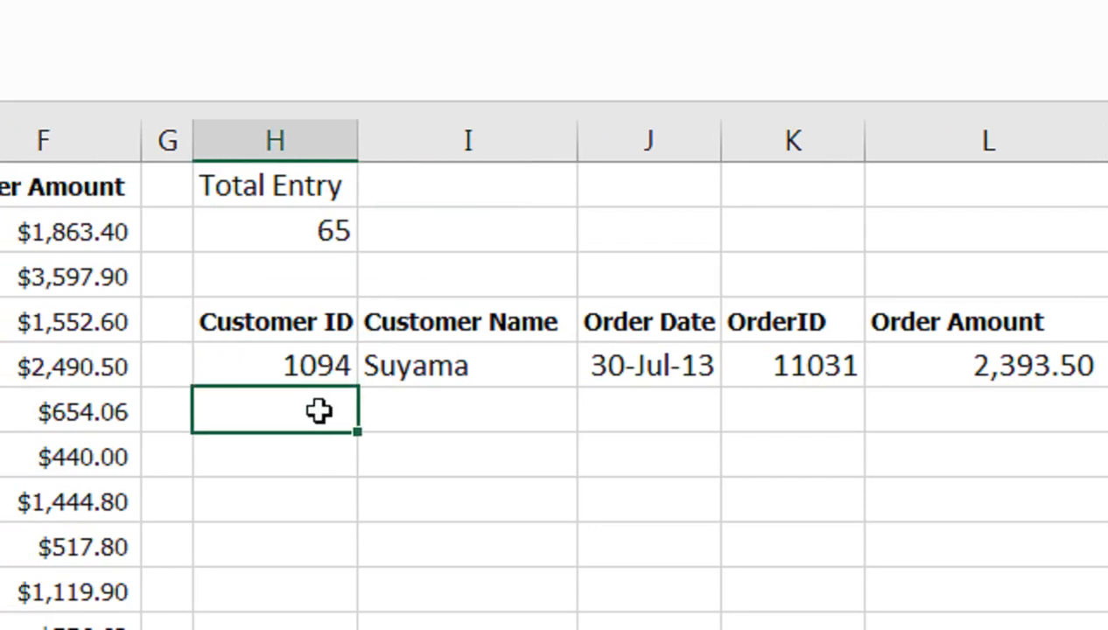
- Try to replace the $H$2 reference in the VLOOKUP formula in I5 with I2, and undo the change
{"action": "double_click", "coordinate": [385, 372]}
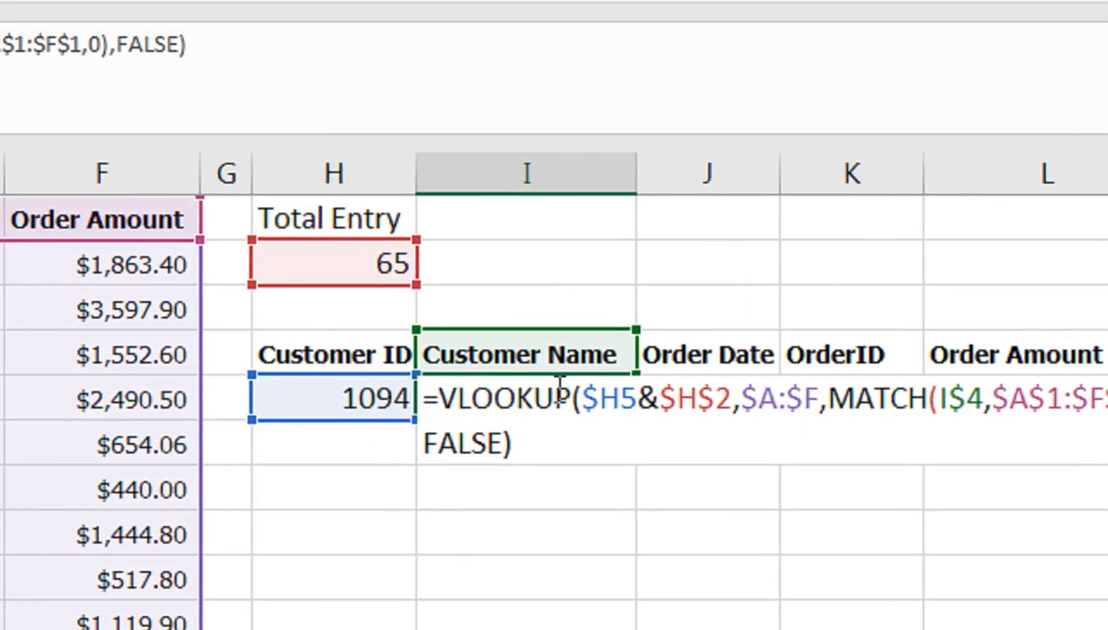
{"action": "left_click_drag", "start_coordinate": [738, 398], "coordinate": [657, 401]}
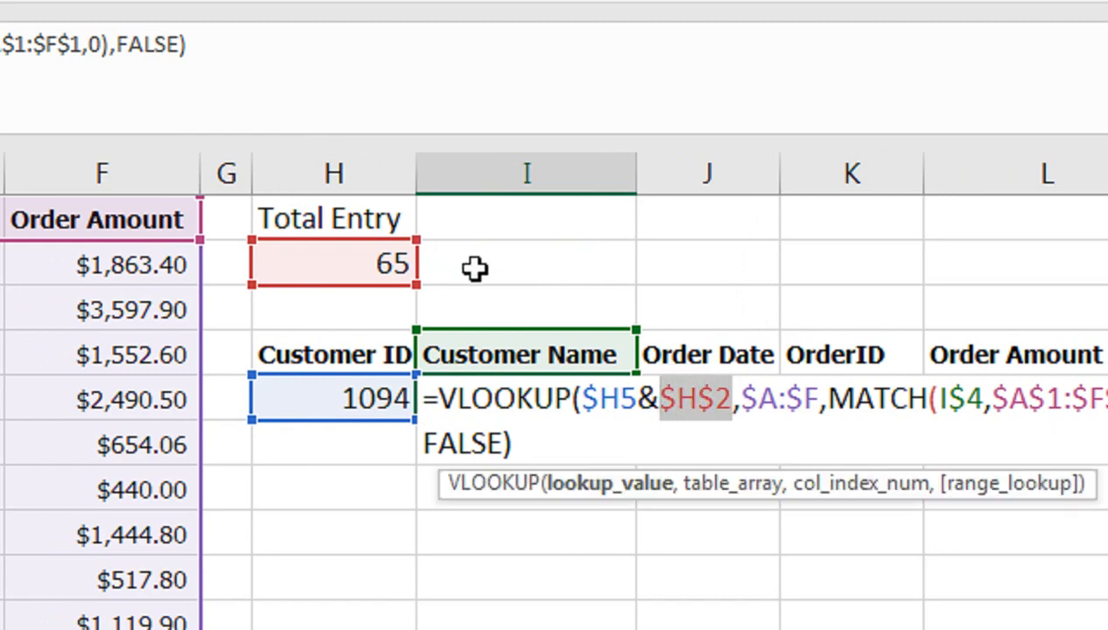
{"action": "left_click", "coordinate": [474, 269]}
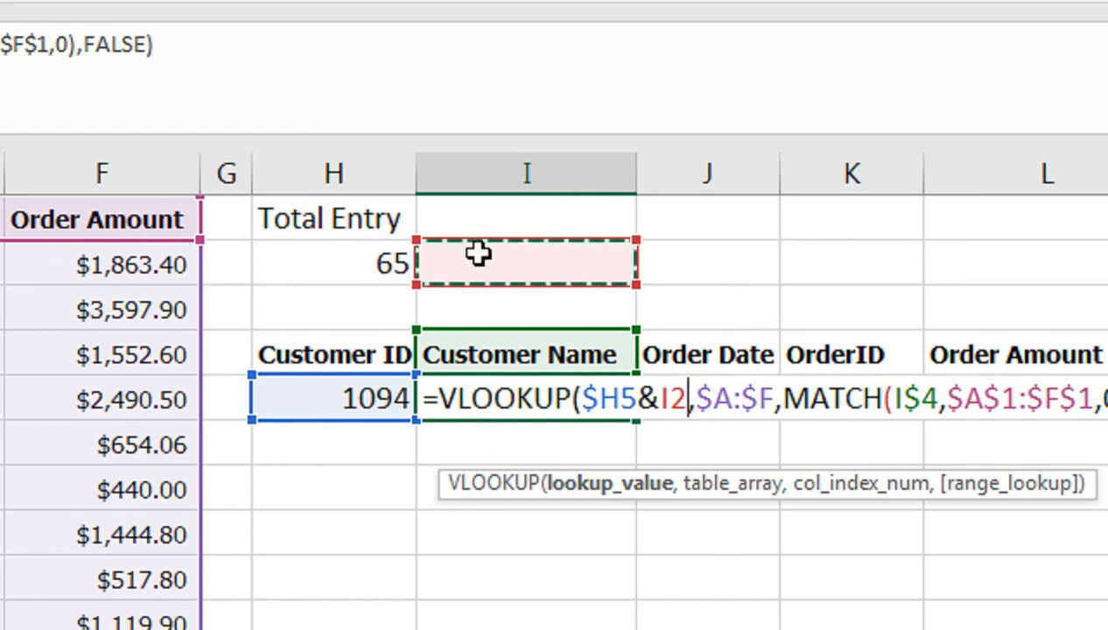
{"action": "key", "text": "Return"}
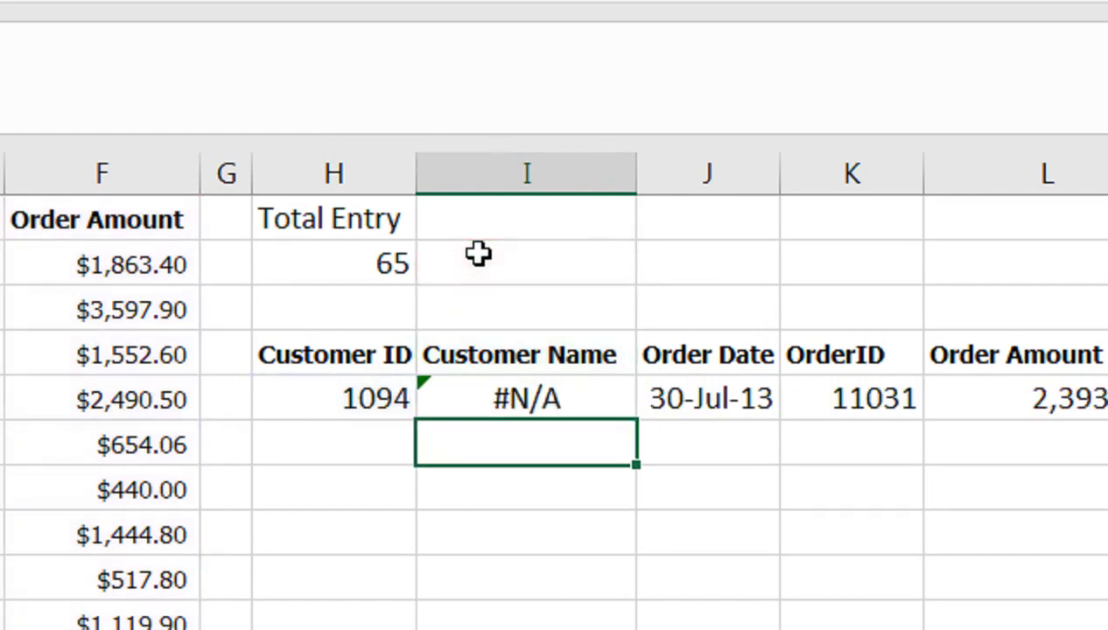
{"action": "key", "text": "ctrl+z"}
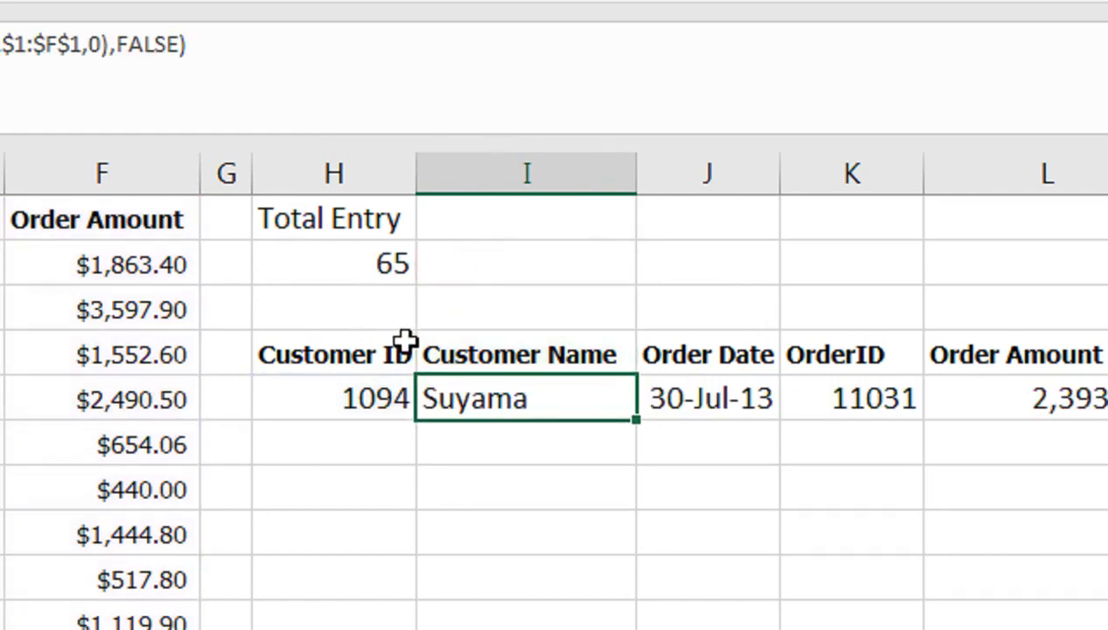
- Copy the lookup table in H4:L5 with its headers and paste it starting at H7
{"action": "left_click_drag", "start_coordinate": [357, 363], "coordinate": [945, 399]}
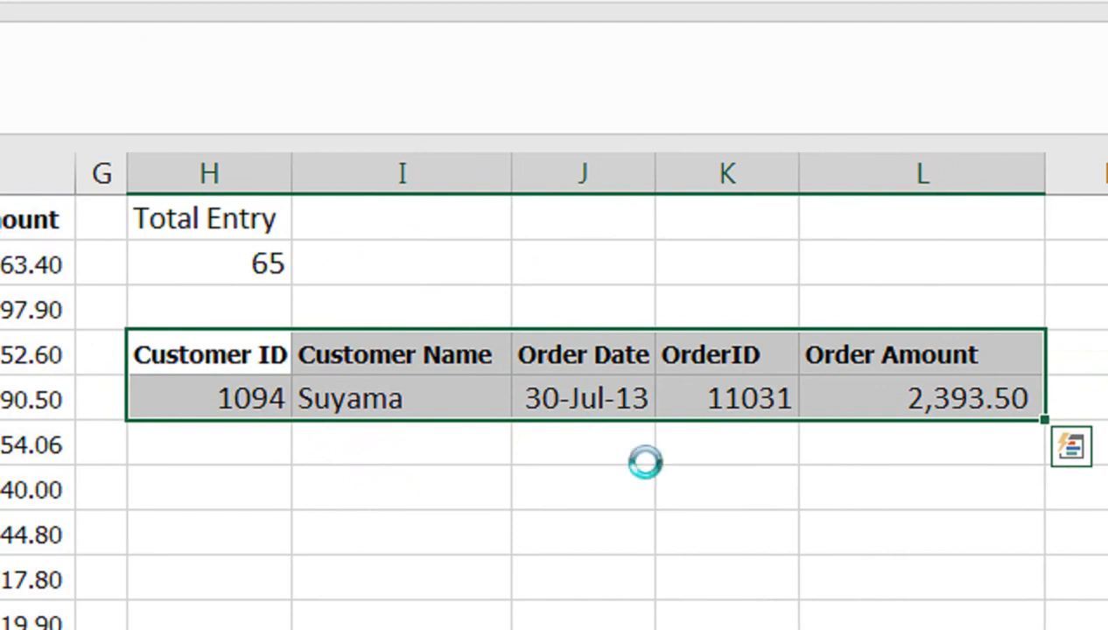
{"action": "key", "text": "ctrl+c"}
{"action": "left_click", "coordinate": [291, 401]}
{"action": "key", "text": "ctrl+c"}
{"action": "left_click_drag", "start_coordinate": [302, 254], "coordinate": [896, 307]}
{"action": "key", "text": "ctrl+c"}
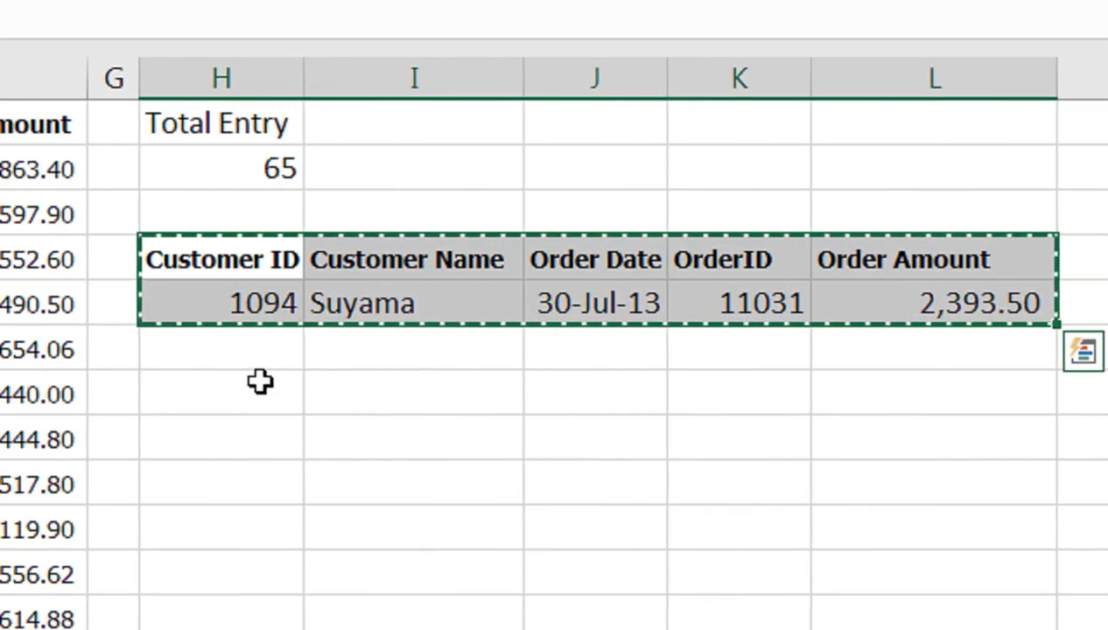
{"action": "left_click", "coordinate": [291, 388]}
{"action": "key", "text": "ctrl+v"}
- Change the VLOOKUP formula in I8 to use the absolute reference $I$2 in place of $H$2
{"action": "left_click", "coordinate": [421, 434]}
{"action": "double_click", "coordinate": [423, 435]}
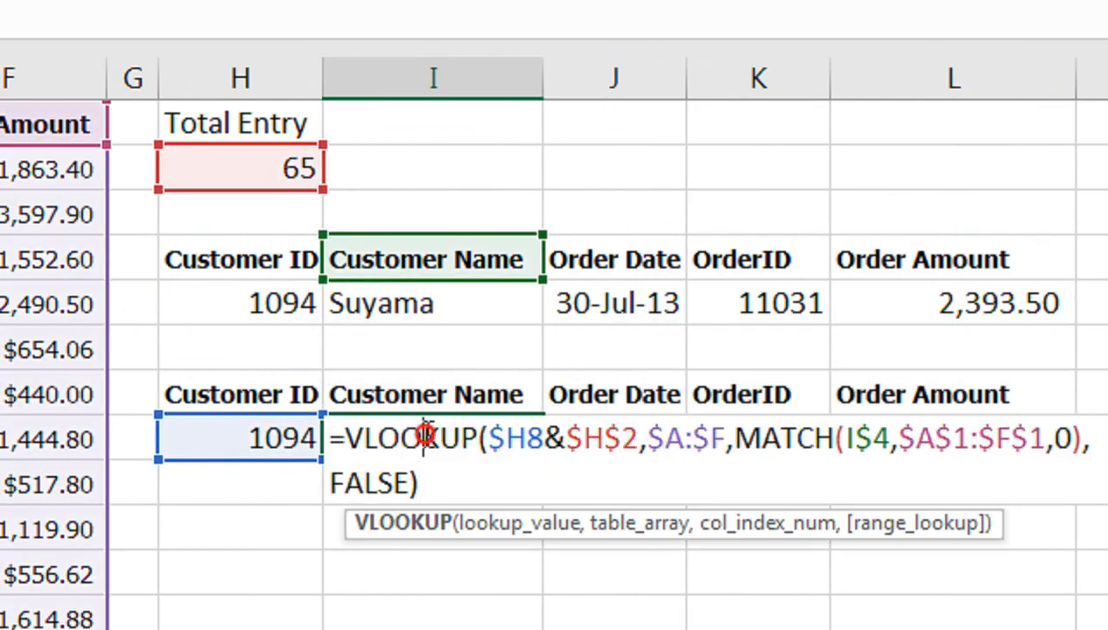
{"action": "left_click_drag", "start_coordinate": [639, 436], "coordinate": [565, 442]}
{"action": "left_click", "coordinate": [413, 170]}
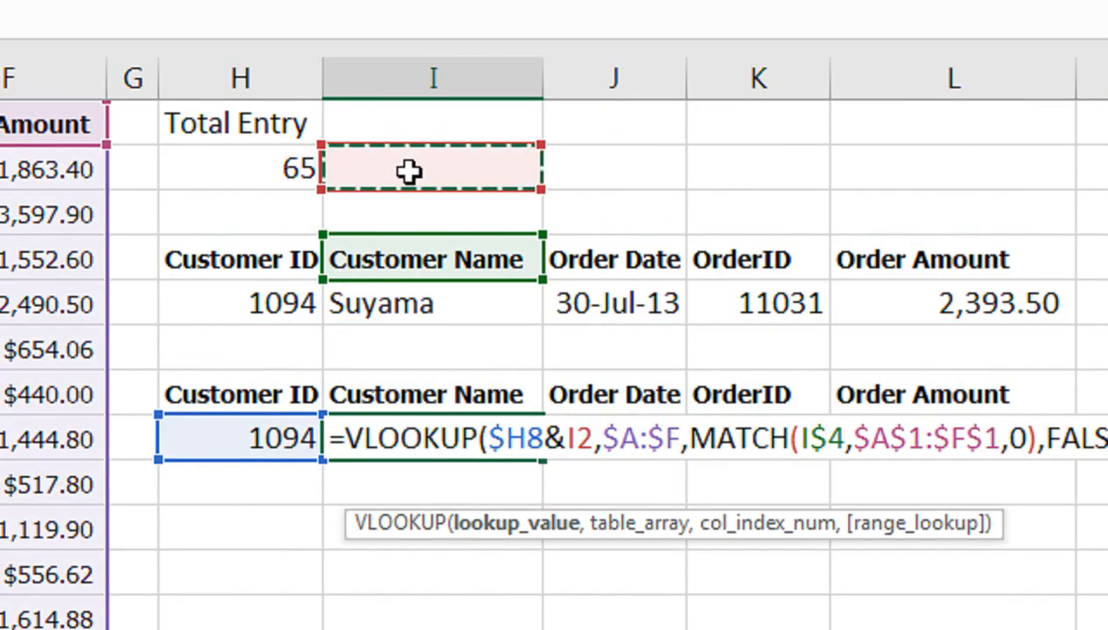
{"action": "key", "text": "F4"}
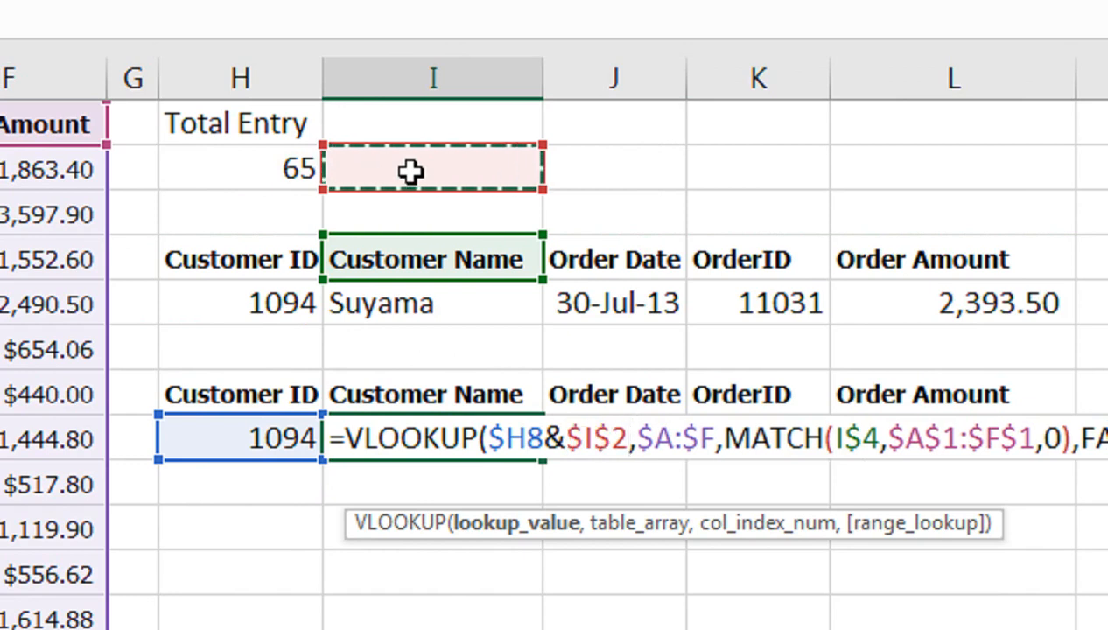
{"action": "key", "text": "Return"}
{"action": "key", "text": "Up"}
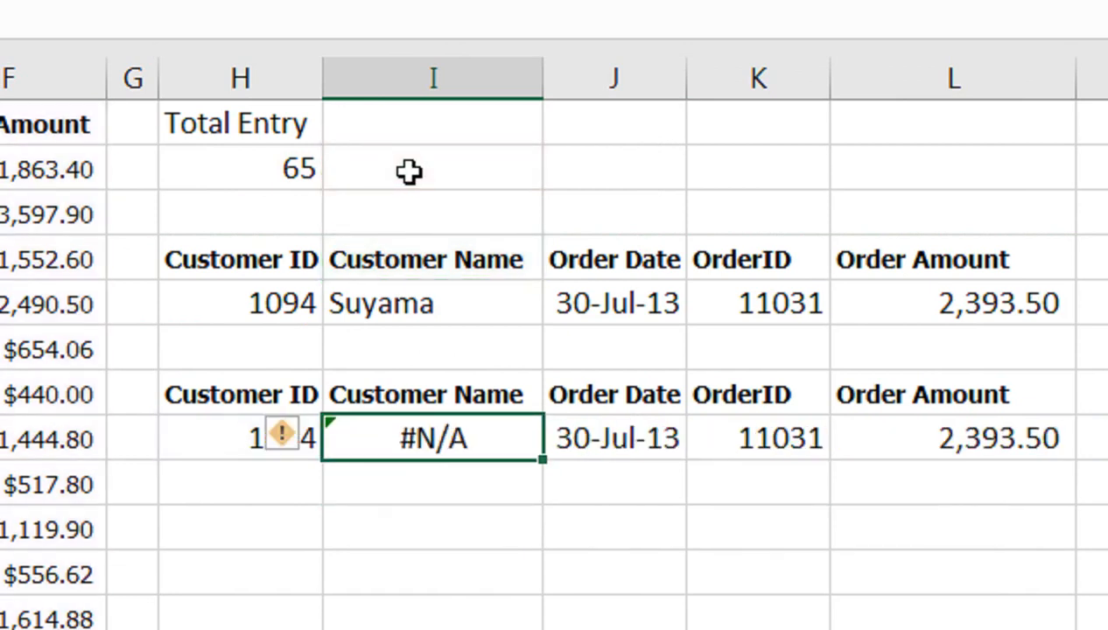
- Fill the edited VLOOKUP formula from I8 across to L8
{"action": "key", "text": "shift+Right"}
{"action": "key", "text": "shift+Right"}
{"action": "key", "text": "shift+Right"}
{"action": "key", "text": "ctrl+r"}
- Enter 1 as the record number in I2 and format the order date in J8 as a day-month-year date
{"action": "left_click", "coordinate": [445, 184]}
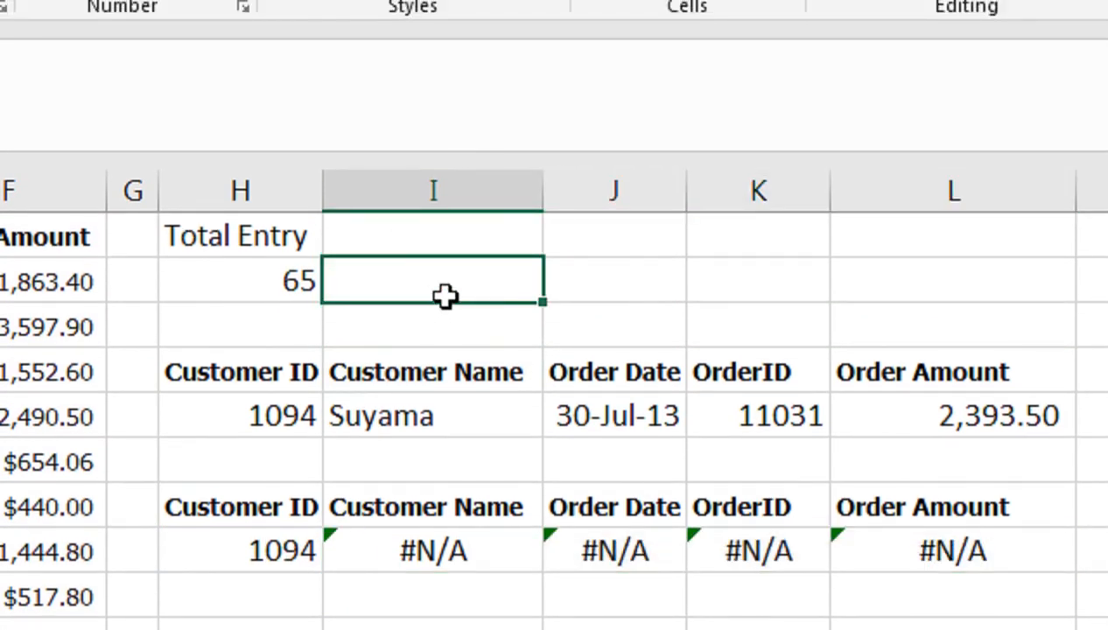
{"action": "type", "text": "1"}
{"action": "key", "text": "Return"}
{"action": "left_click", "coordinate": [588, 554]}
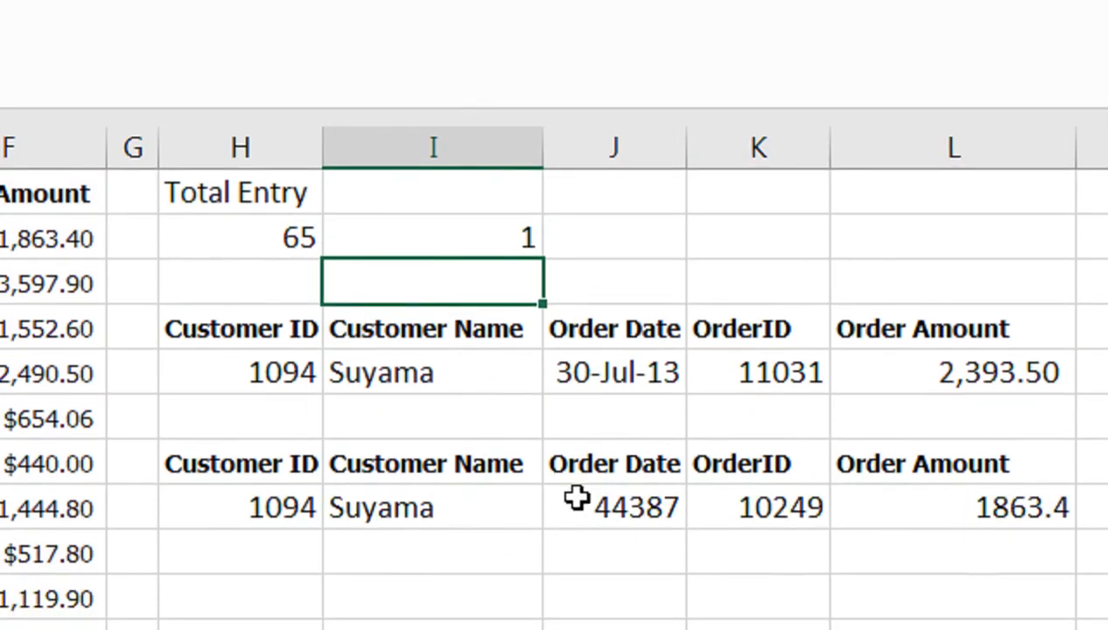
{"action": "key", "text": "ctrl+shift+3"}
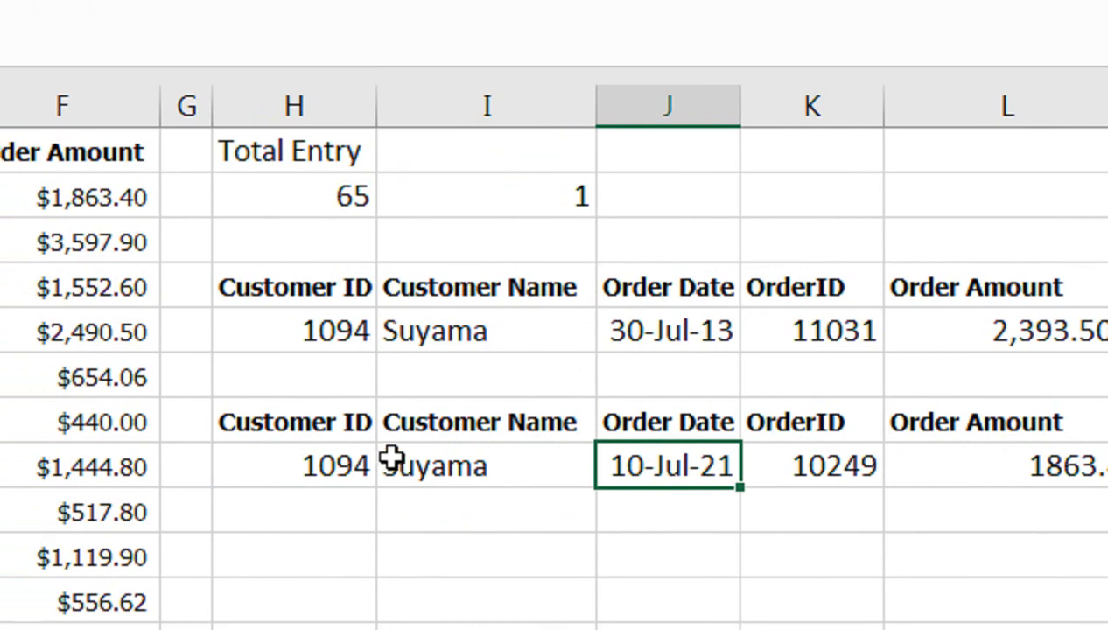
- Enter the heading Specific in I1 and centre the headings in H1:I1
{"action": "left_click", "coordinate": [508, 164]}
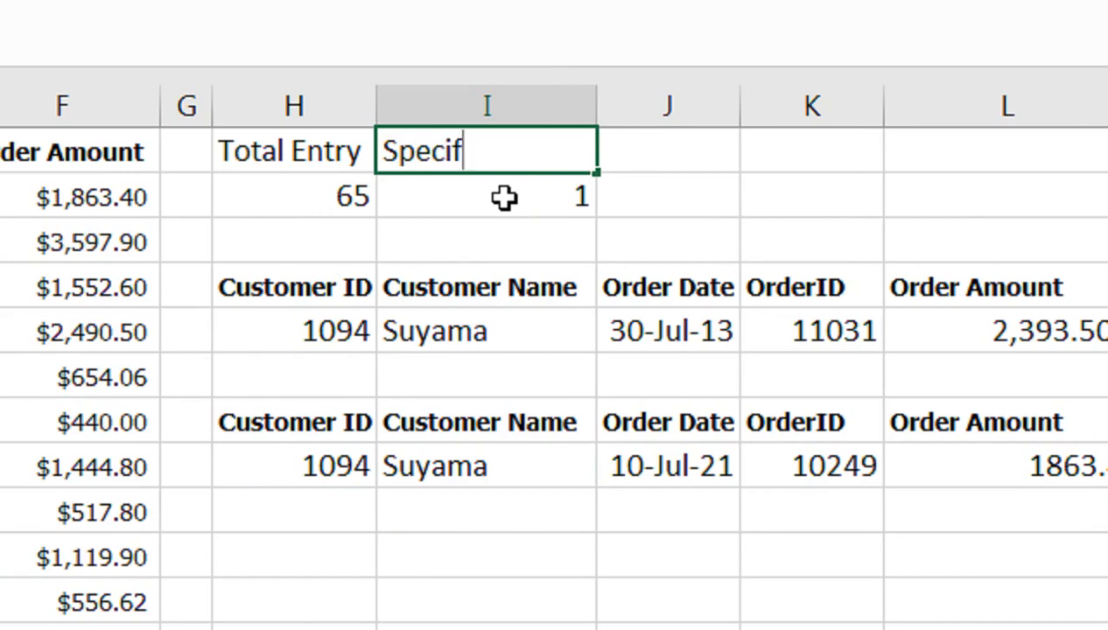
{"action": "key", "text": "Return"}
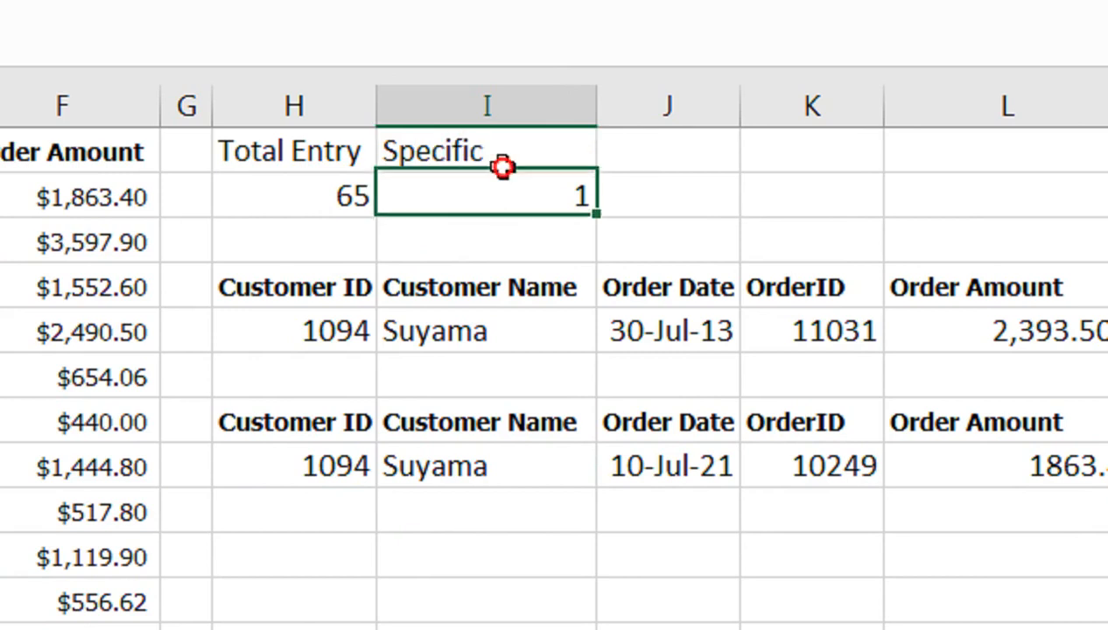
{"action": "left_click", "coordinate": [473, 166]}
{"action": "left_click_drag", "start_coordinate": [341, 151], "coordinate": [455, 150]}
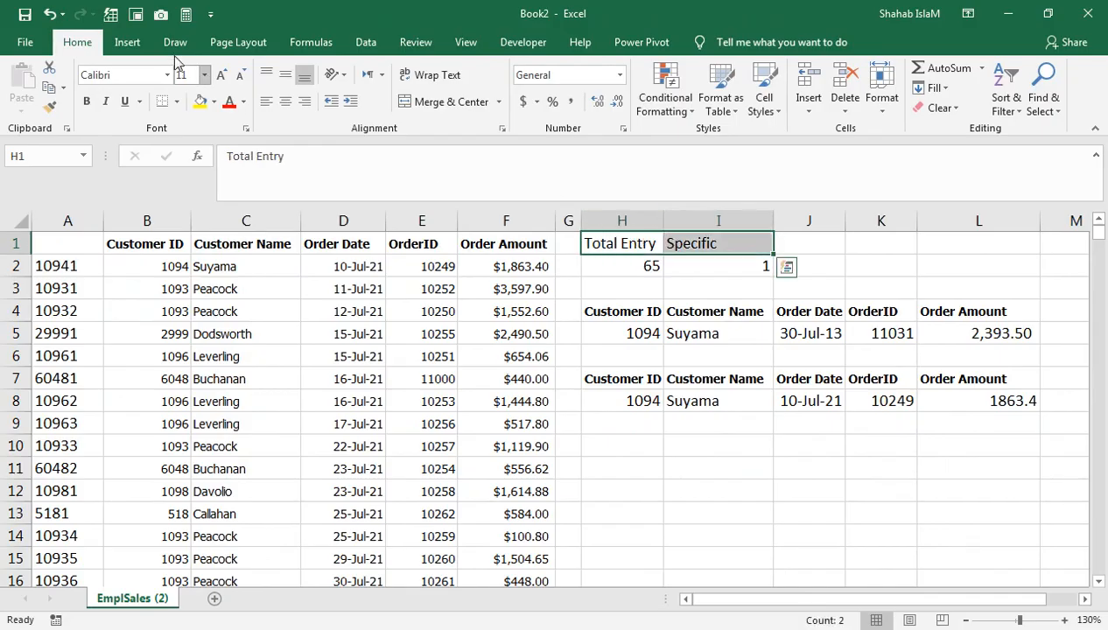
{"action": "left_click", "coordinate": [285, 103]}
{"action": "left_click", "coordinate": [705, 270]}
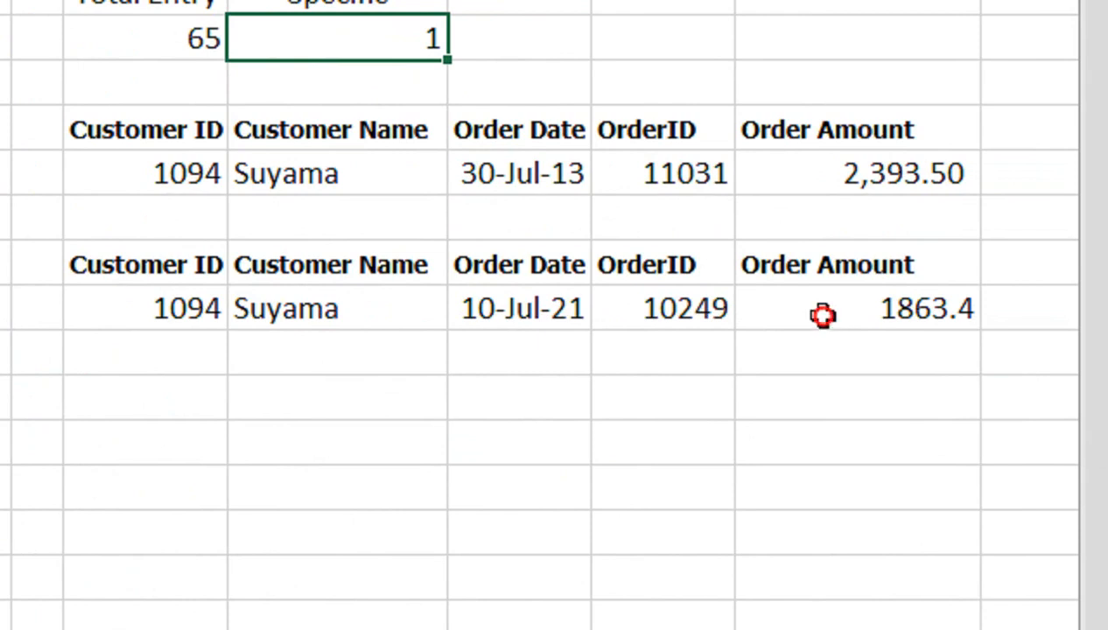
- Centre the second lookup table's header cells H7:L7
{"action": "left_click", "coordinate": [836, 313]}
{"action": "left_click_drag", "start_coordinate": [857, 267], "coordinate": [198, 246]}
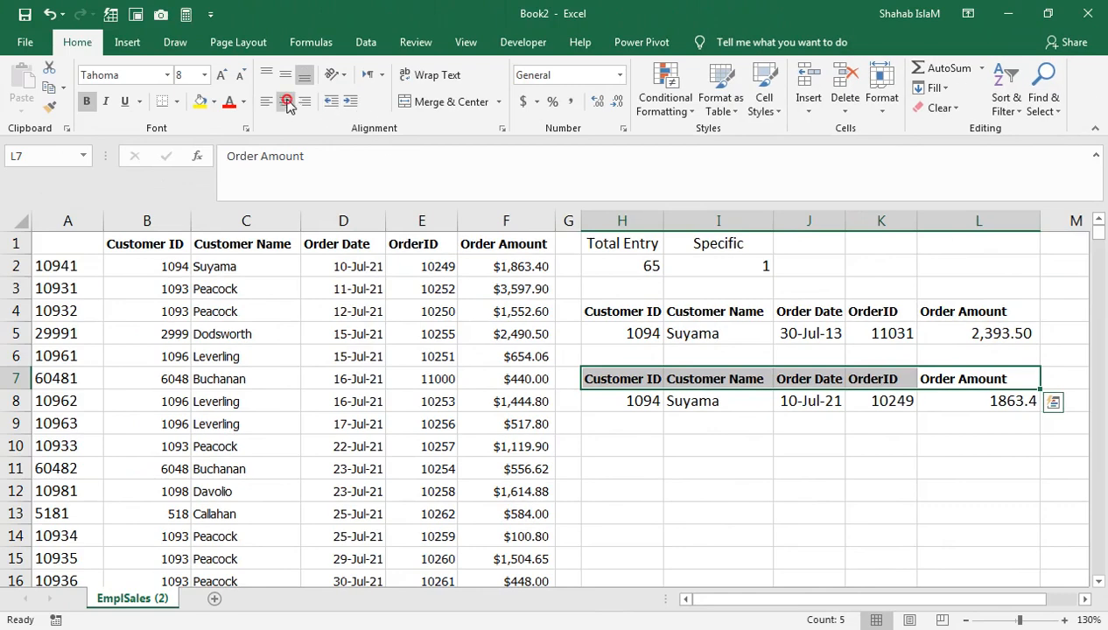
{"action": "left_click", "coordinate": [288, 102]}
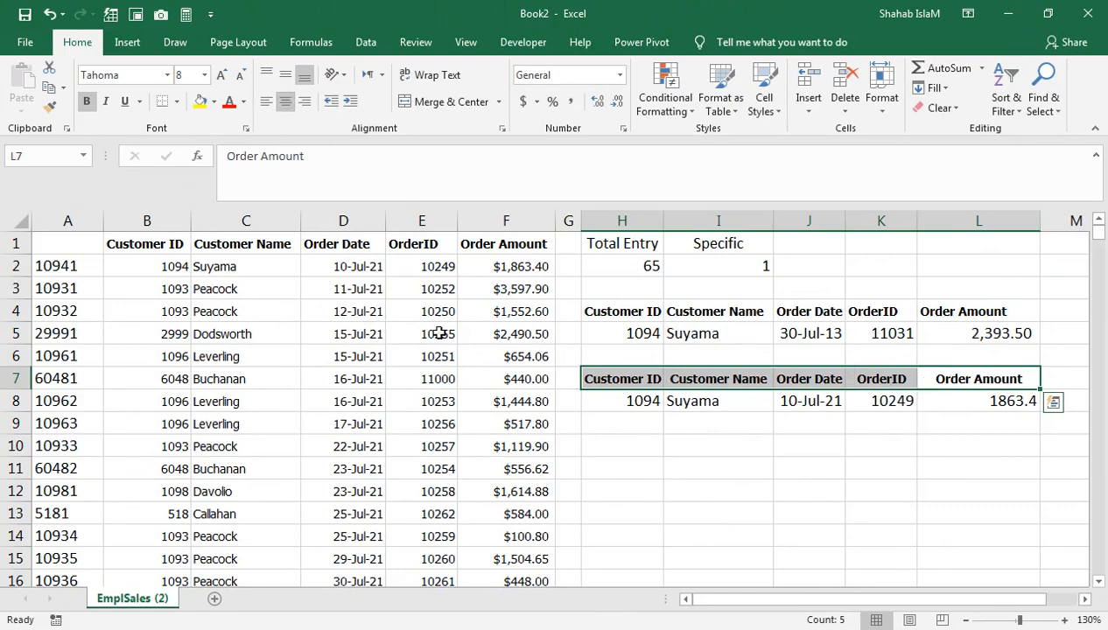
{"action": "left_click", "coordinate": [439, 337]}
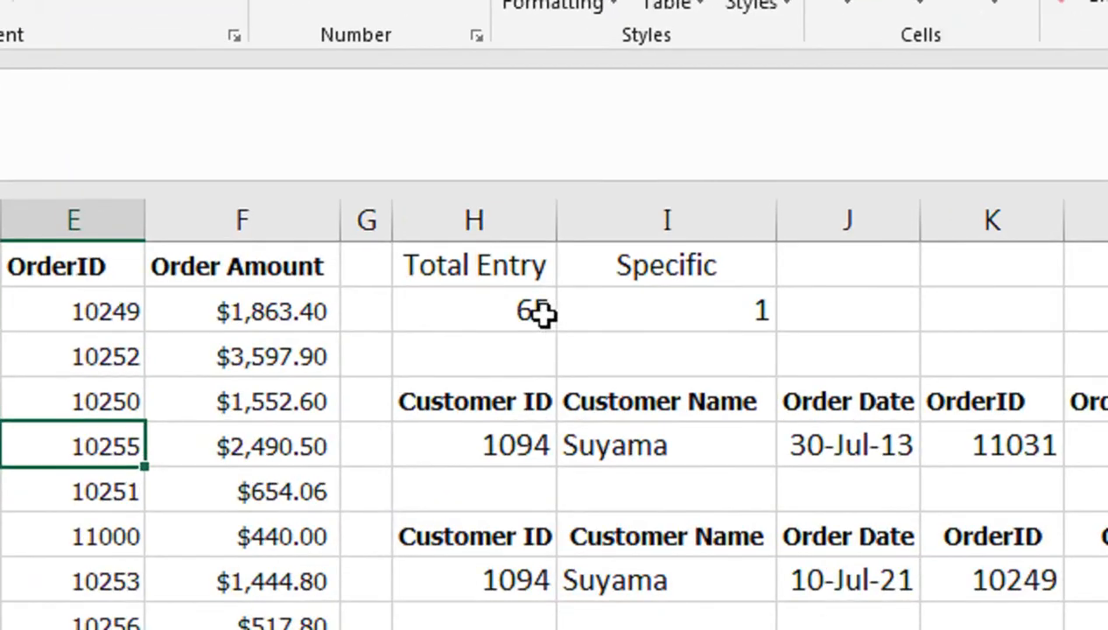
- Look up records 2 and 3 by entering each number in I2, and autofit column J to its contents
{"action": "left_click", "coordinate": [738, 269]}
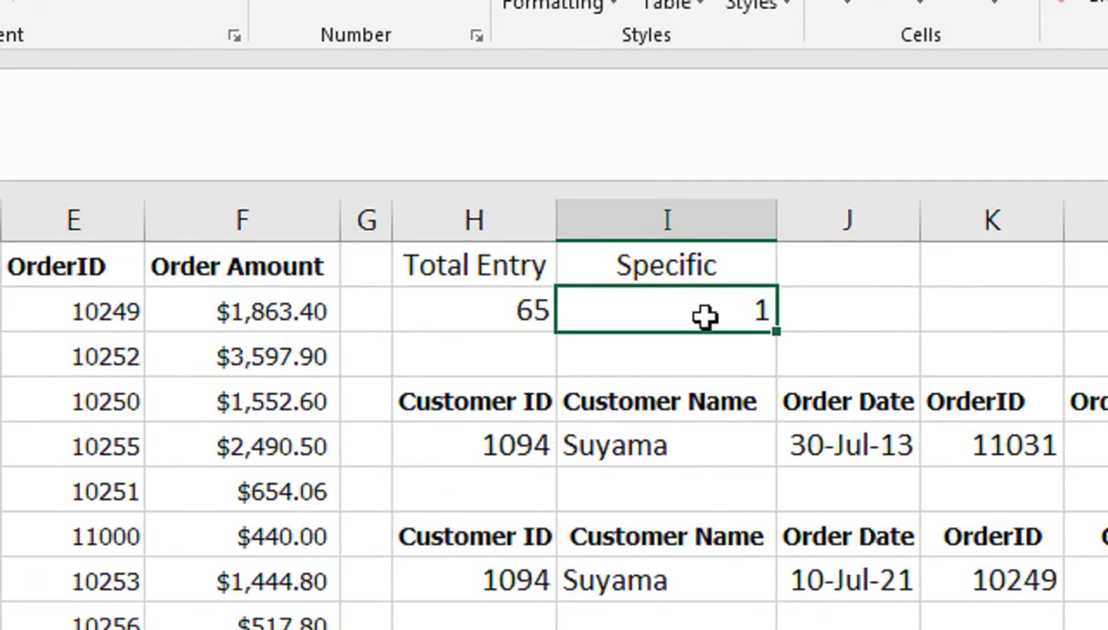
{"action": "type", "text": "2"}
{"action": "key", "text": "Return"}
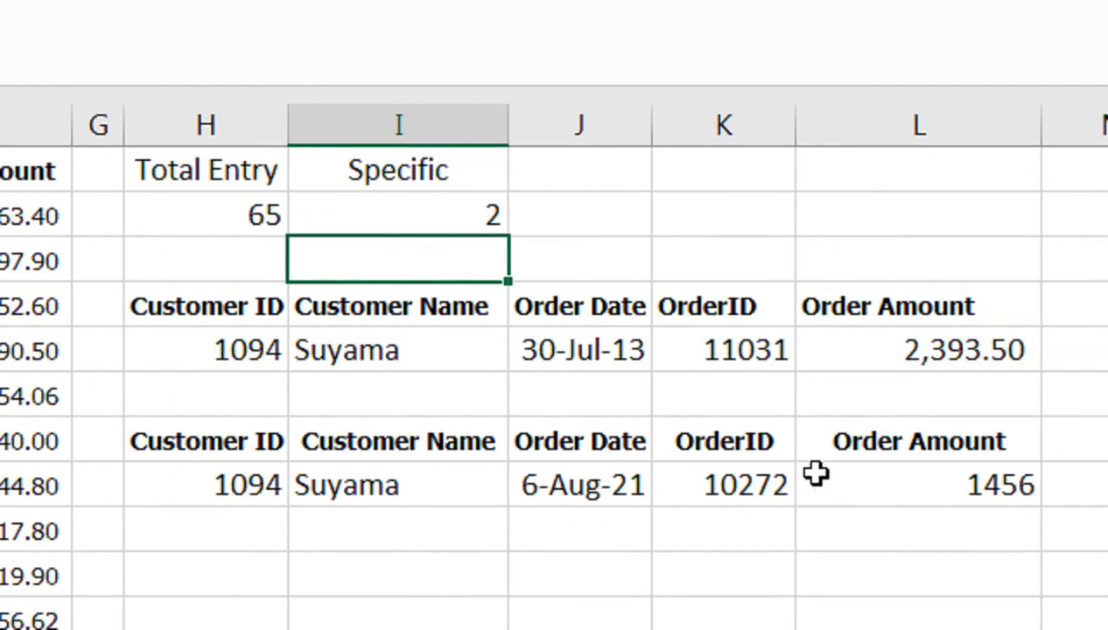
{"action": "left_click", "coordinate": [458, 188]}
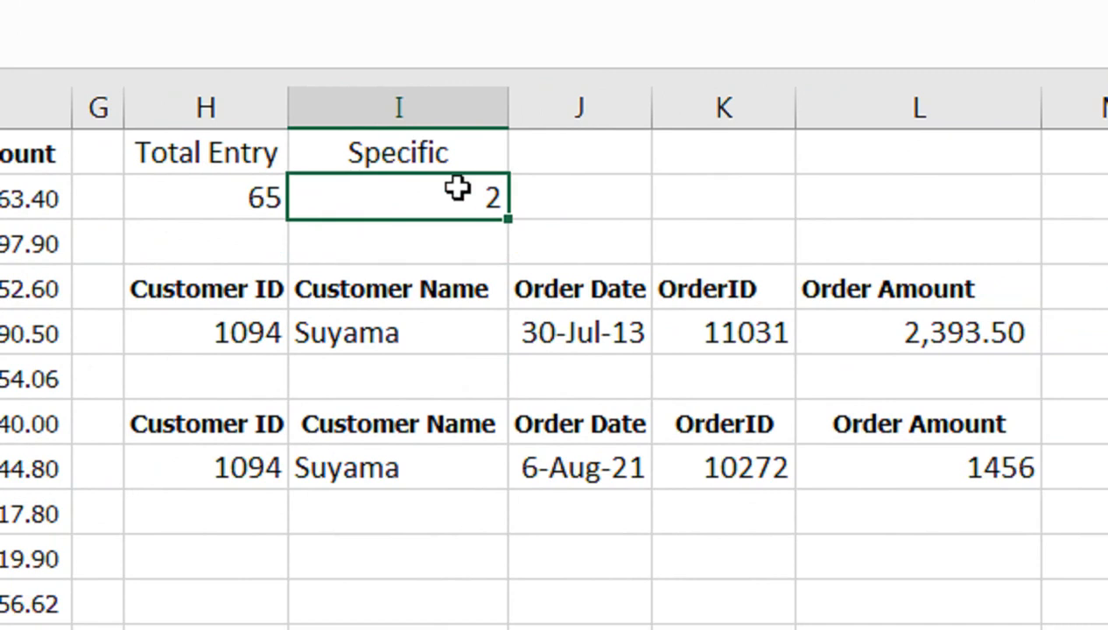
{"action": "type", "text": "3"}
{"action": "key", "text": "Return"}
{"action": "double_click", "coordinate": [651, 107]}
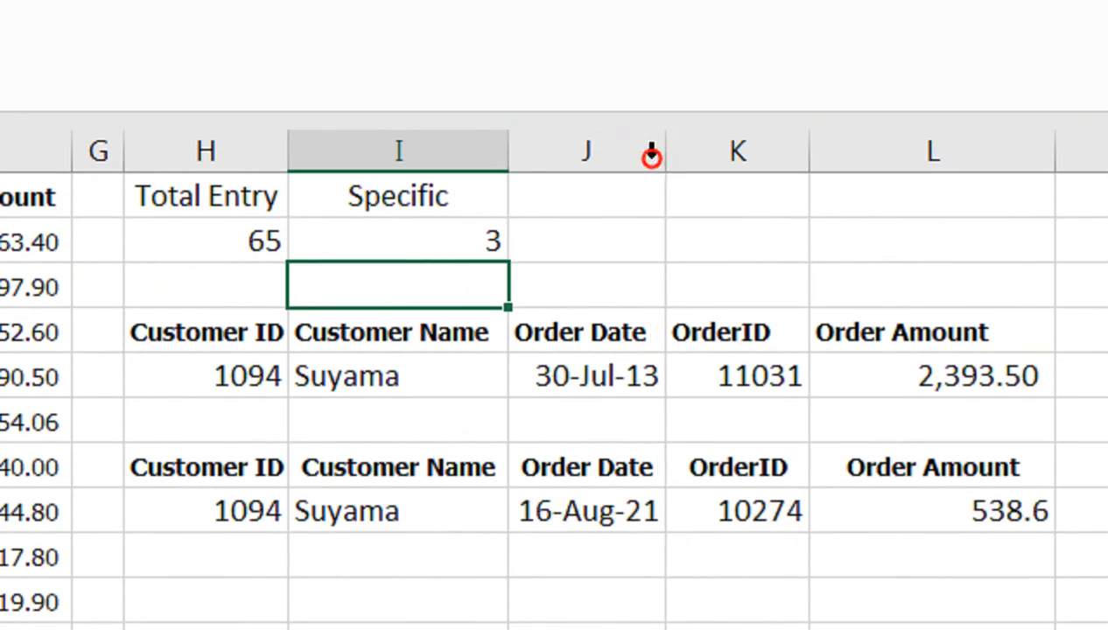
- Look up further orders of the customer by setting the record number in I2 to 10, 20 and finally 30
{"action": "left_click", "coordinate": [449, 197]}
{"action": "type", "text": "10"}
{"action": "key", "text": "Return"}
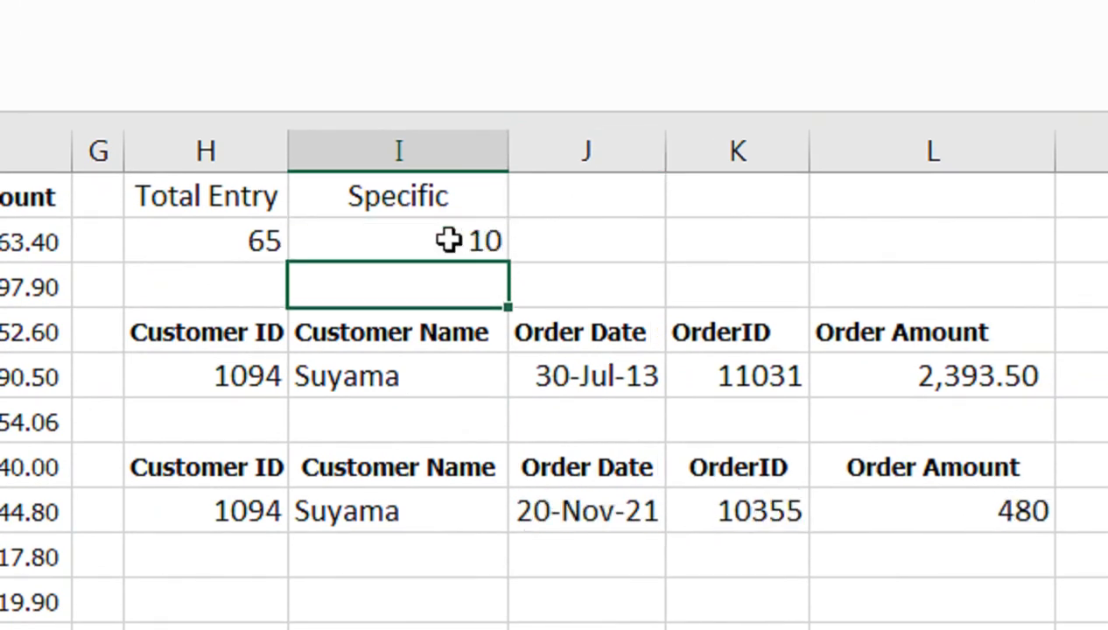
{"action": "left_click", "coordinate": [449, 240]}
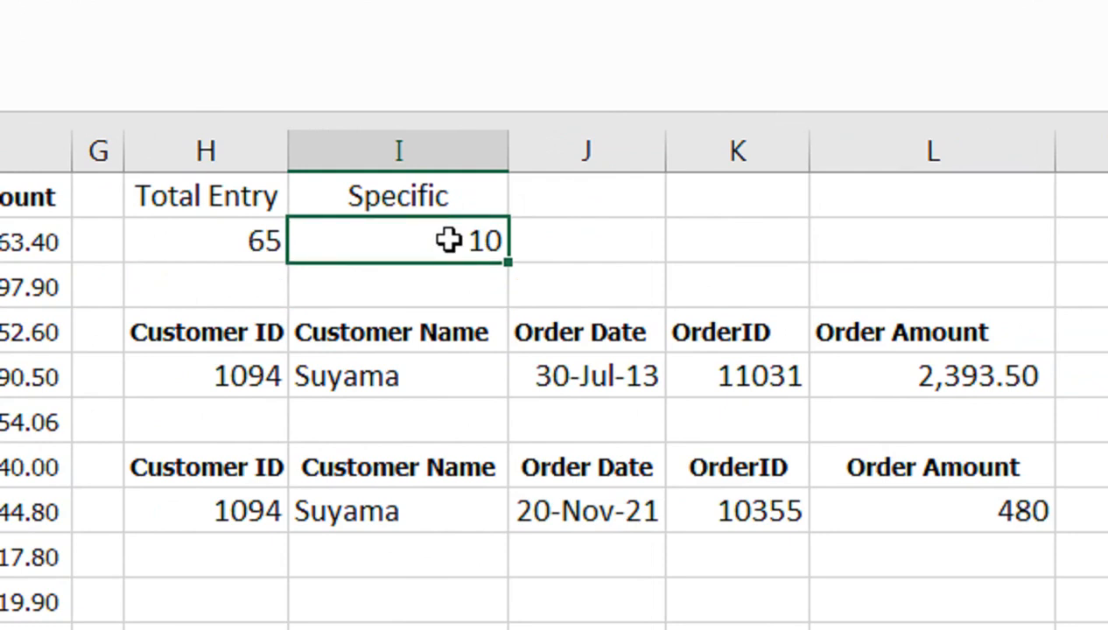
{"action": "key", "text": "BackSpace"}
{"action": "key", "text": "BackSpace"}
{"action": "type", "text": "20"}
{"action": "key", "text": "Return"}
{"action": "left_click", "coordinate": [448, 241]}
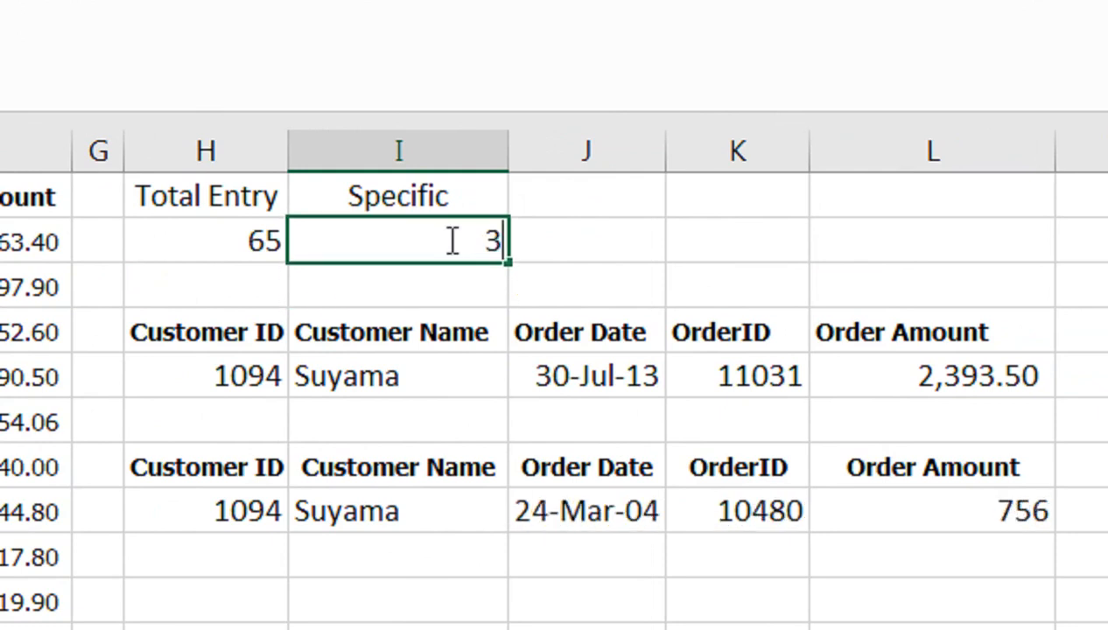
{"action": "type", "text": "30"}
{"action": "key", "text": "Return"}
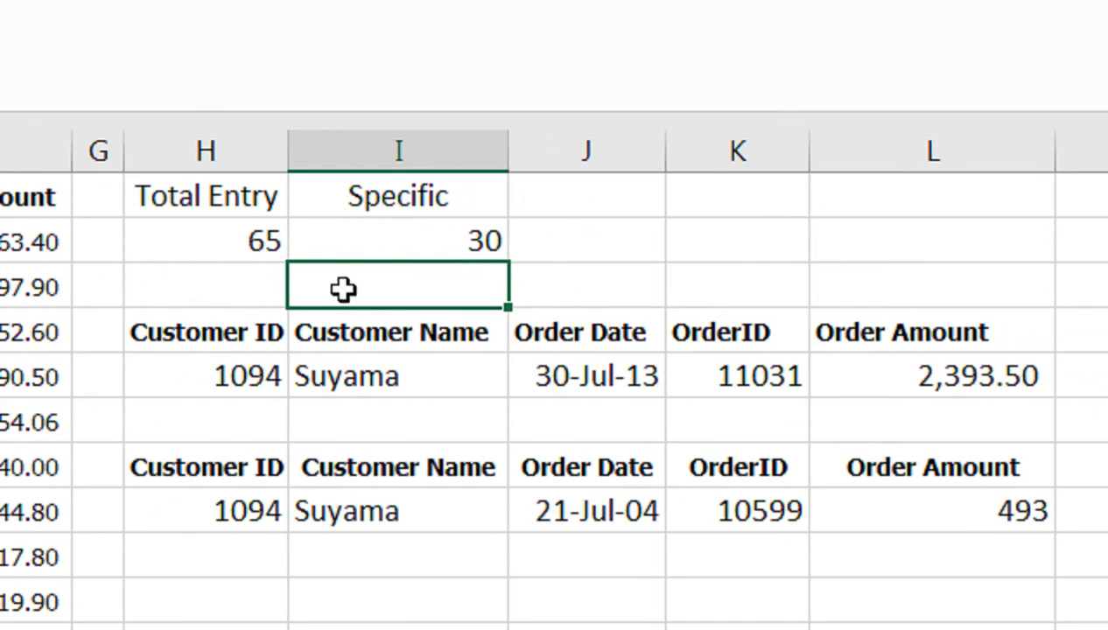